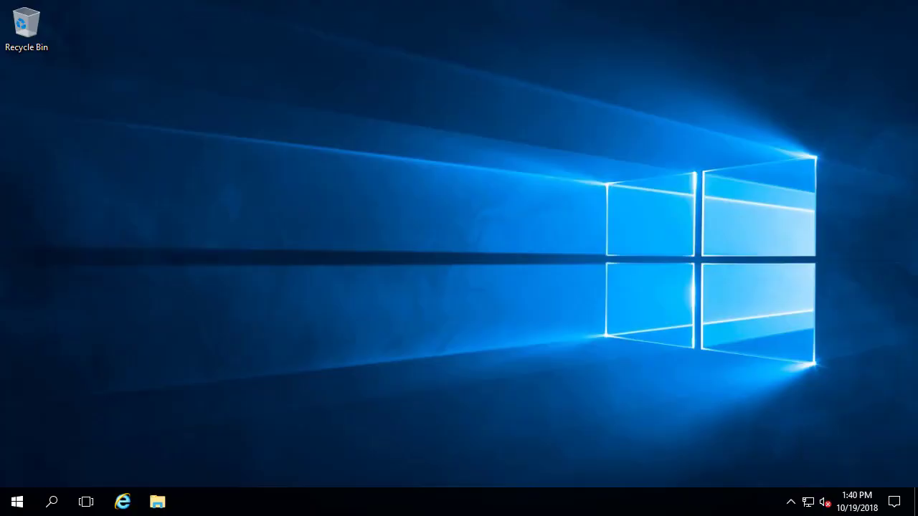
# Start RtReports Editor from the PI System programs and log on with the account password.
pyautogui.click(16, 500)
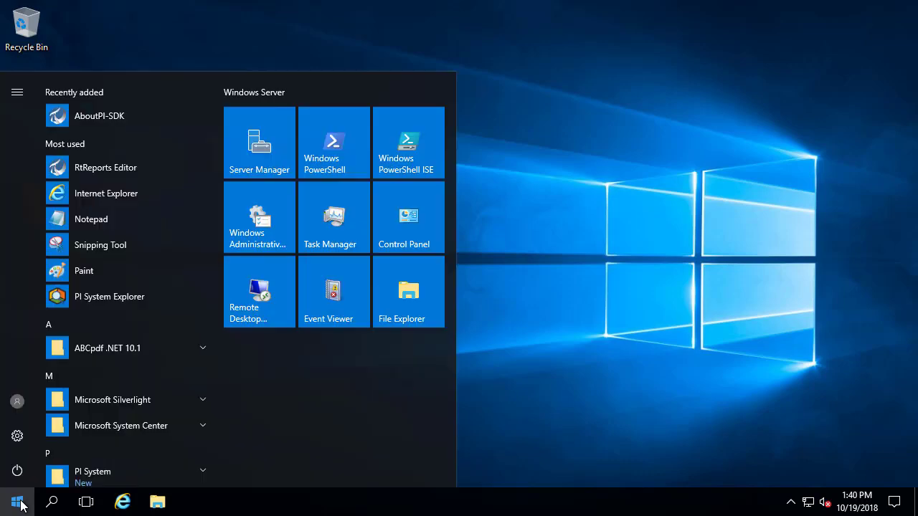
pyautogui.click(204, 469)
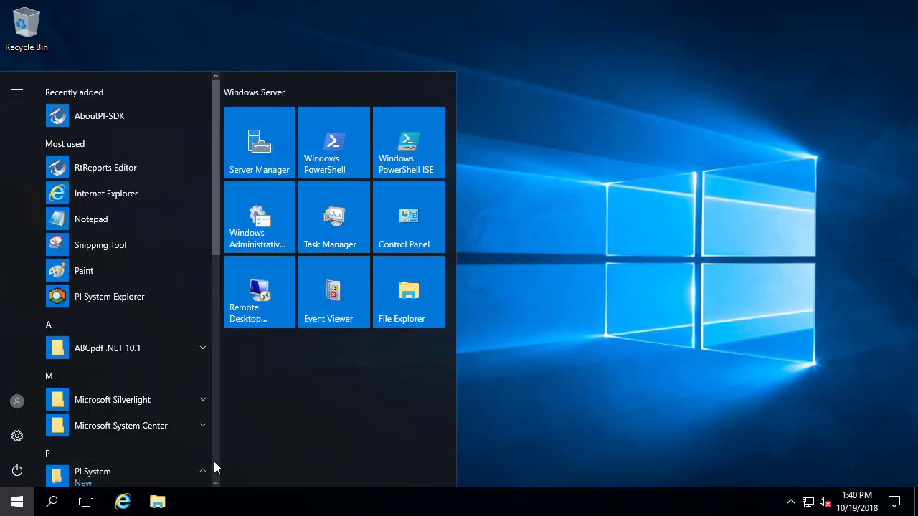
pyautogui.click(111, 268)
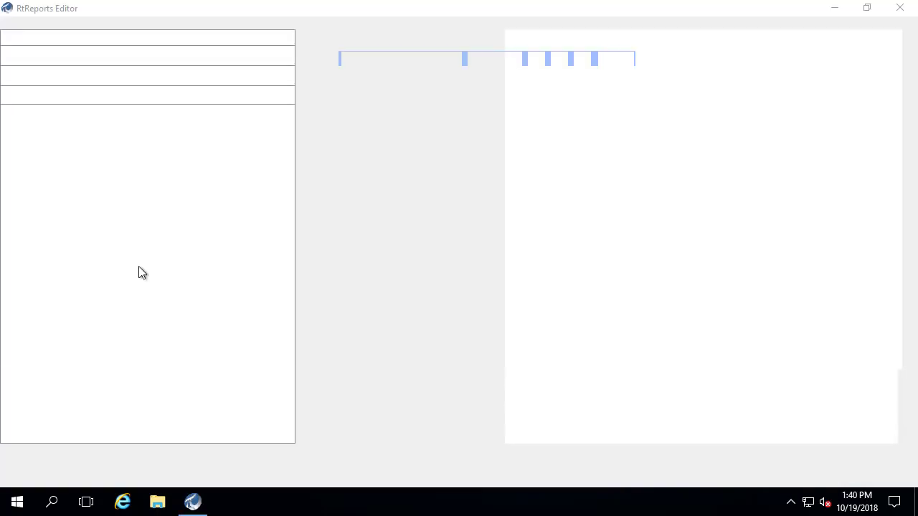
pyautogui.click(407, 267)
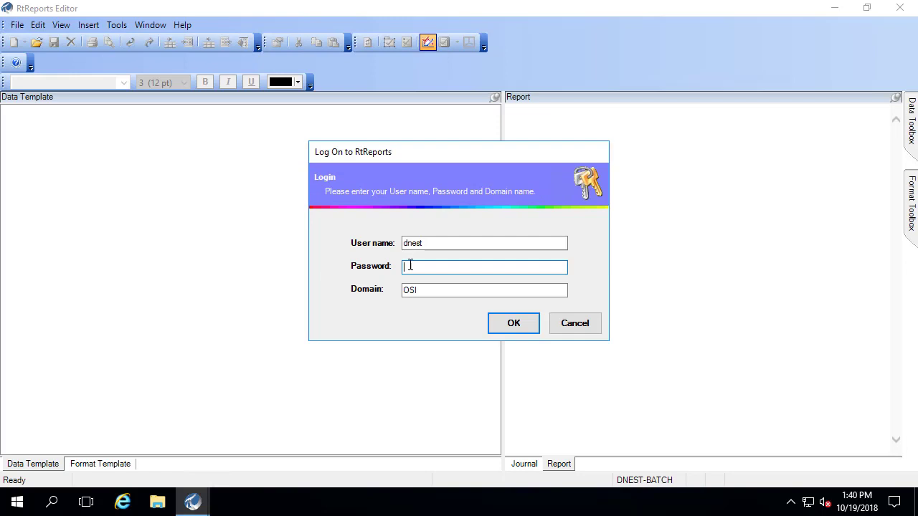
pyautogui.write('••••••••••••••')
pyautogui.press('Return')
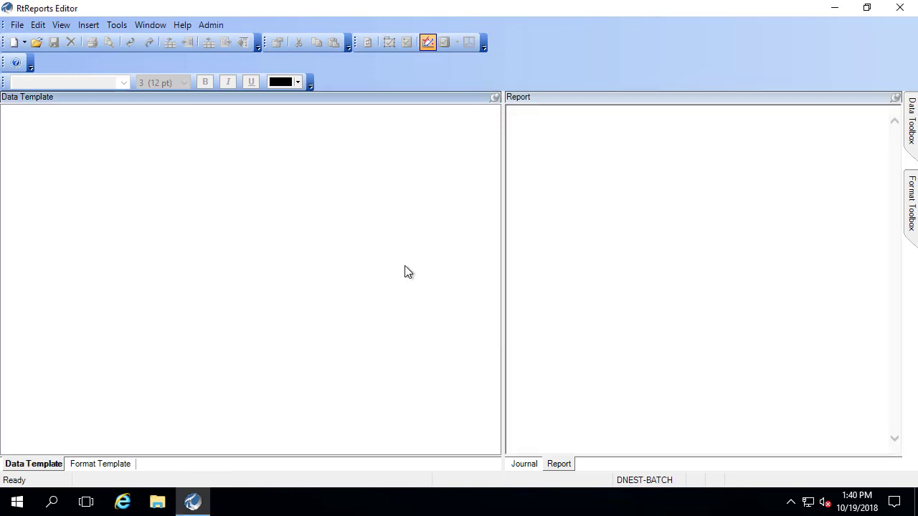
# Open the ActionStates report template for editing.
pyautogui.click(17, 28)
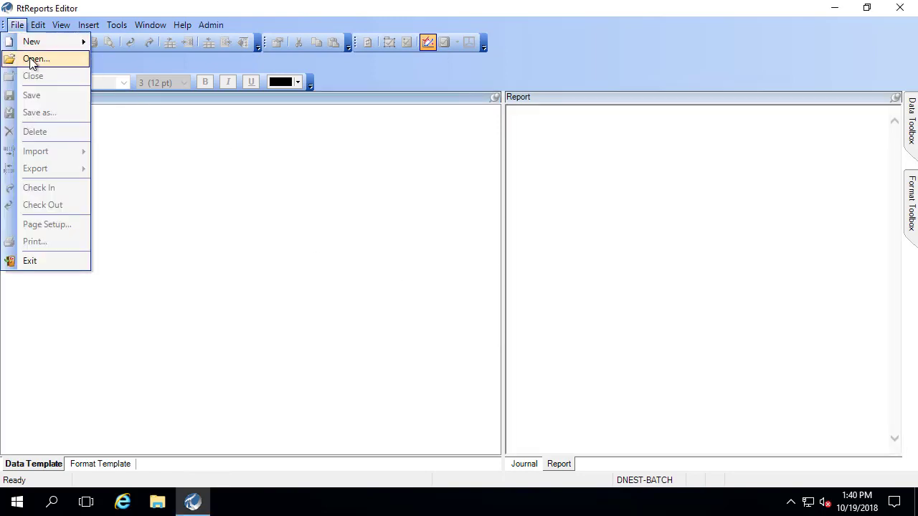
pyautogui.click(30, 58)
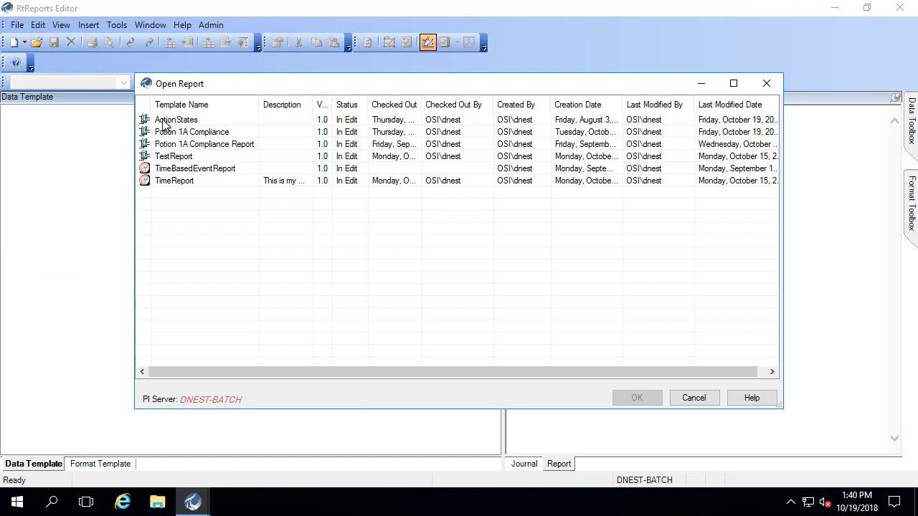
pyautogui.click(156, 121)
pyautogui.click(642, 398)
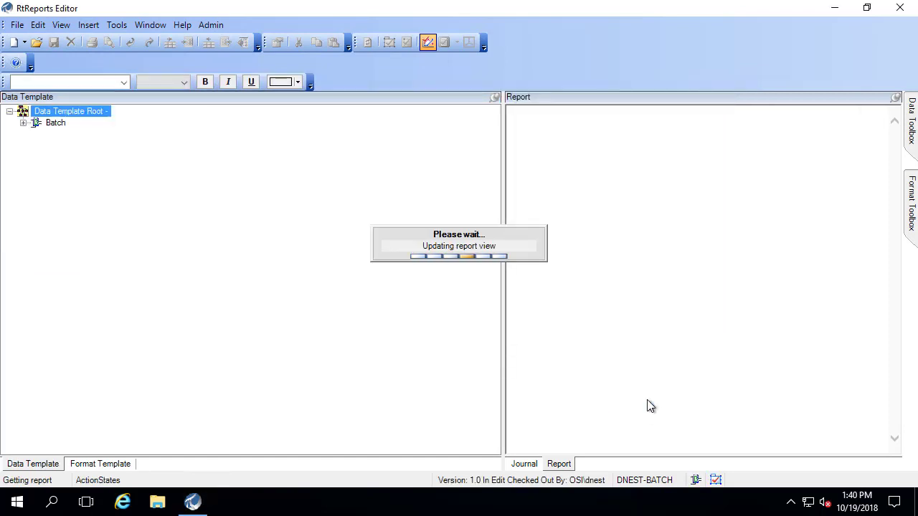
# Start a test report and connect its event frame search to the DNEST-BATCH server.
pyautogui.click(66, 30)
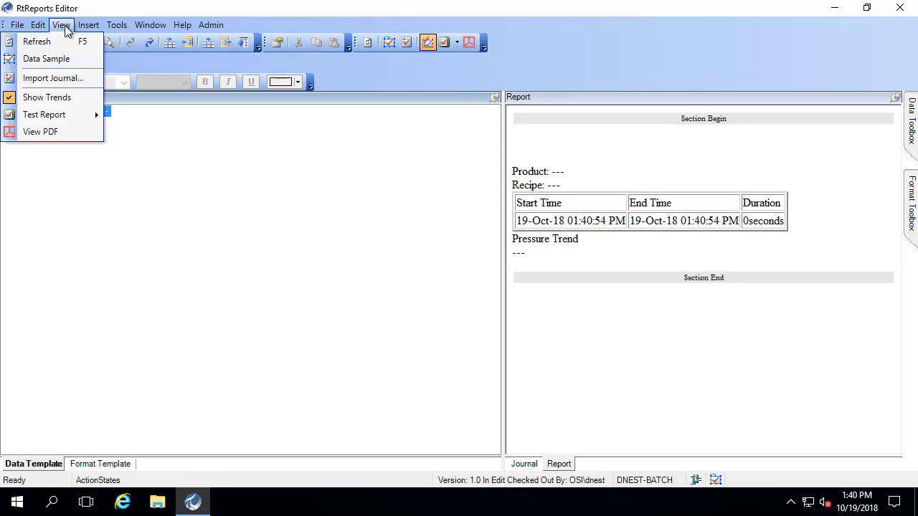
pyautogui.moveTo(74, 116)
pyautogui.click(143, 133)
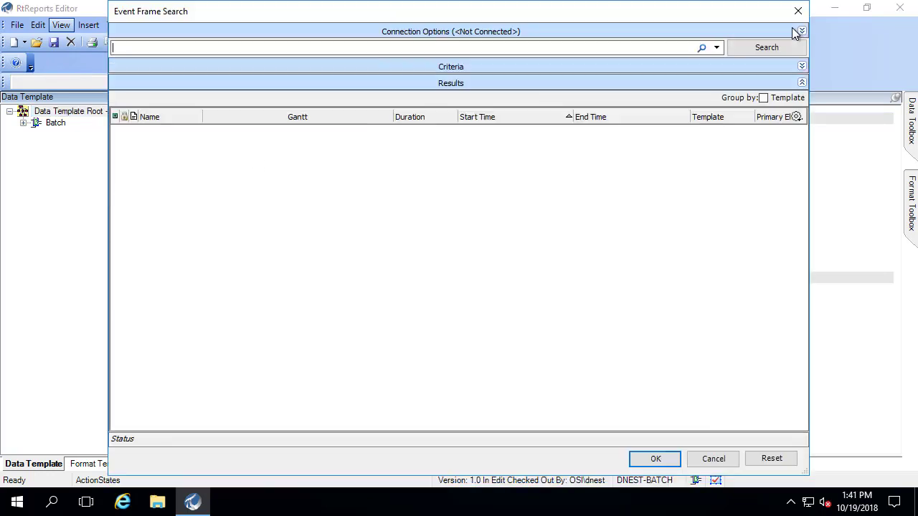
pyautogui.click(802, 31)
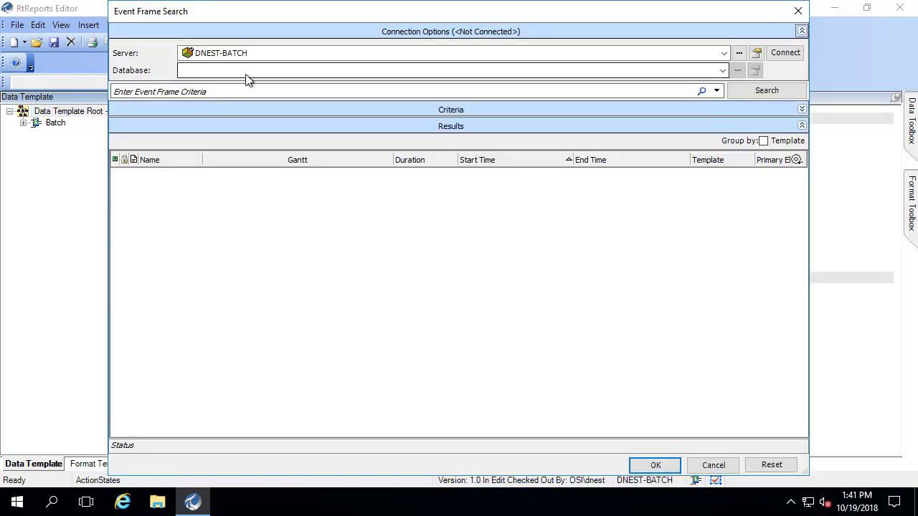
pyautogui.click(785, 54)
# Search for event frames named ChemX and load the first match into the test report.
pyautogui.click(802, 109)
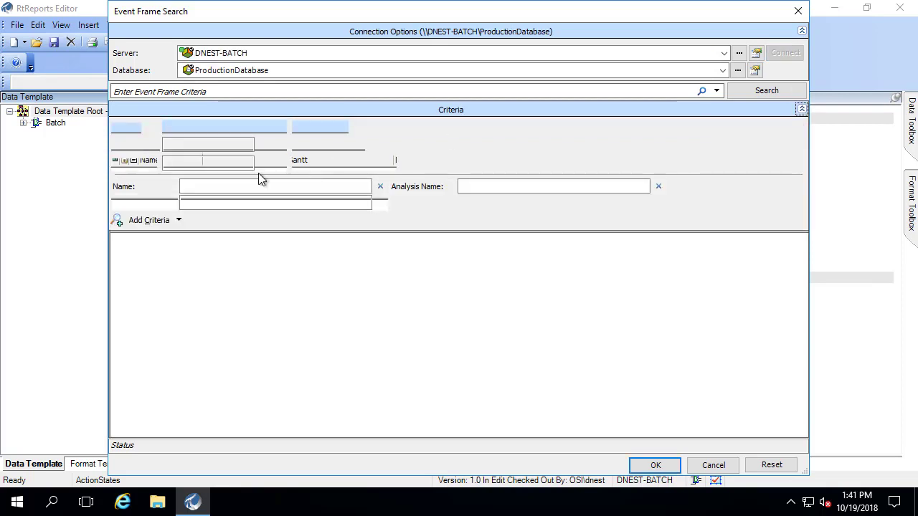
pyautogui.click(258, 186)
pyautogui.write('ChemX')
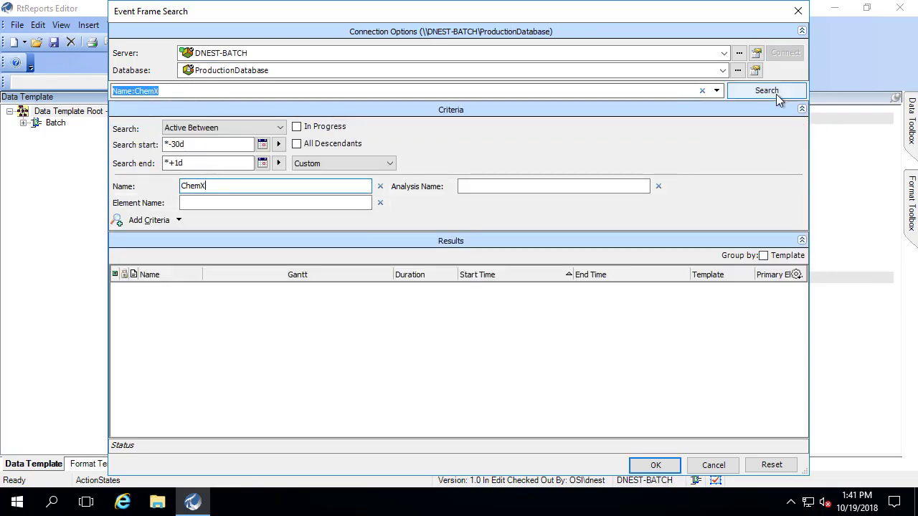
pyautogui.click(775, 94)
pyautogui.doubleClick(177, 294)
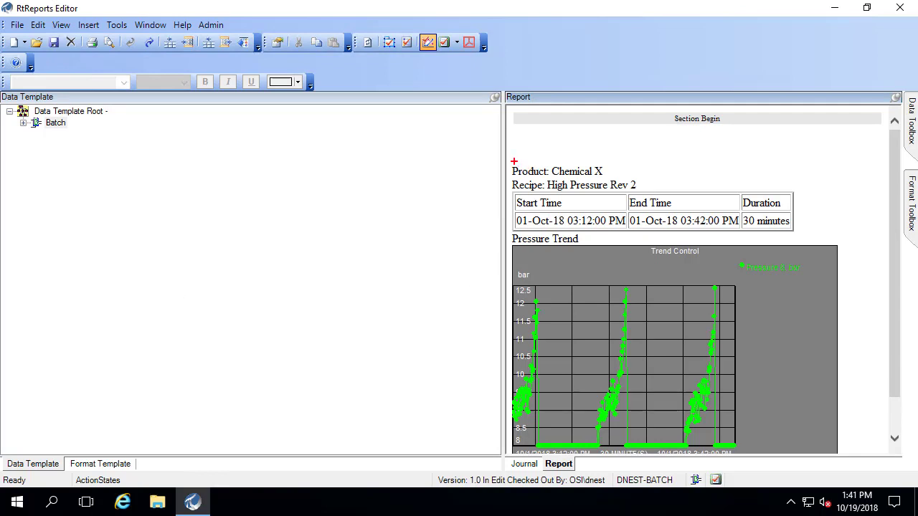
pyautogui.moveTo(508, 160)
pyautogui.mouseDown()
pyautogui.moveTo(522, 174)
pyautogui.moveTo(614, 177)
pyautogui.mouseUp()
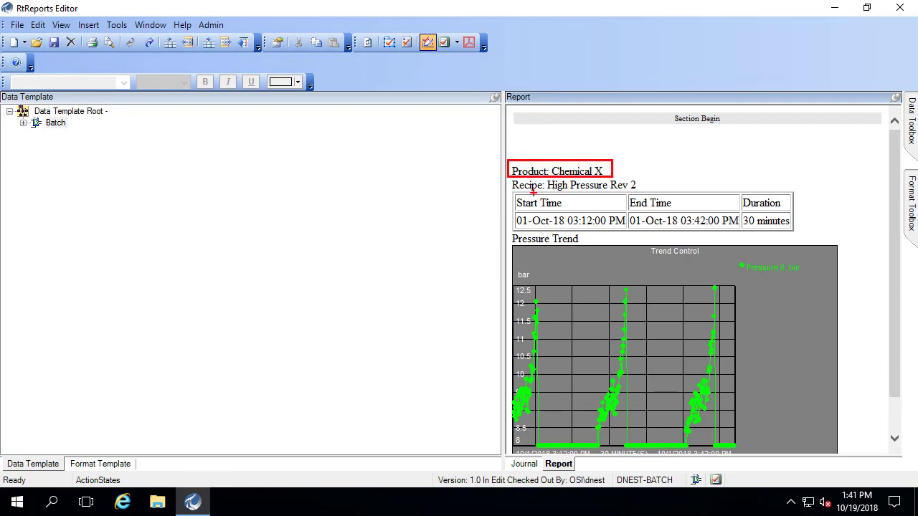
pyautogui.moveTo(507, 176); pyautogui.dragTo(650, 193)
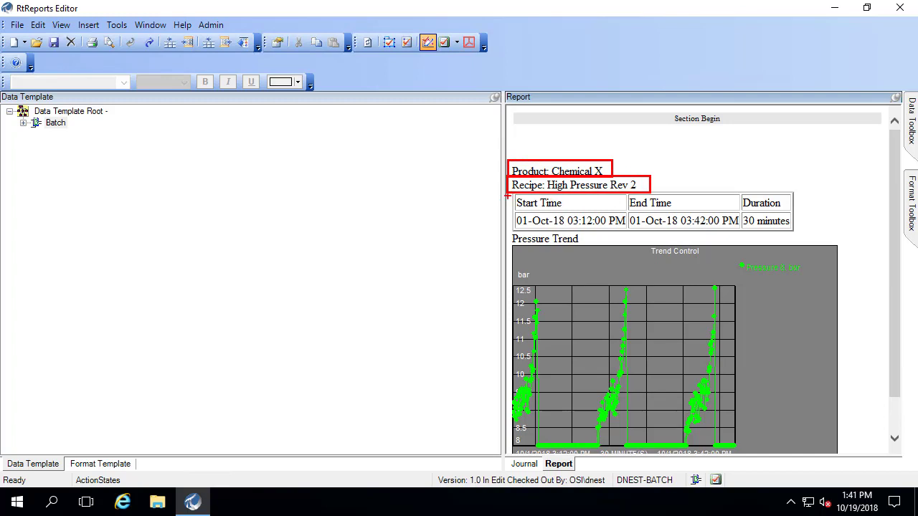
pyautogui.moveTo(506, 192)
pyautogui.mouseDown()
pyautogui.moveTo(775, 240)
pyautogui.moveTo(801, 232)
pyautogui.mouseUp()
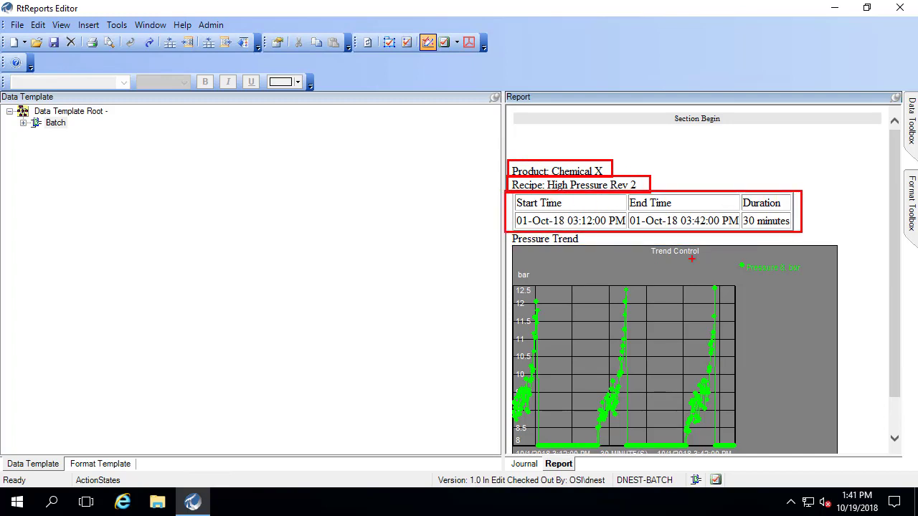
pyautogui.moveTo(501, 233)
pyautogui.mouseDown()
pyautogui.moveTo(561, 336)
pyautogui.moveTo(762, 444)
pyautogui.moveTo(846, 457)
pyautogui.mouseUp()
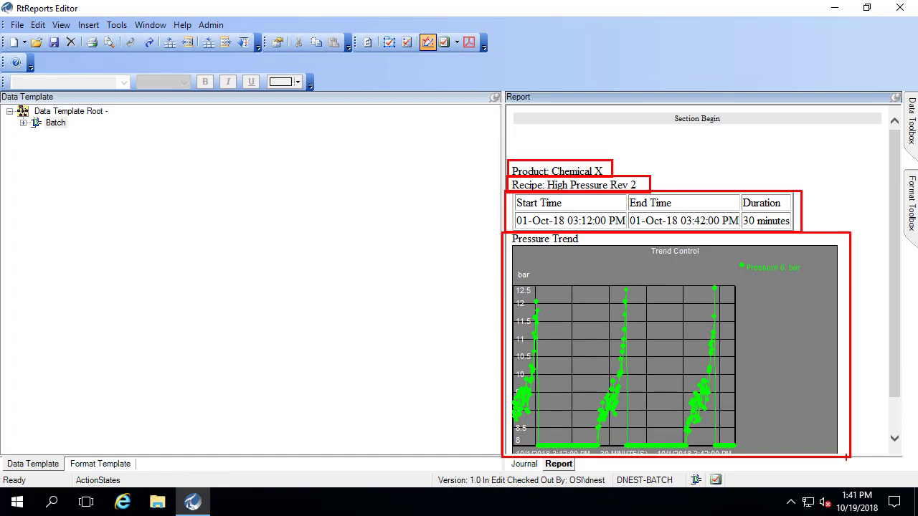
pyautogui.press('Escape')
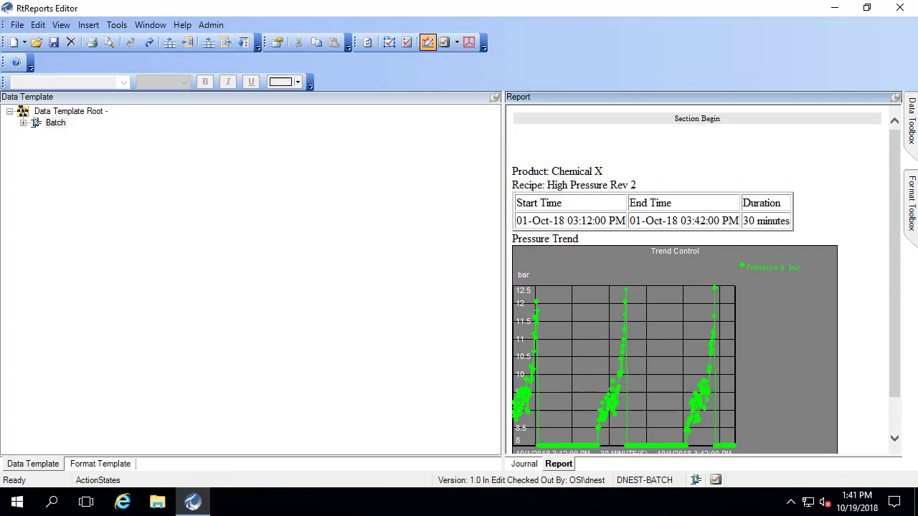
# Expand the Batch template in the data template tree and open its Pressure Trend journal action.
pyautogui.click(36, 466)
pyautogui.click(23, 122)
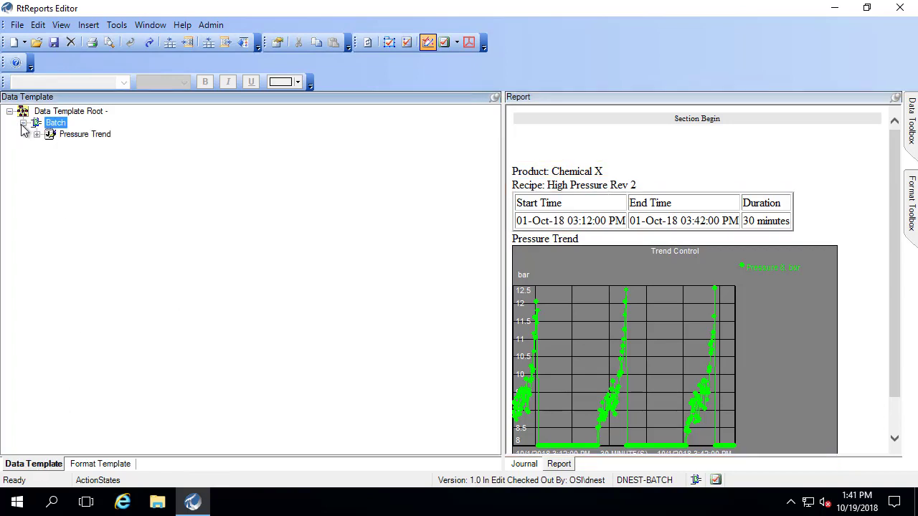
pyautogui.click(36, 135)
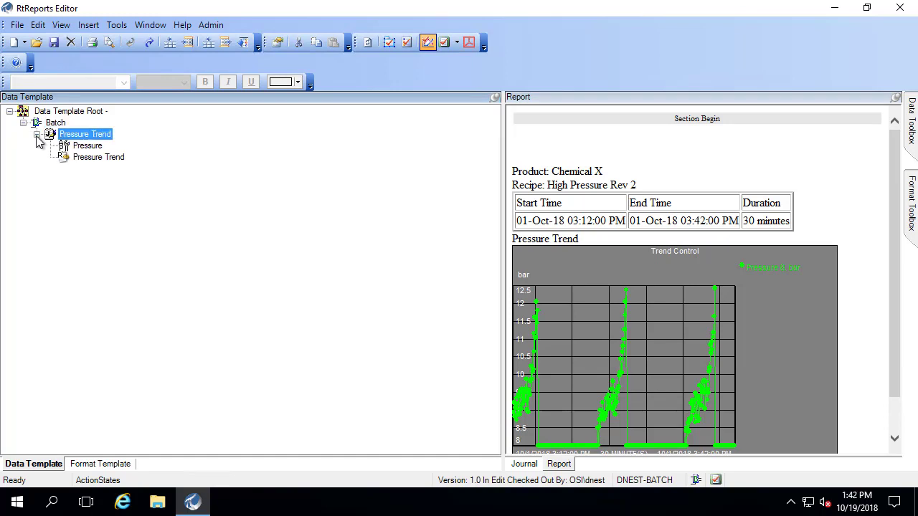
pyautogui.doubleClick(84, 134)
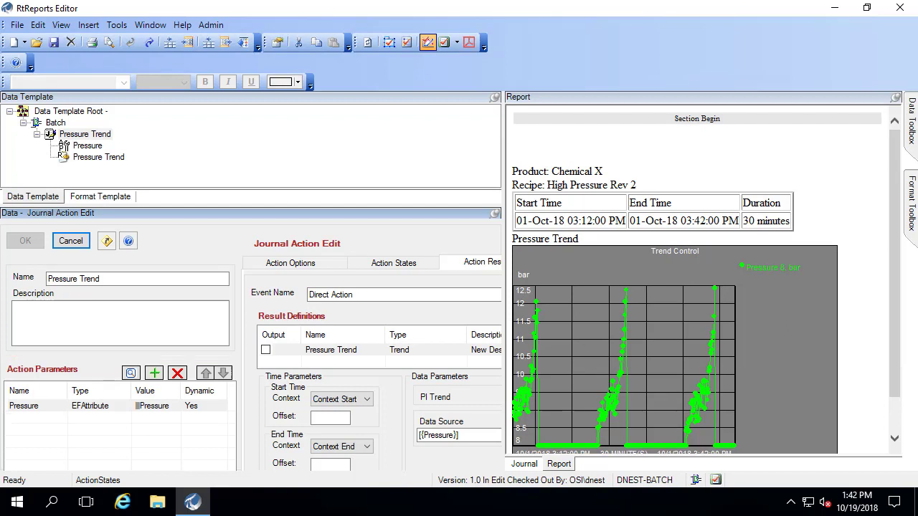
# Examine the action results and action states of the Pressure Trend journal action, widening the editing pane, and close it without saving.
pyautogui.click(478, 262)
pyautogui.moveTo(505, 267); pyautogui.dragTo(561, 263)
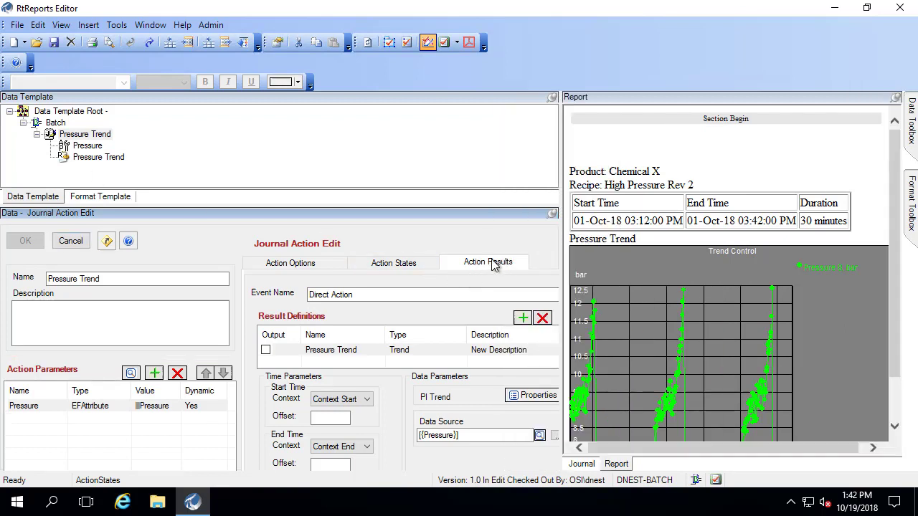
pyautogui.click(409, 268)
pyautogui.click(463, 266)
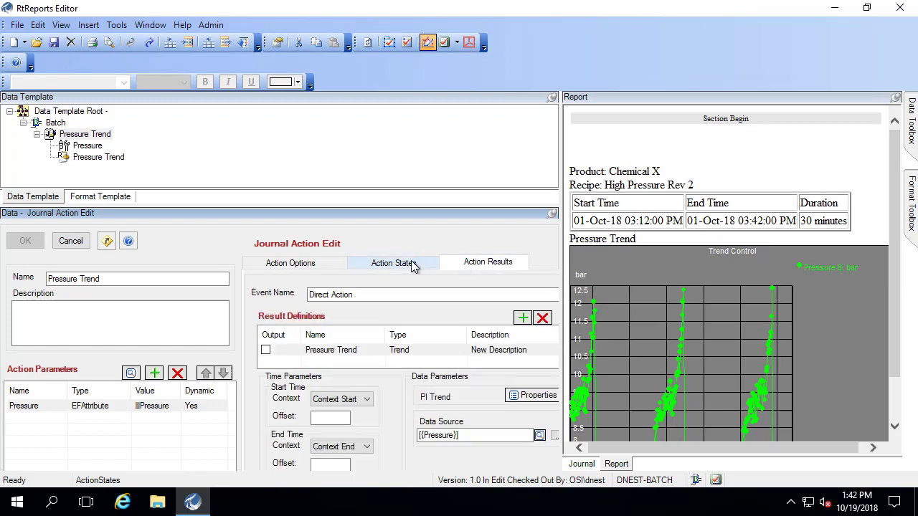
pyautogui.click(412, 265)
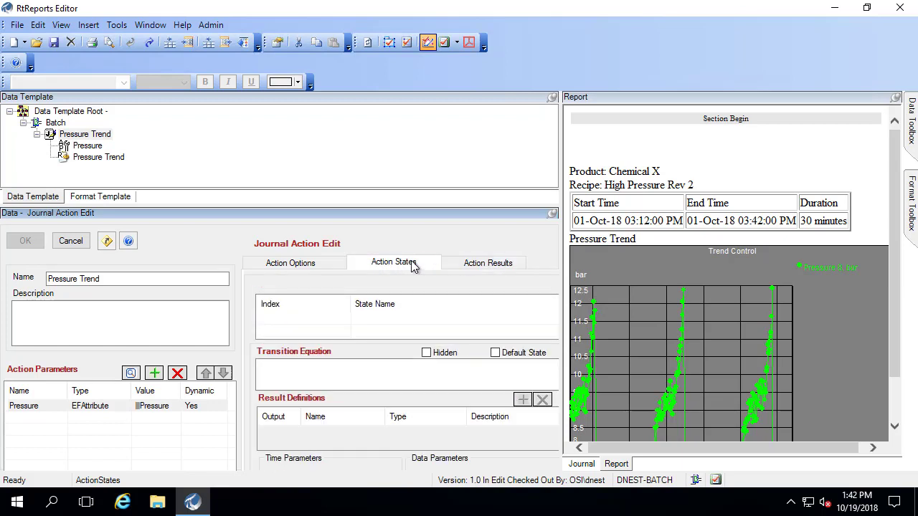
pyautogui.click(71, 244)
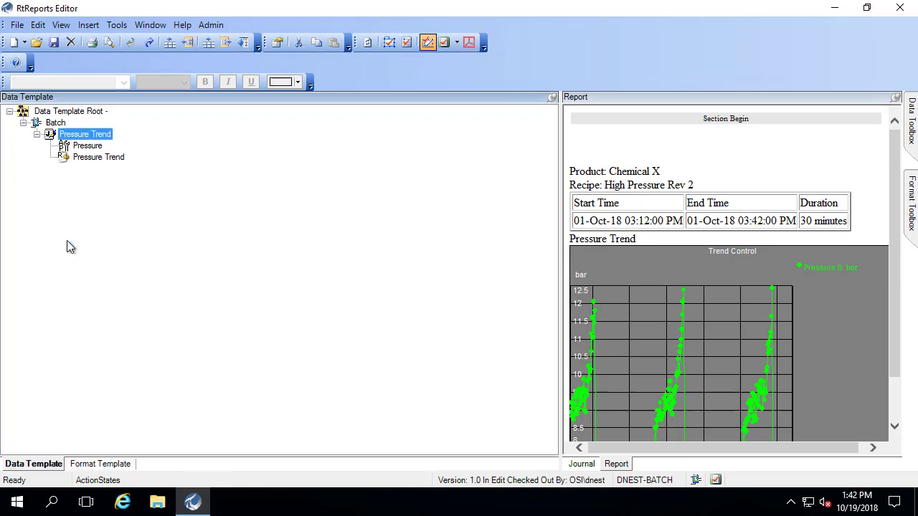
# Insert a journal action under the Batch template and name it Pressure Action States.
pyautogui.rightClick(56, 125)
pyautogui.moveTo(59, 281)
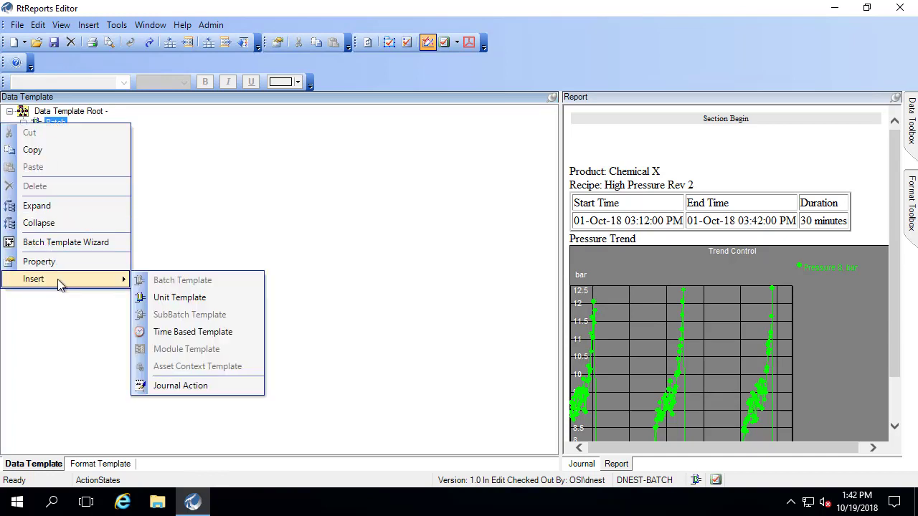
pyautogui.click(173, 386)
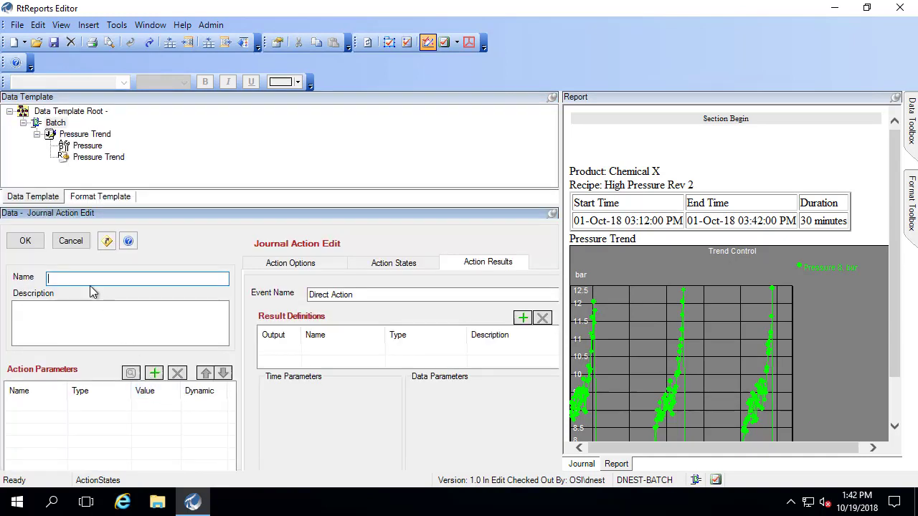
pyautogui.write('Pre')
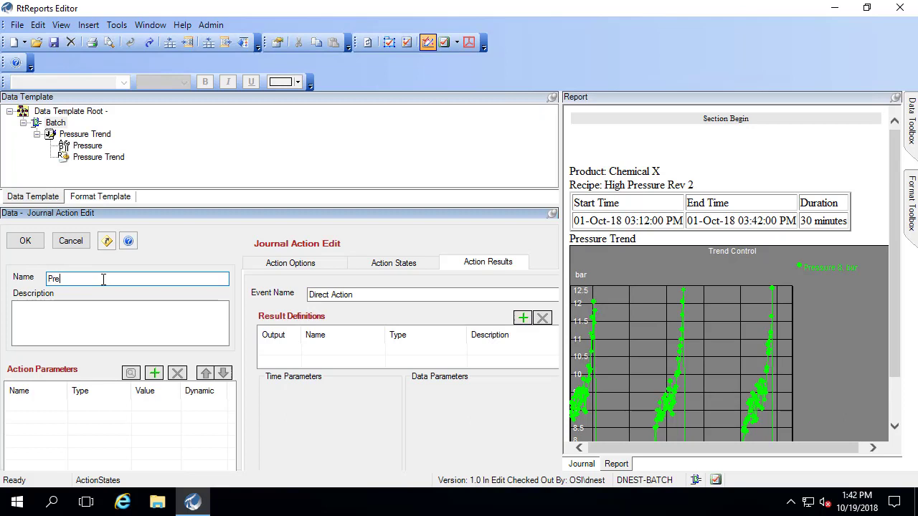
pyautogui.write('ssure Action States')
# Add an action parameter named Pressure to the Pressure Action States journal action.
pyautogui.click(154, 373)
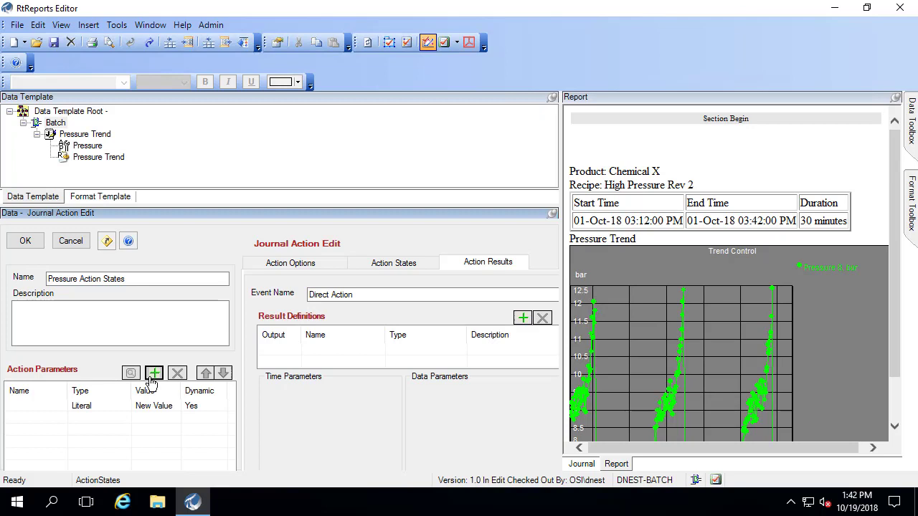
pyautogui.doubleClick(55, 403)
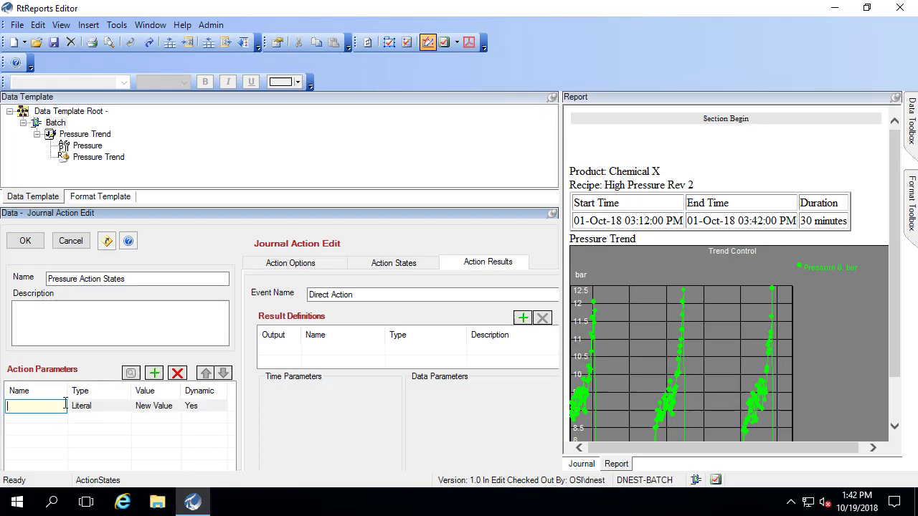
pyautogui.write('Pressure')
pyautogui.click(166, 407)
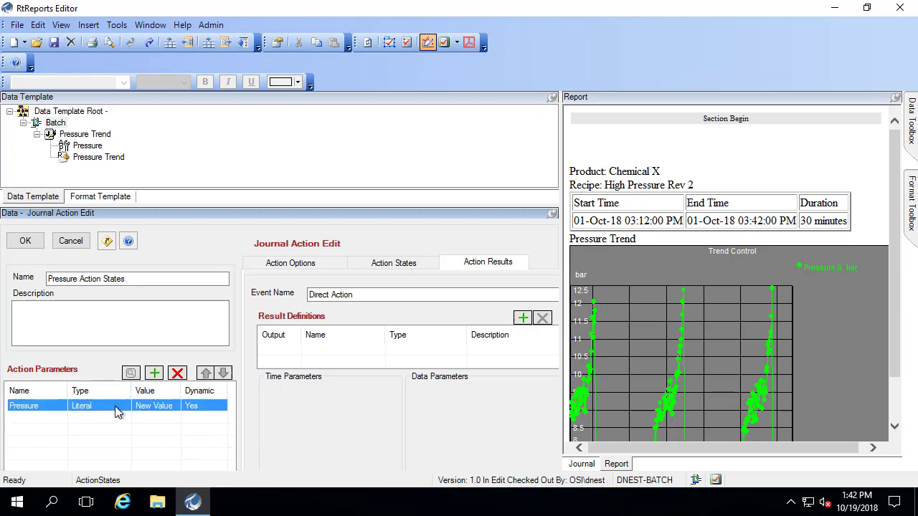
# Make the Pressure parameter an EFAttribute linked to the Pressure attribute of the Procedure_Pressure template in ProductionDatabase.
pyautogui.doubleClick(117, 408)
pyautogui.click(124, 407)
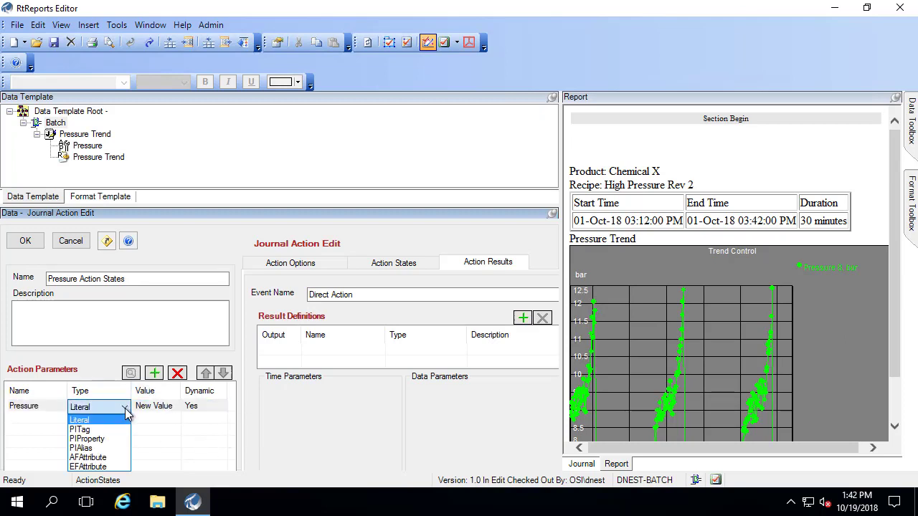
pyautogui.click(94, 467)
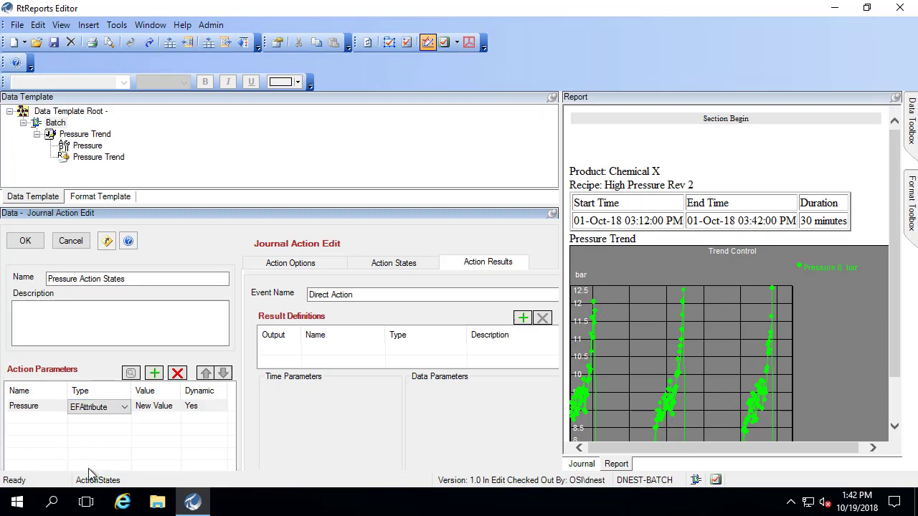
pyautogui.click(151, 411)
pyautogui.click(361, 267)
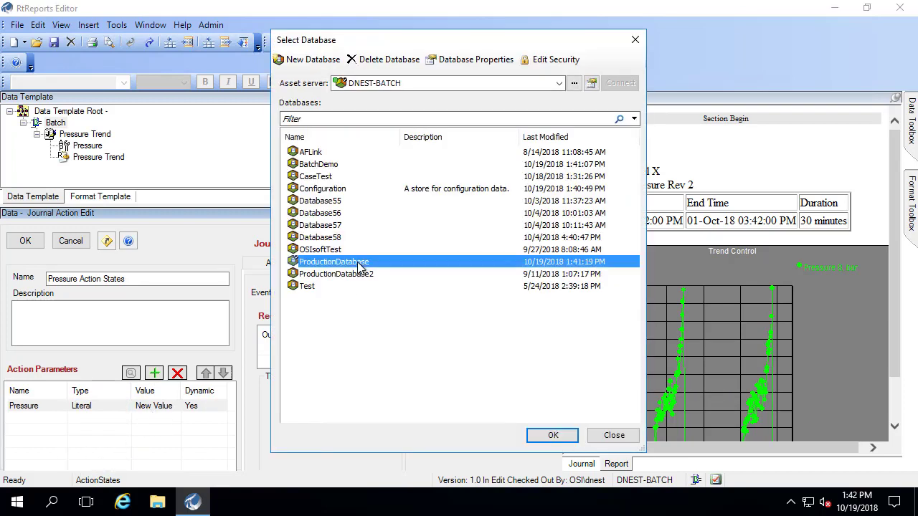
pyautogui.click(549, 435)
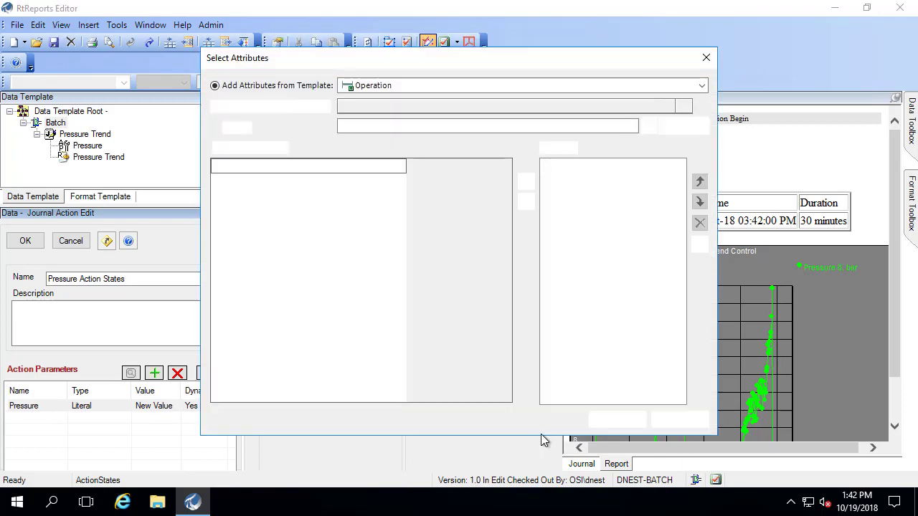
pyautogui.click(701, 86)
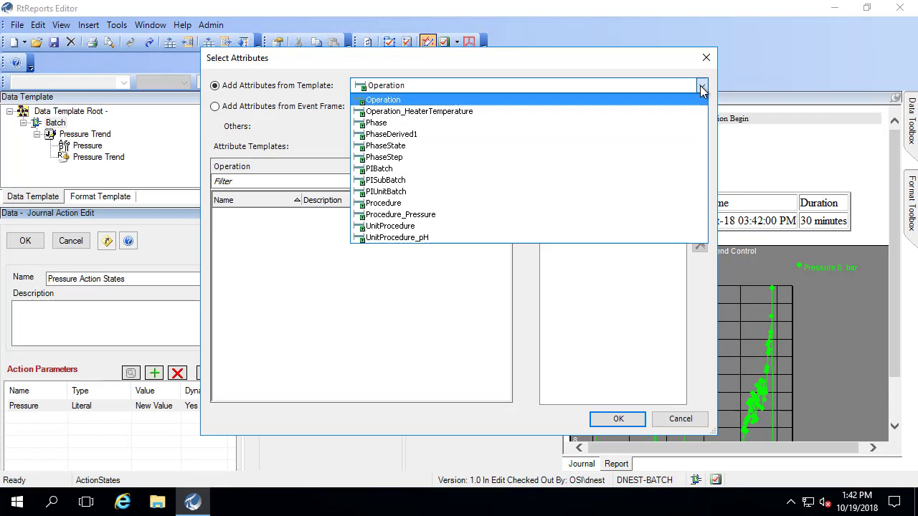
pyautogui.click(403, 217)
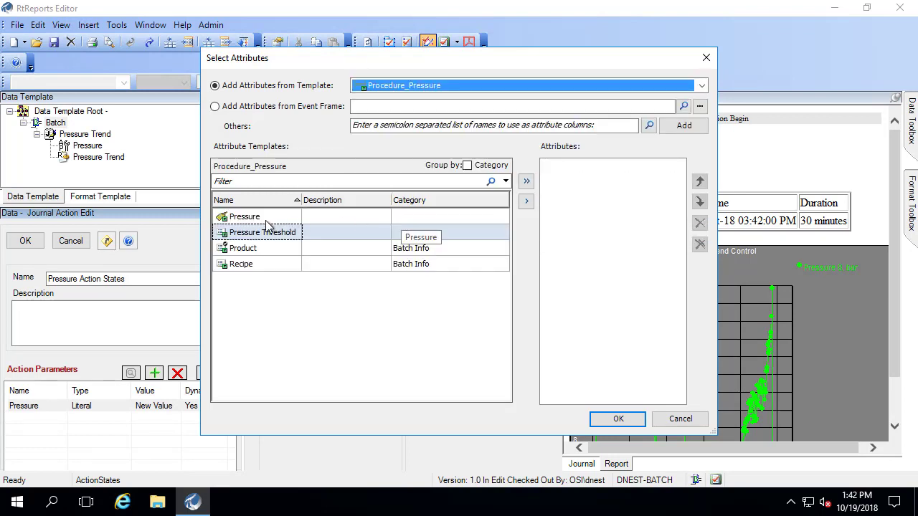
pyautogui.click(242, 217)
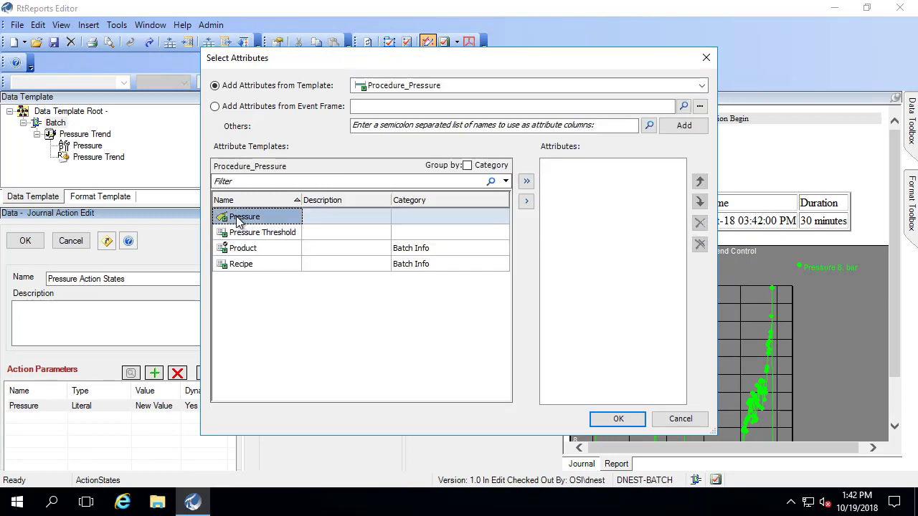
pyautogui.click(527, 201)
pyautogui.click(617, 420)
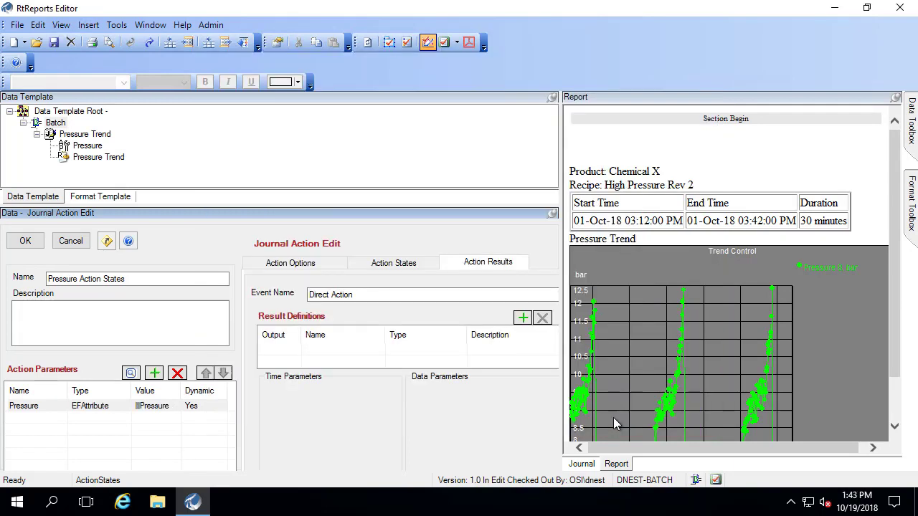
# Add a second action parameter named Pressure Threshold to the journal action.
pyautogui.click(31, 424)
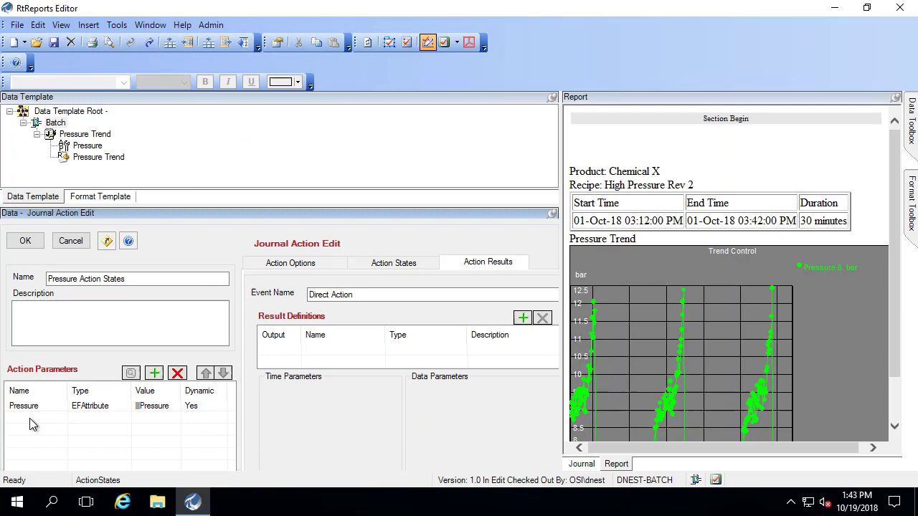
pyautogui.click(154, 373)
pyautogui.doubleClick(28, 420)
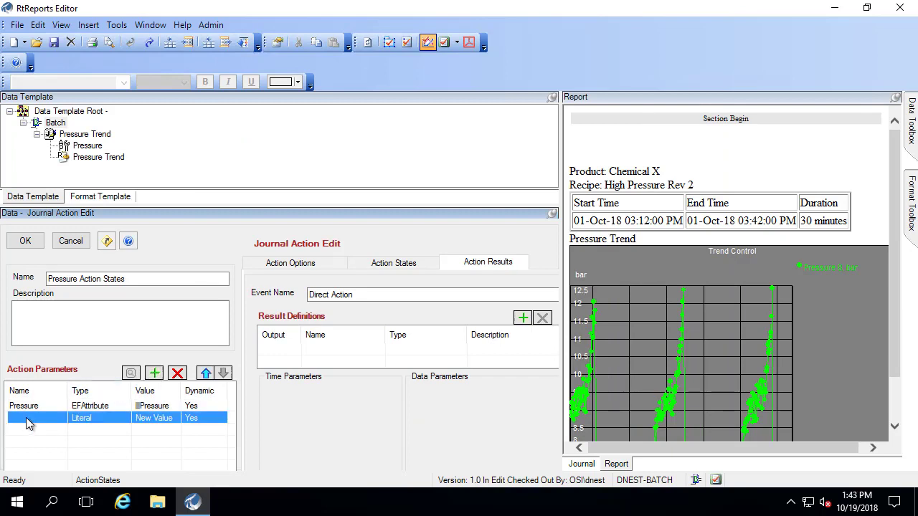
pyautogui.write('Press')
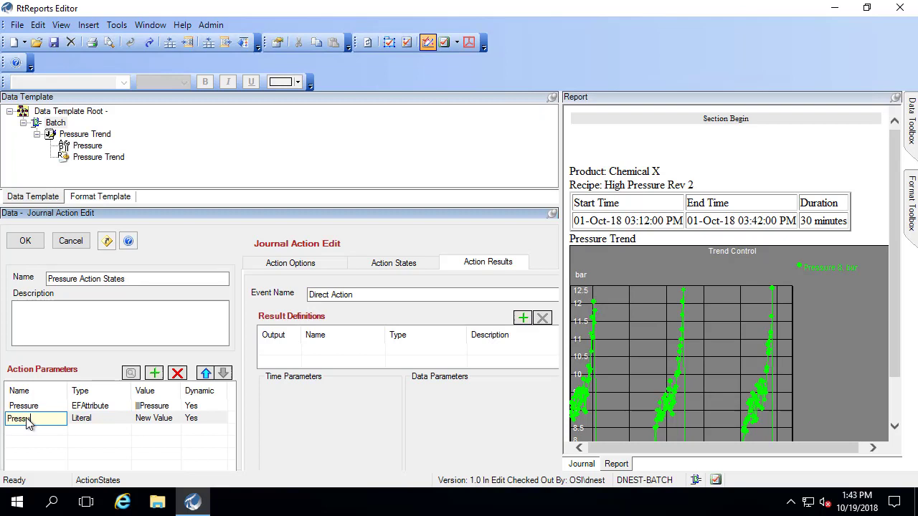
pyautogui.write('ure Threshold')
# Make Pressure Threshold an EFAttribute linked to the Pressure Threshold attribute of the Procedure_Pressure template in ProductionDatabase.
pyautogui.click(129, 419)
pyautogui.click(127, 417)
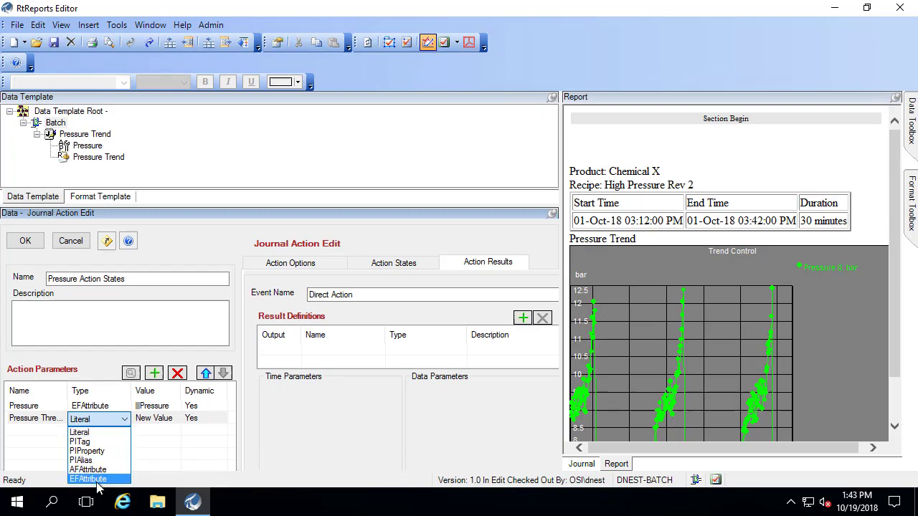
pyautogui.click(117, 481)
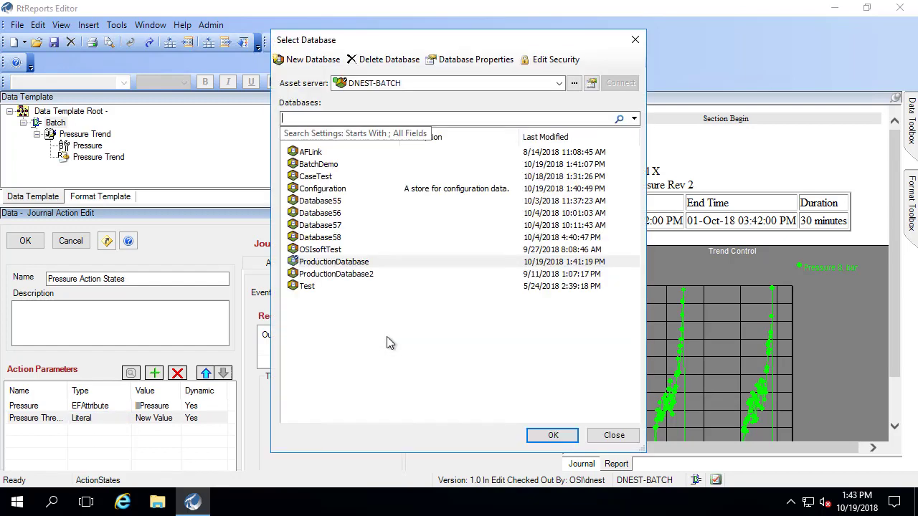
pyautogui.click(408, 262)
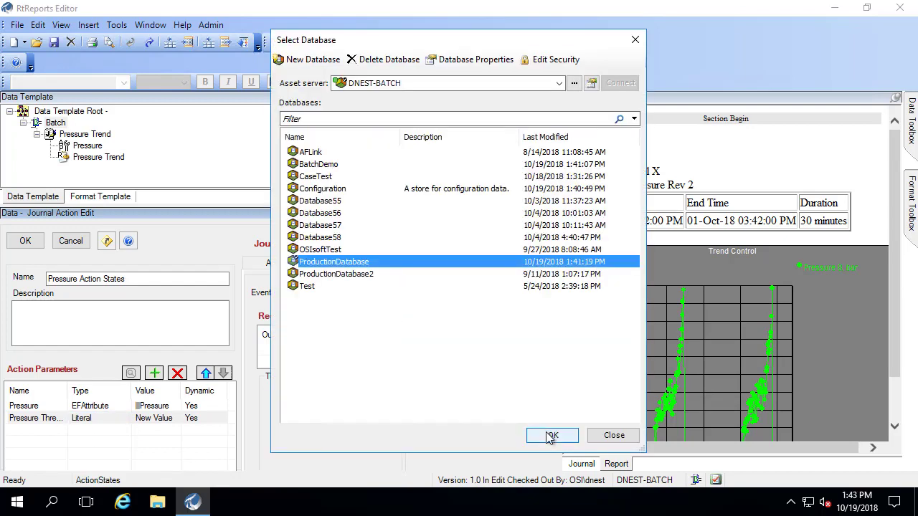
pyautogui.click(551, 436)
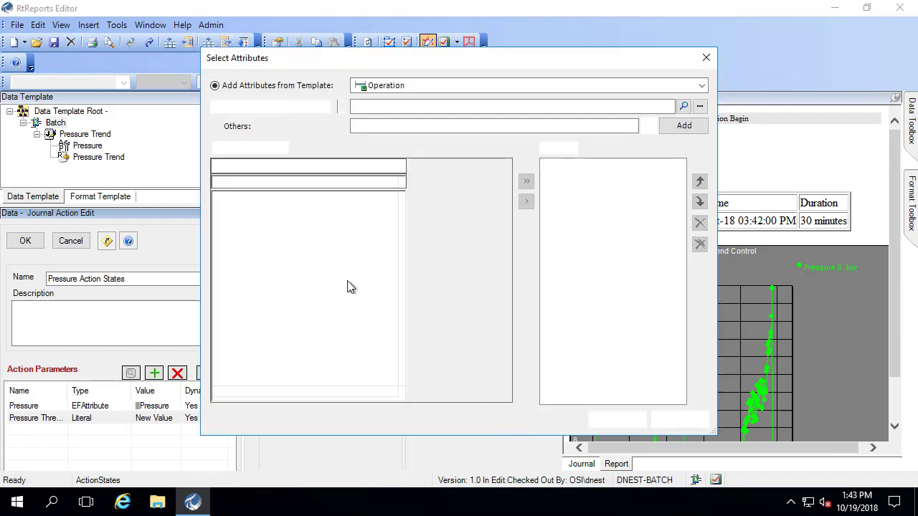
pyautogui.click(702, 86)
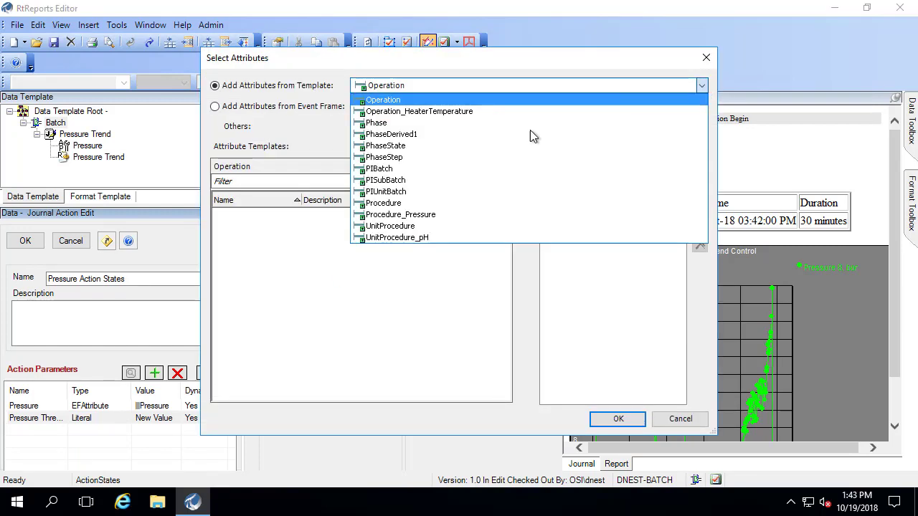
pyautogui.click(420, 215)
pyautogui.click(262, 234)
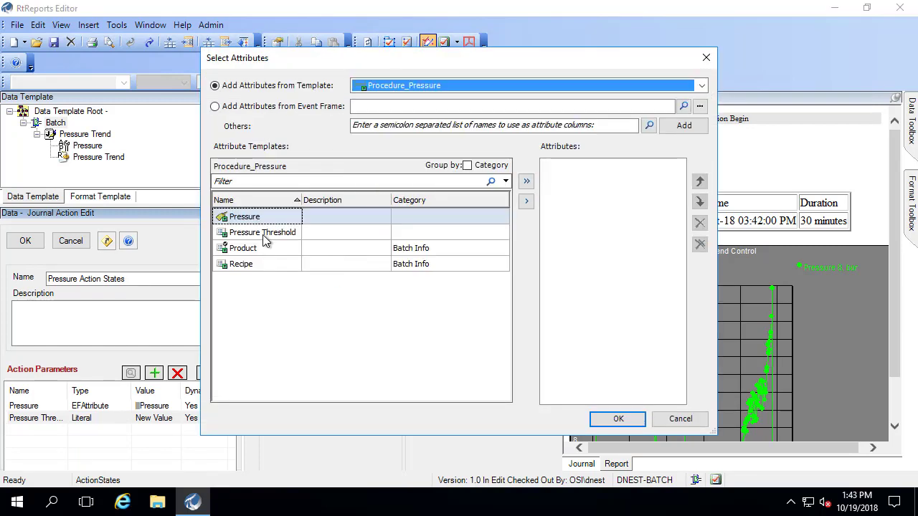
pyautogui.click(529, 201)
pyautogui.click(610, 423)
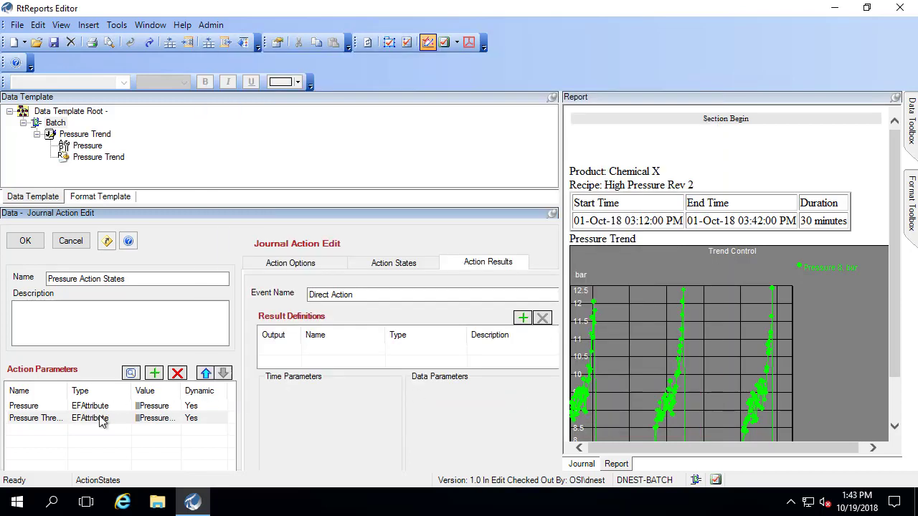
# Add a Literal action parameter named OK with the value OK.
pyautogui.click(51, 436)
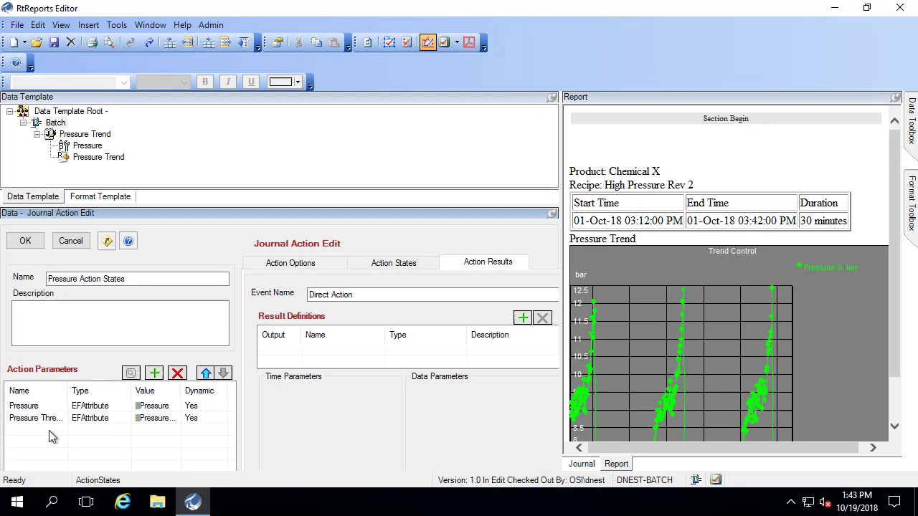
pyautogui.click(157, 375)
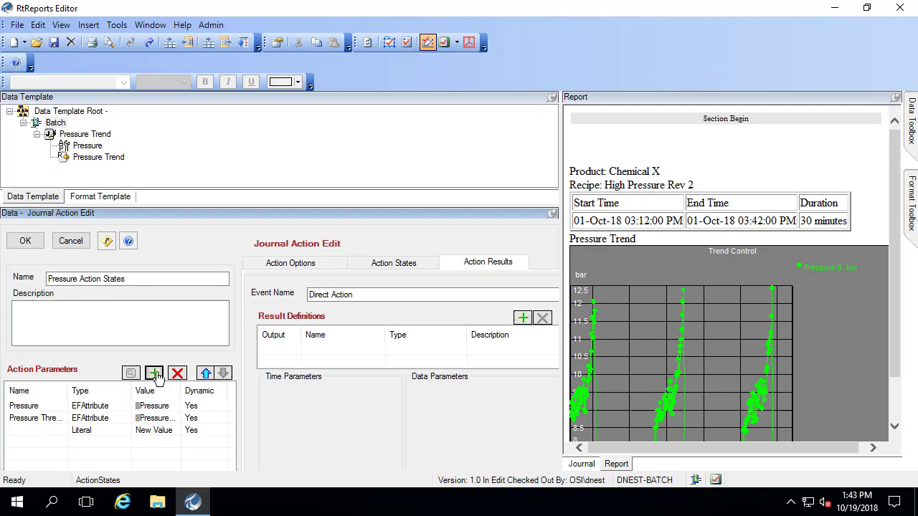
pyautogui.click(38, 430)
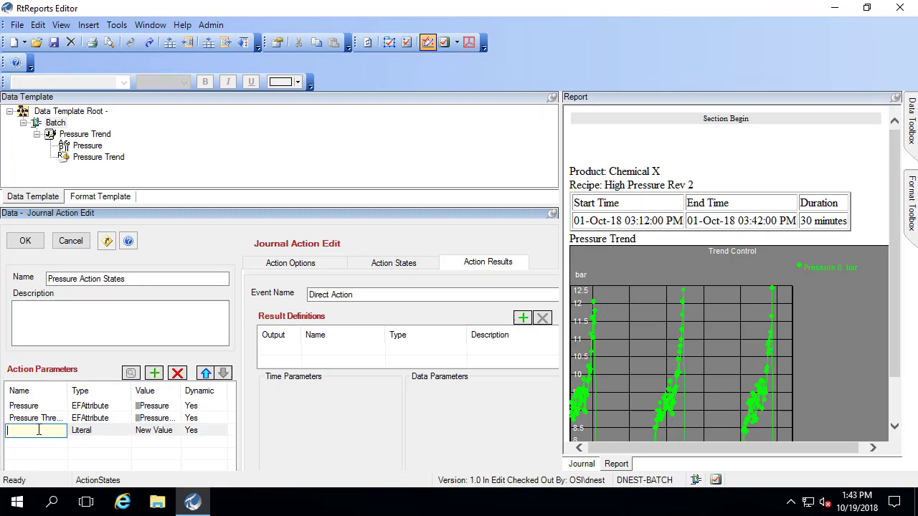
pyautogui.write('OK')
pyautogui.click(97, 435)
pyautogui.click(143, 432)
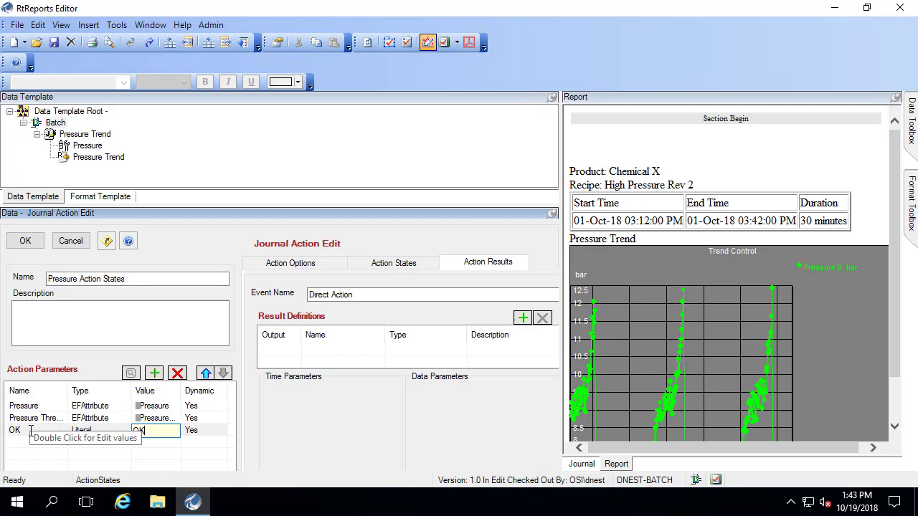
pyautogui.write('OK')
pyautogui.press('Return')
# Add a Literal action parameter named High Pressure with the value High Pressure.
pyautogui.click(154, 374)
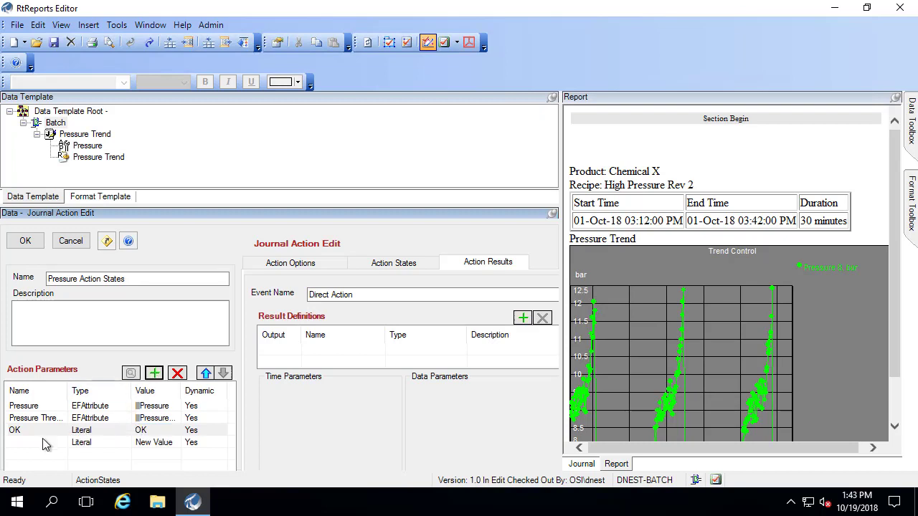
pyautogui.click(51, 443)
pyautogui.click(51, 442)
pyautogui.write('High Pressure')
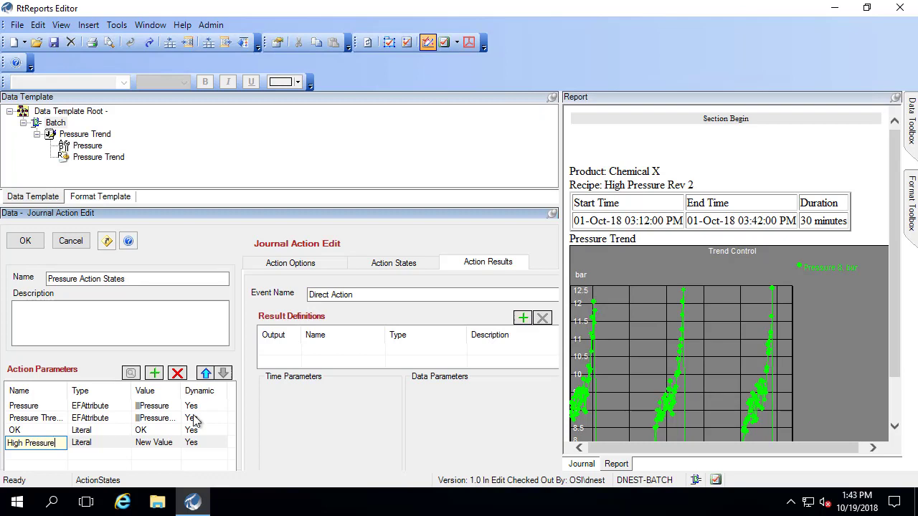
pyautogui.click(149, 444)
pyautogui.click(149, 444)
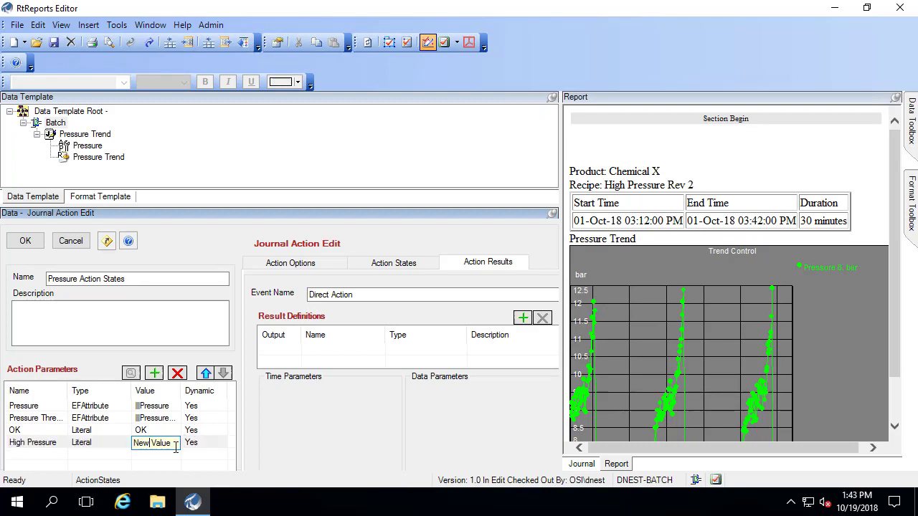
pyautogui.moveTo(163, 444); pyautogui.dragTo(33, 437)
pyautogui.write('High Pressure')
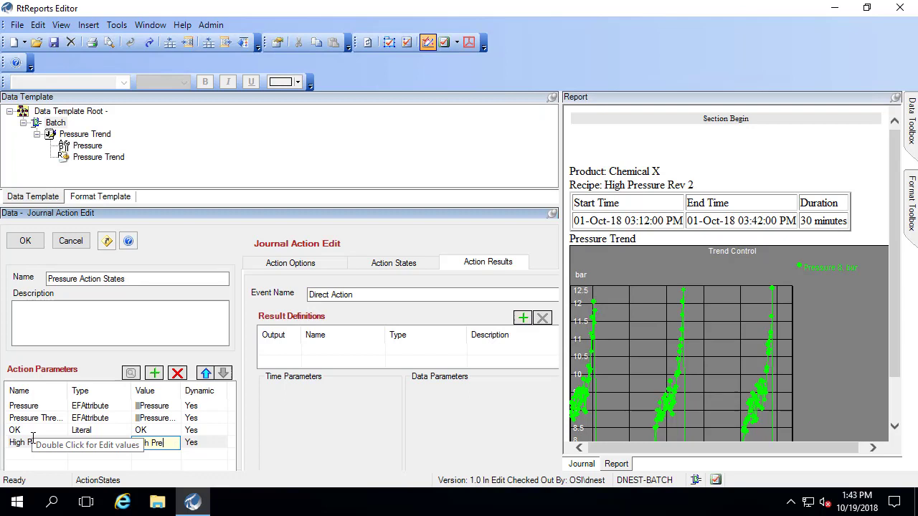
pyautogui.click(261, 442)
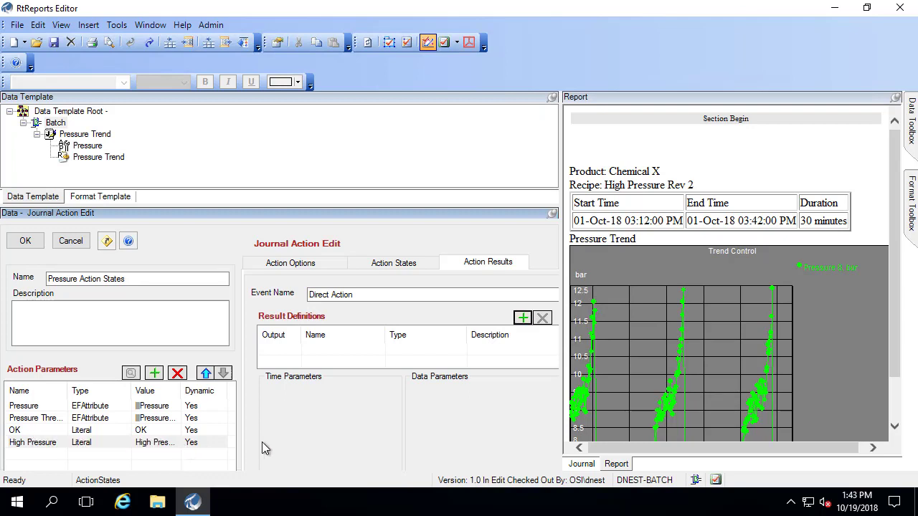
# Add an action state to the journal action and name it OK, widening the editing pane.
pyautogui.click(402, 263)
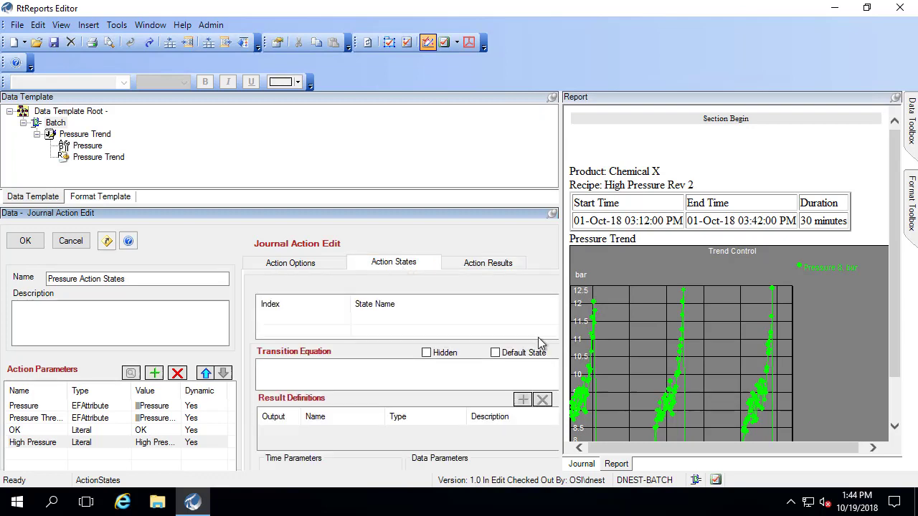
pyautogui.moveTo(563, 326); pyautogui.dragTo(590, 330)
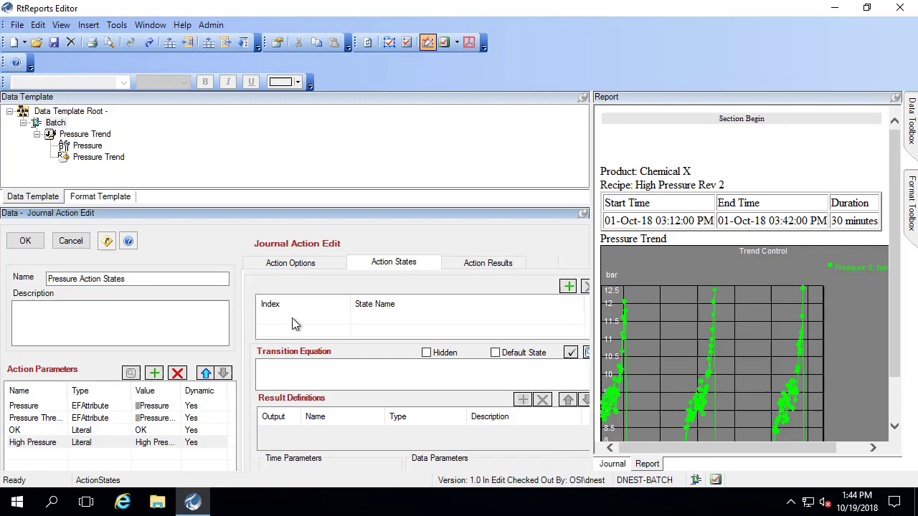
pyautogui.click(568, 286)
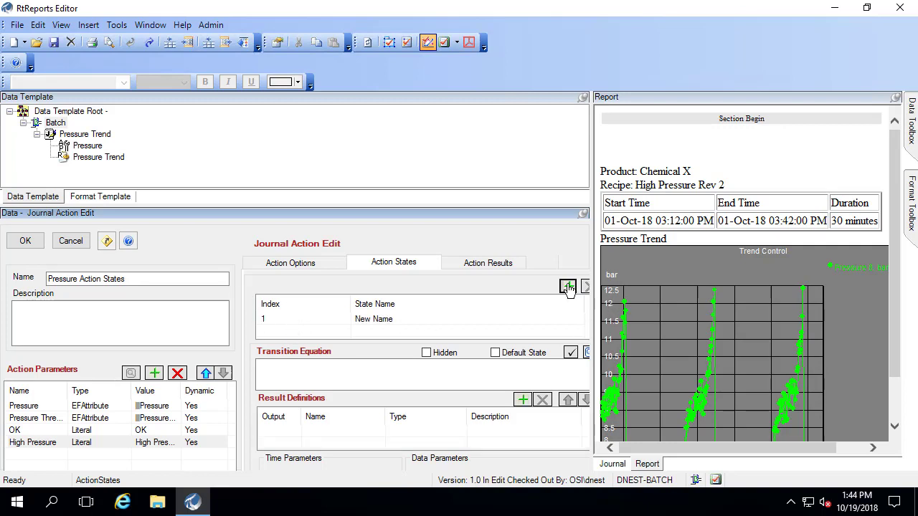
pyautogui.click(381, 323)
pyautogui.click(380, 323)
pyautogui.moveTo(400, 318); pyautogui.dragTo(282, 306)
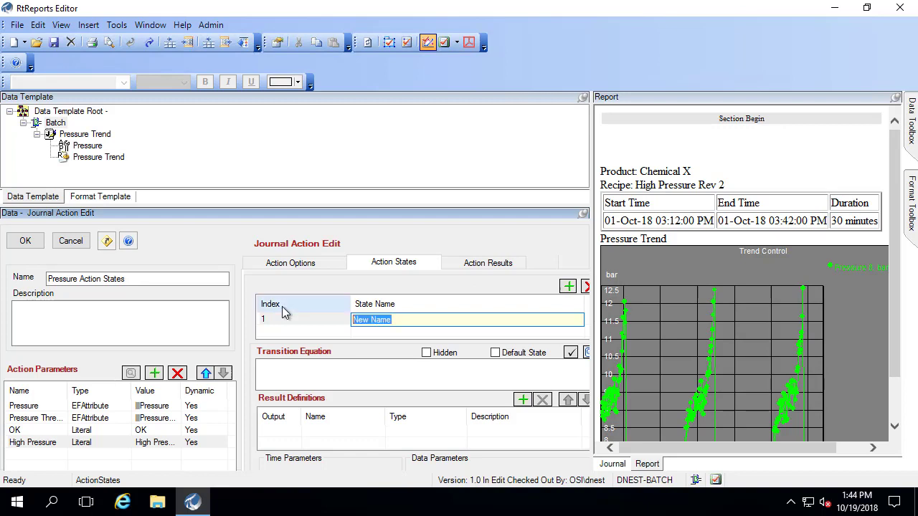
pyautogui.write('OK')
# Enter the OK state's transition equation as IF '[{Pressure}]' > '[{Pressure Threshold}]' THEN 2 ELSE 1.
pyautogui.click(285, 370)
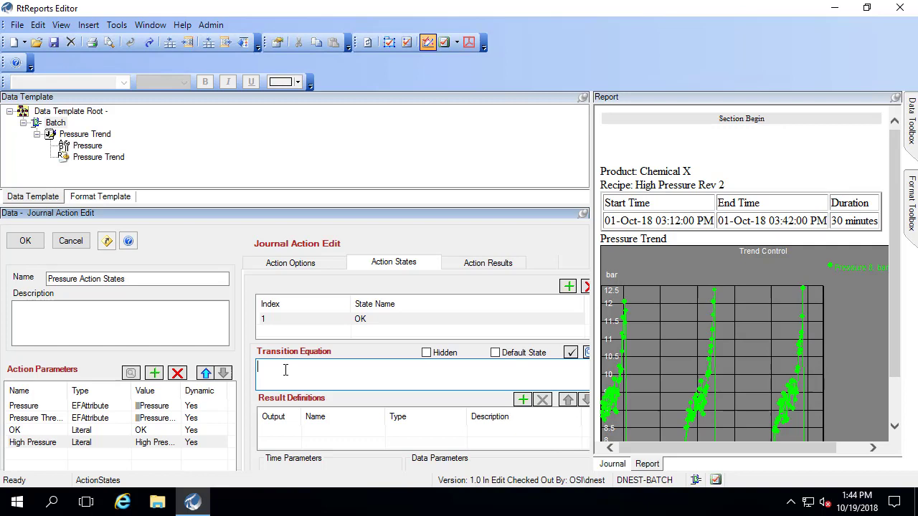
pyautogui.write('IF')
pyautogui.write(" '")
pyautogui.write('[(')
pyautogui.write('Pressure')
pyautogui.write('}]')
pyautogui.write("' >")
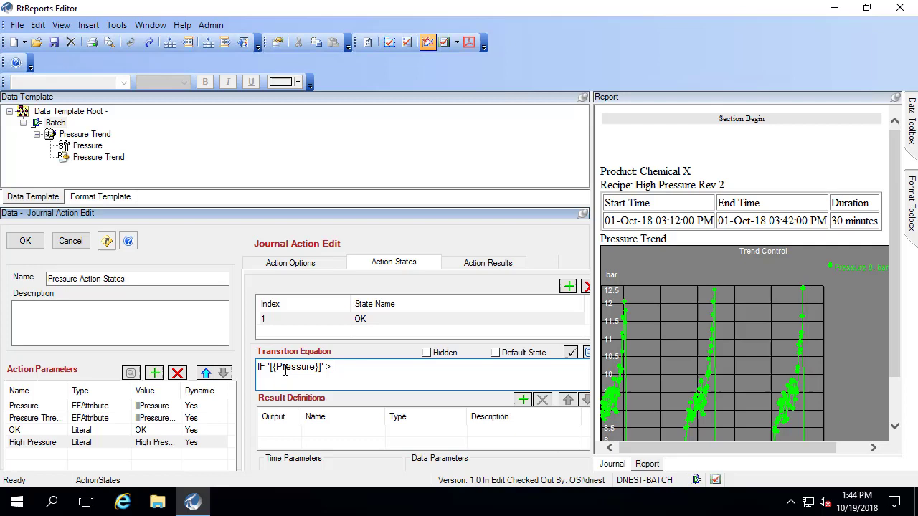
pyautogui.write(' [')
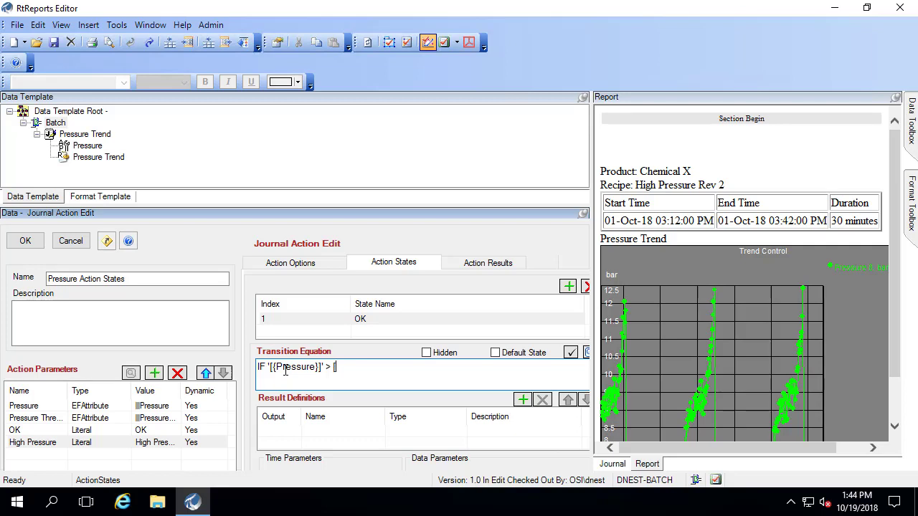
pyautogui.write('{Pressure Threshold')
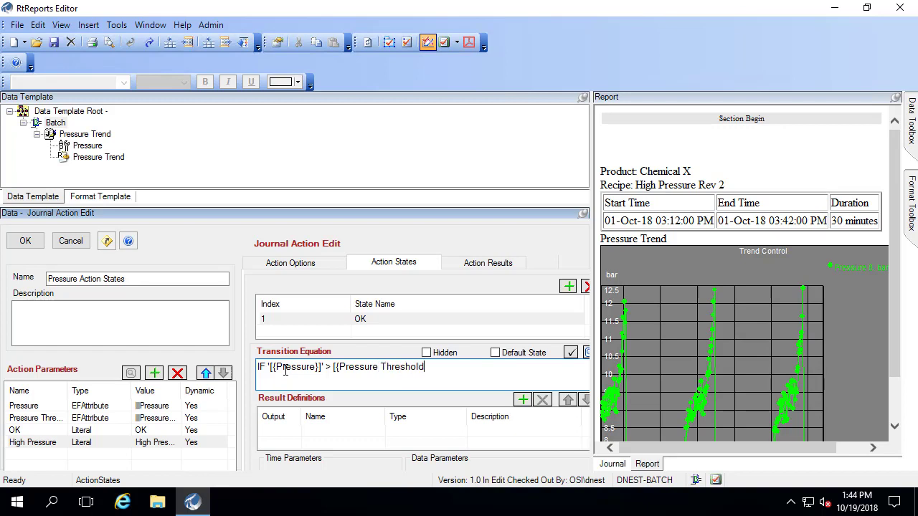
pyautogui.write("}]'")
pyautogui.click(333, 367)
pyautogui.write("'")
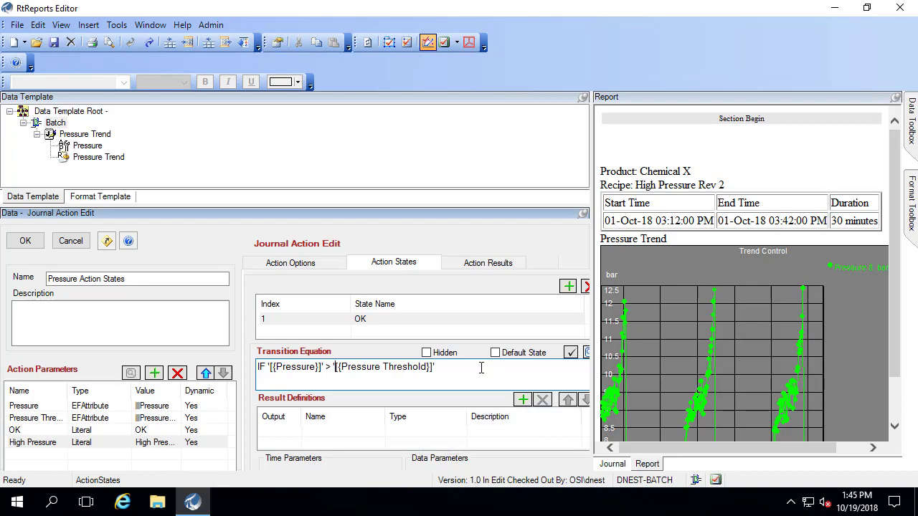
pyautogui.write(' THEN')
pyautogui.write('2 ELSE 1')
# Add a second action state named High Pressure and give it a copy of the OK state's transition equation.
pyautogui.moveTo(532, 371); pyautogui.dragTo(233, 366)
pyautogui.hotkey('ctrl', 'c')
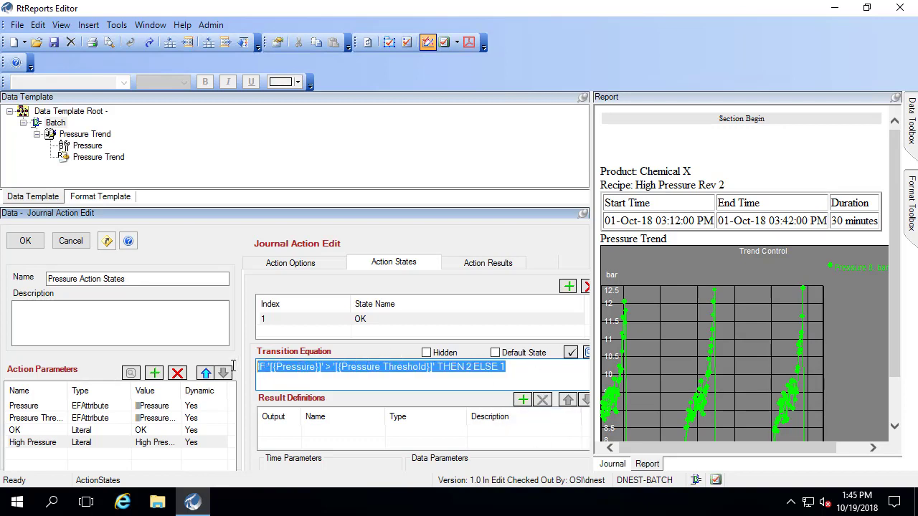
pyautogui.click(567, 288)
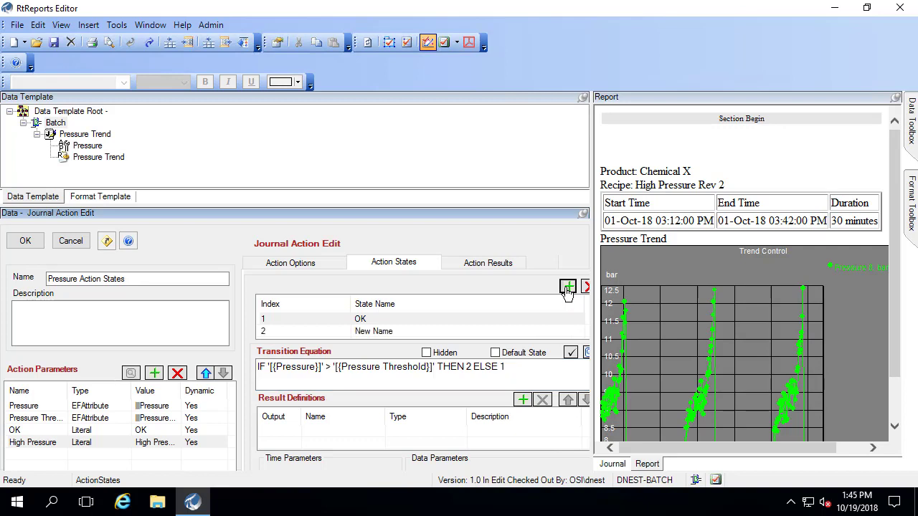
pyautogui.click(380, 334)
pyautogui.click(376, 334)
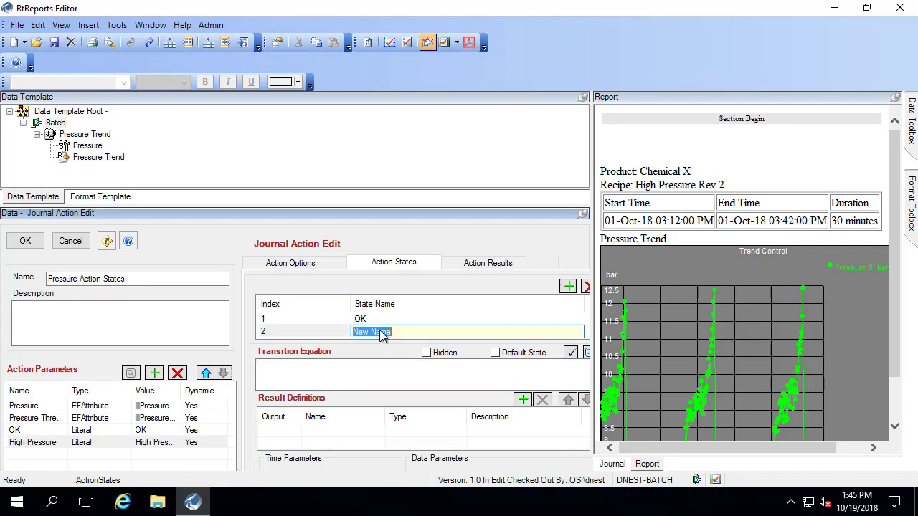
pyautogui.click(410, 332)
pyautogui.hotkey('ctrl', 'a')
pyautogui.write('High Pres')
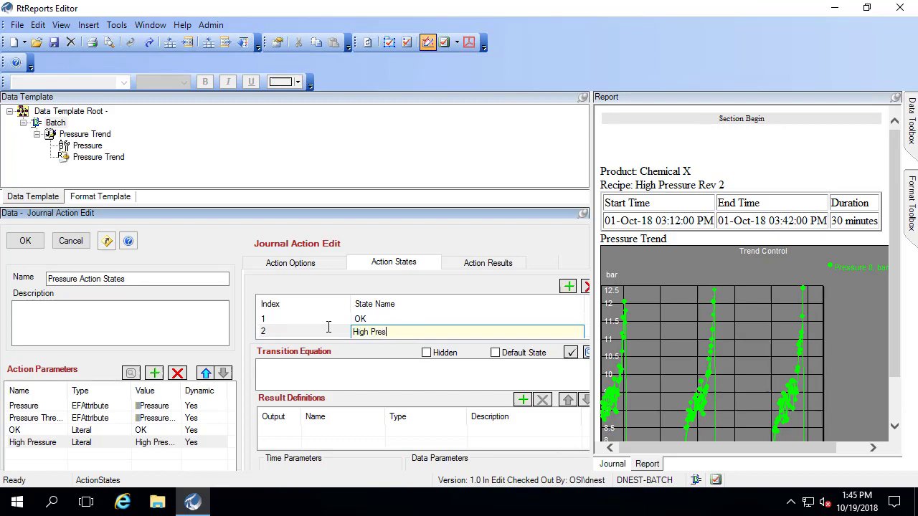
pyautogui.write('sure')
pyautogui.click(314, 371)
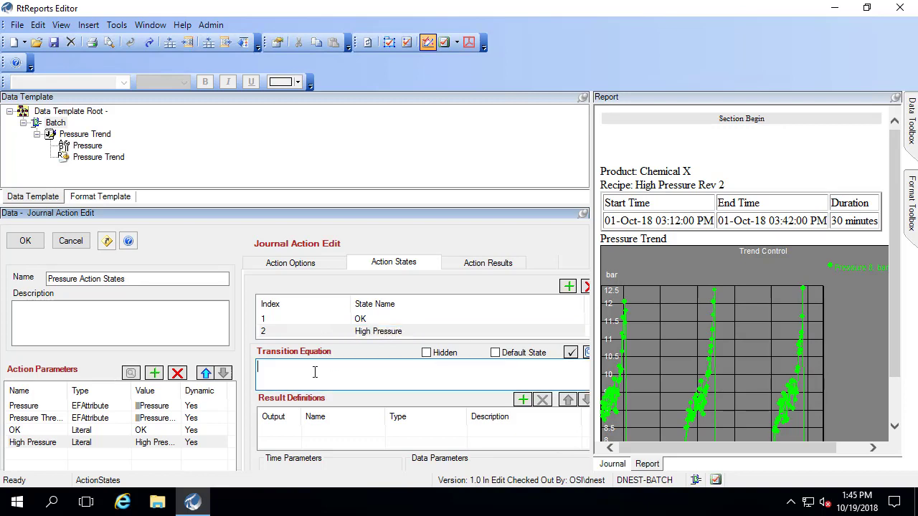
pyautogui.hotkey('ctrl', 'v')
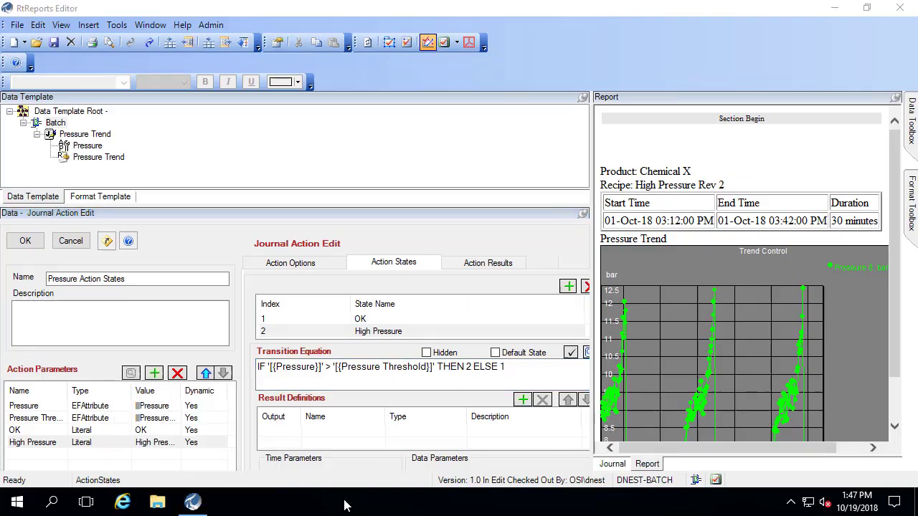
# Set the journal action's interval to -1 in its action options.
pyautogui.click(291, 265)
pyautogui.click(301, 287)
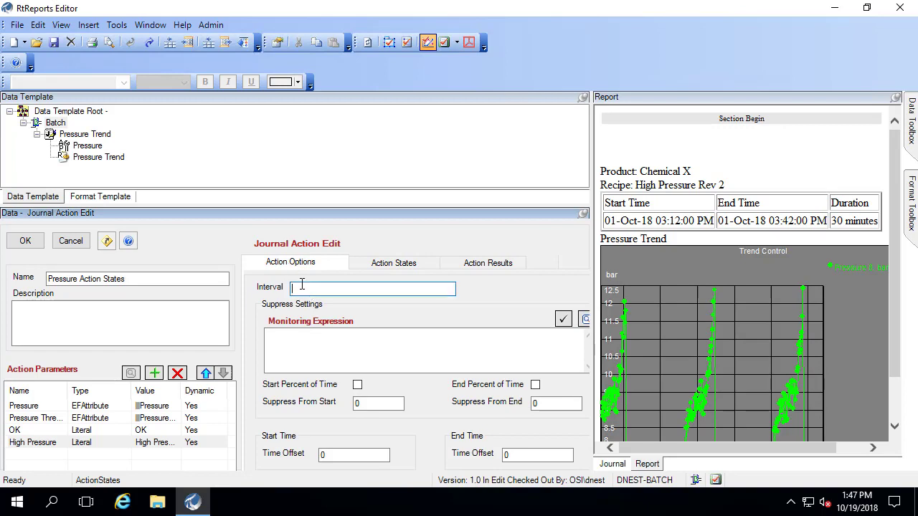
pyautogui.write('-1')
# Add a Simple result definition named Message to the OK state, using the OK action parameter as its literal value.
pyautogui.click(386, 262)
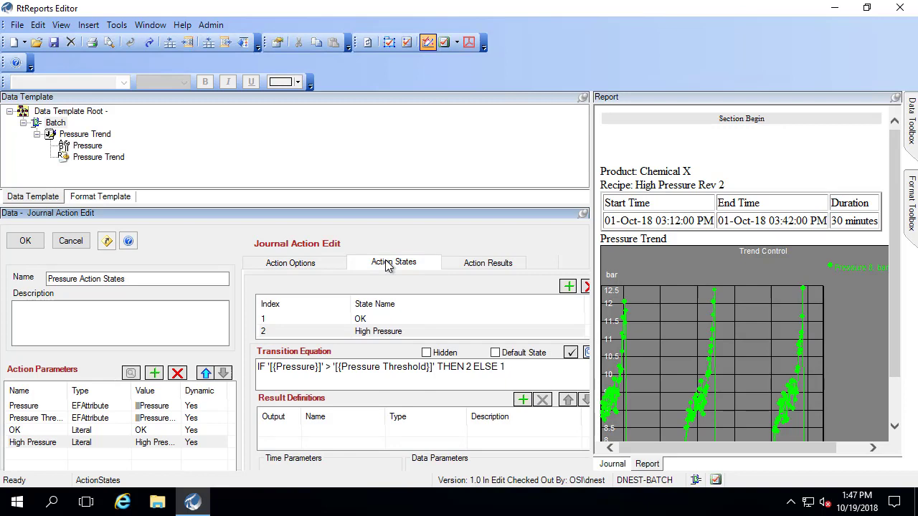
pyautogui.click(379, 317)
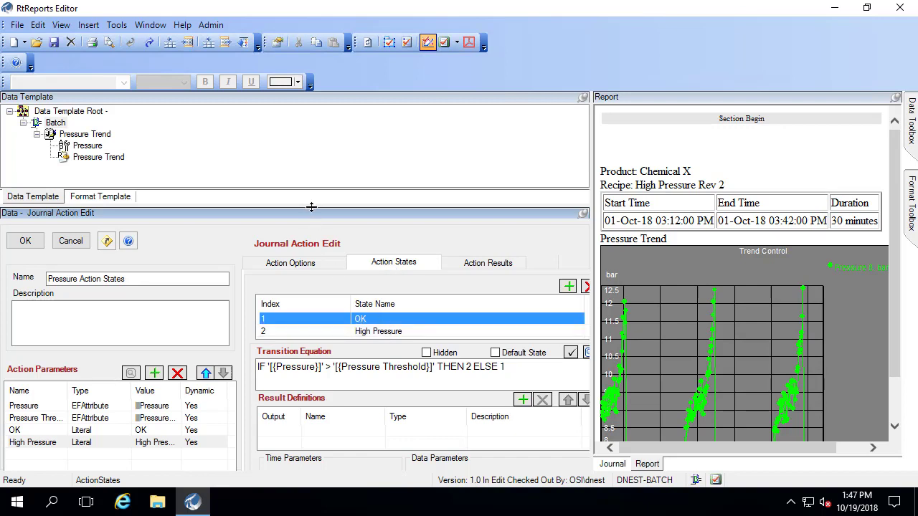
pyautogui.moveTo(311, 207); pyautogui.dragTo(312, 188)
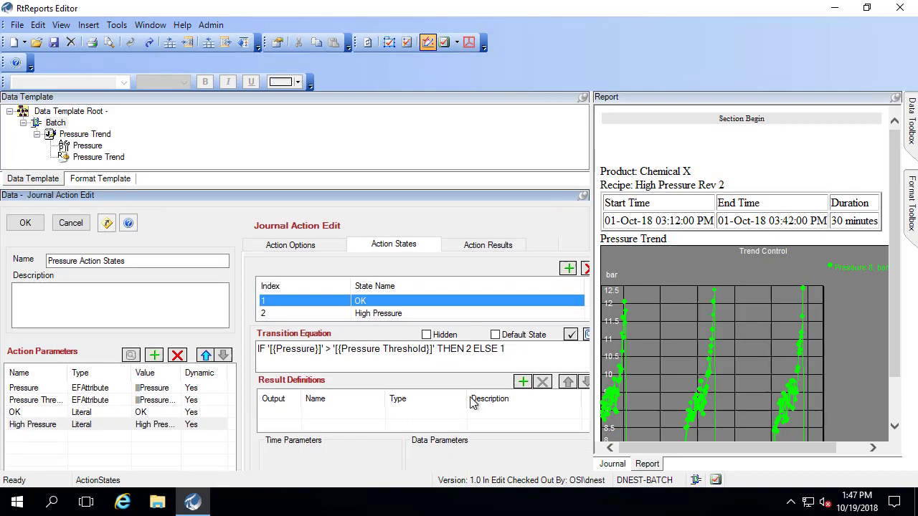
pyautogui.click(523, 381)
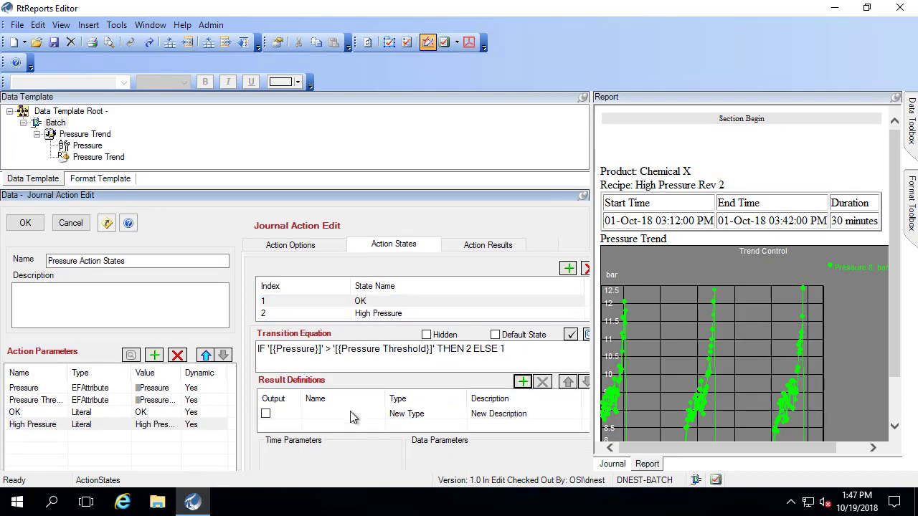
pyautogui.click(430, 414)
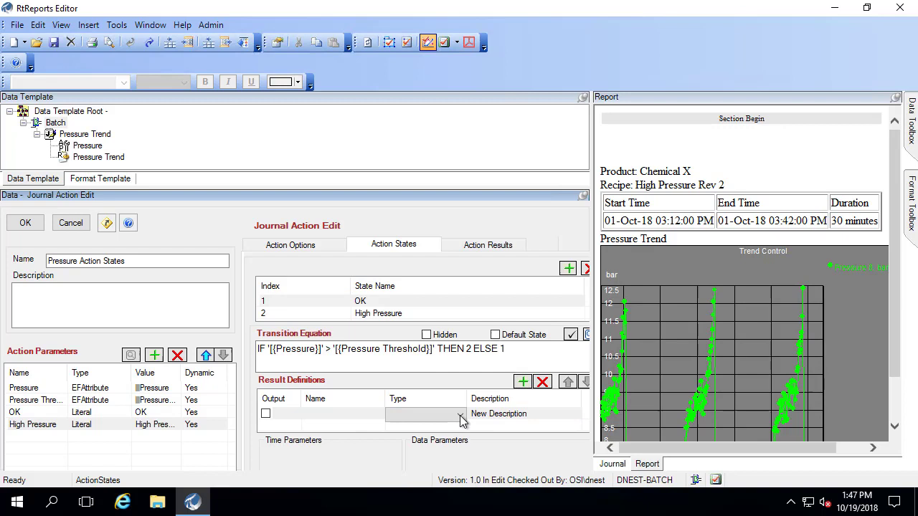
pyautogui.click(461, 415)
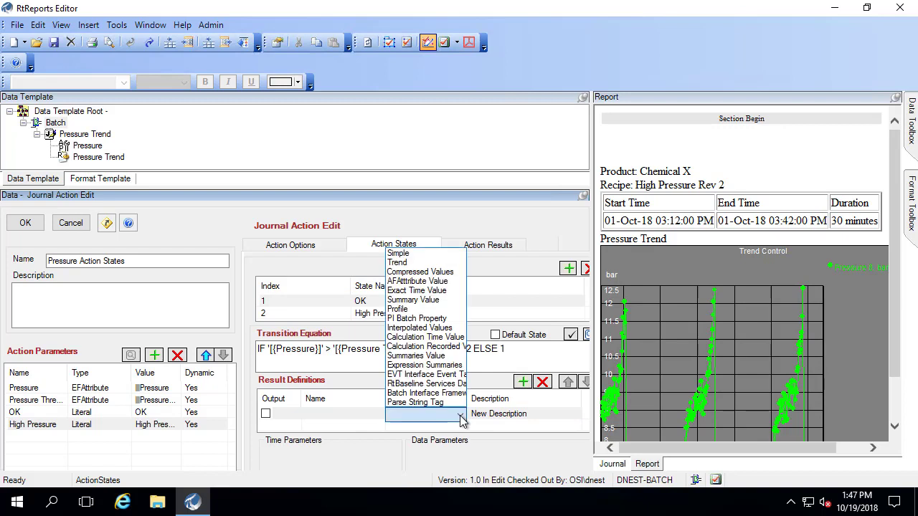
pyautogui.click(399, 254)
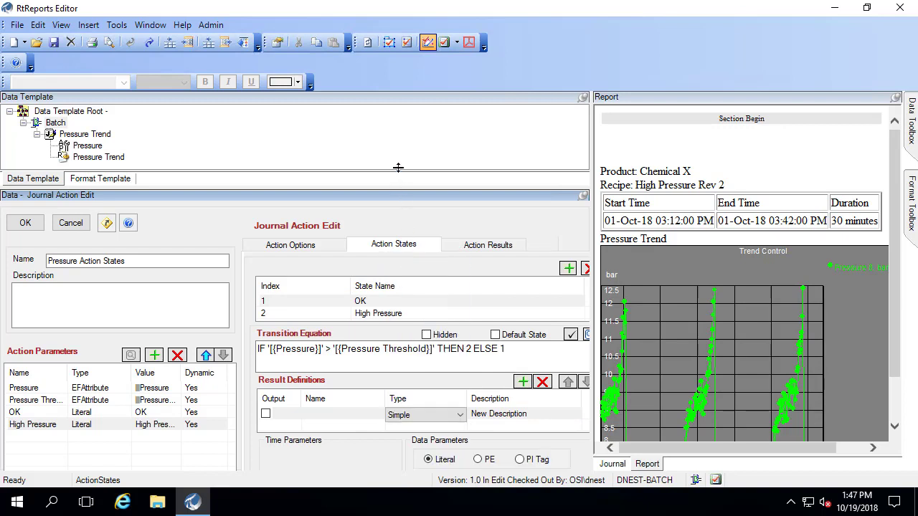
pyautogui.moveTo(398, 170)
pyautogui.mouseDown()
pyautogui.moveTo(396, 111)
pyautogui.moveTo(391, 143)
pyautogui.mouseUp()
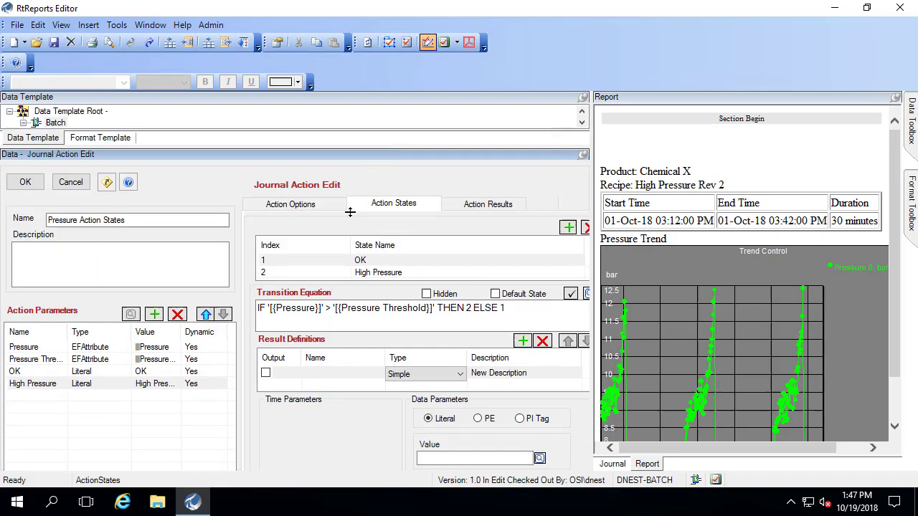
pyautogui.moveTo(36, 373); pyautogui.dragTo(459, 459)
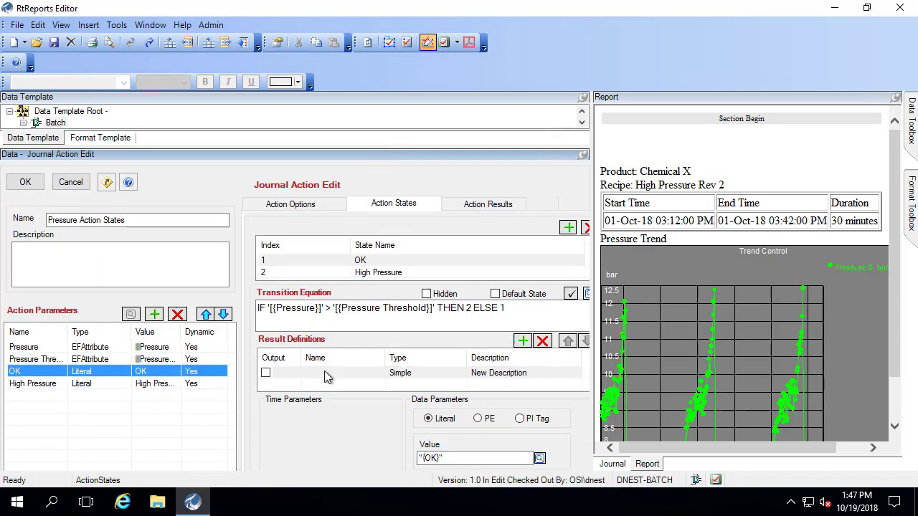
pyautogui.click(326, 374)
pyautogui.click(327, 374)
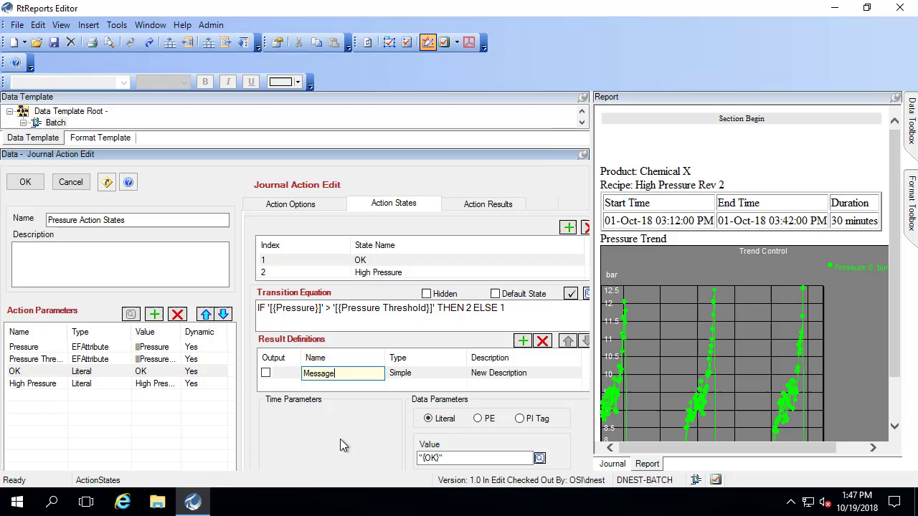
pyautogui.click(383, 275)
pyautogui.click(381, 261)
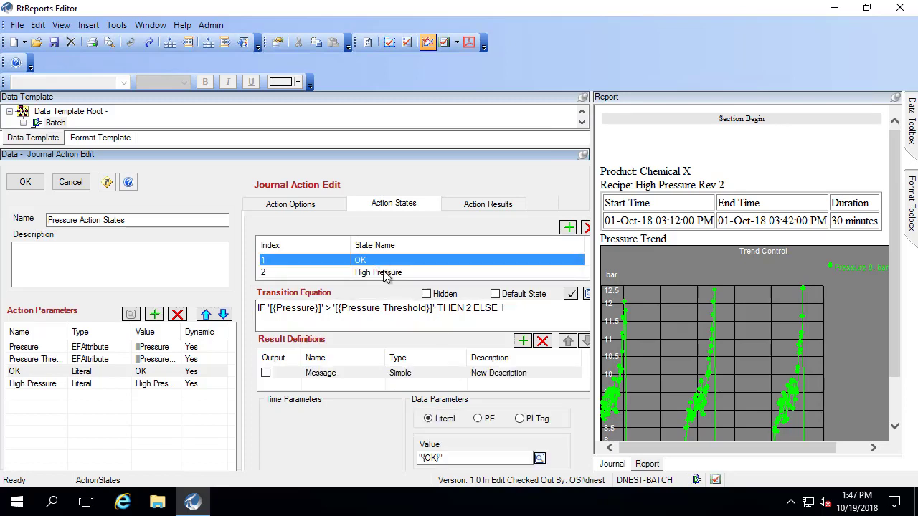
# Add a Simple result definition named Message to the High Pressure state, using the High Pressure action parameter as its literal value.
pyautogui.click(383, 275)
pyautogui.click(521, 342)
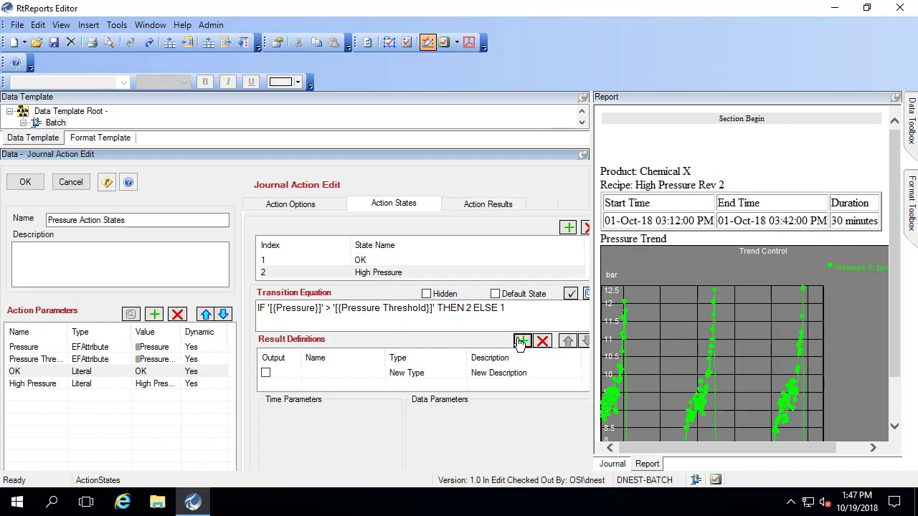
pyautogui.click(368, 371)
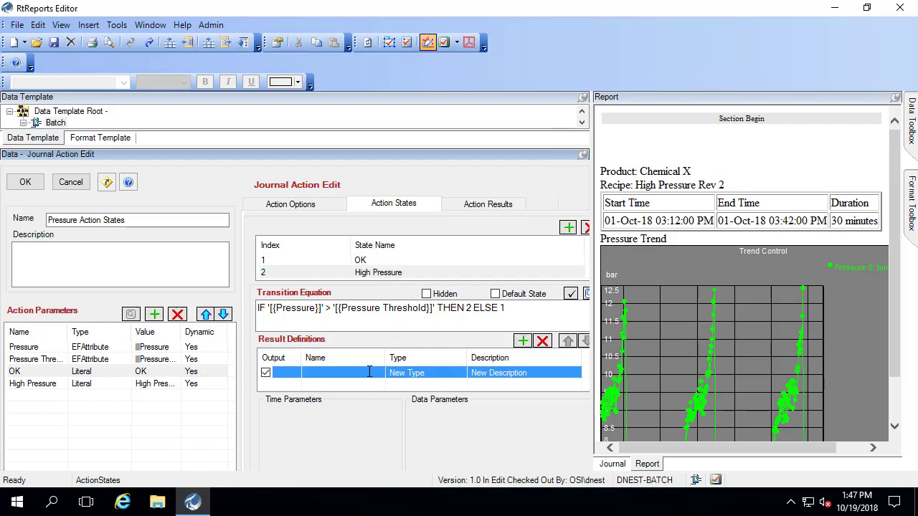
pyautogui.click(368, 371)
pyautogui.write('Message')
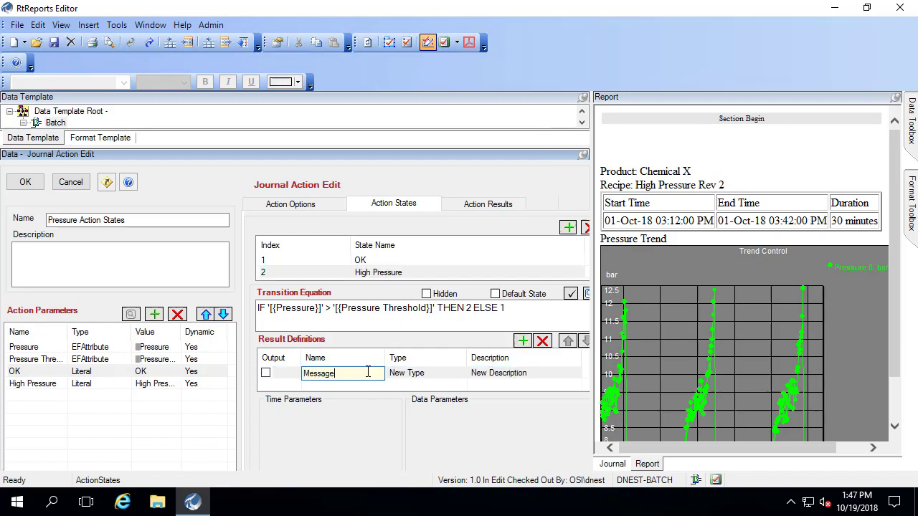
pyautogui.click(456, 374)
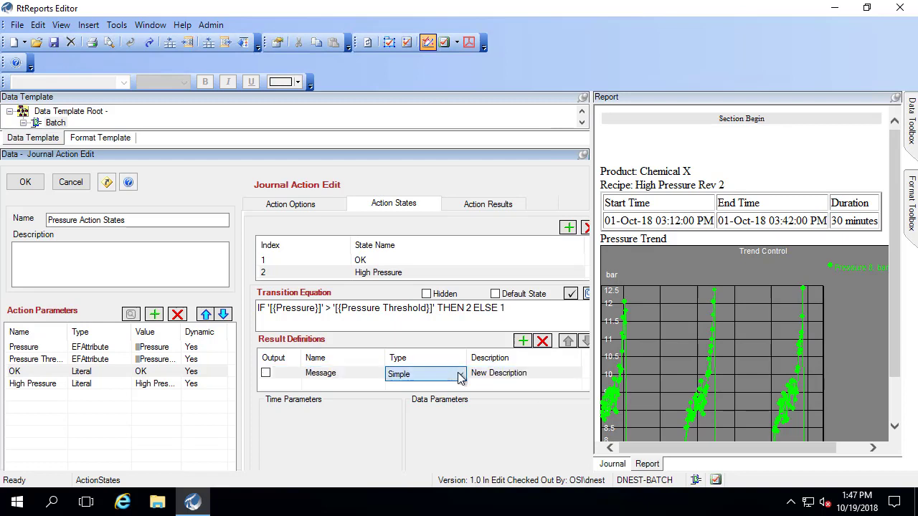
pyautogui.click(459, 374)
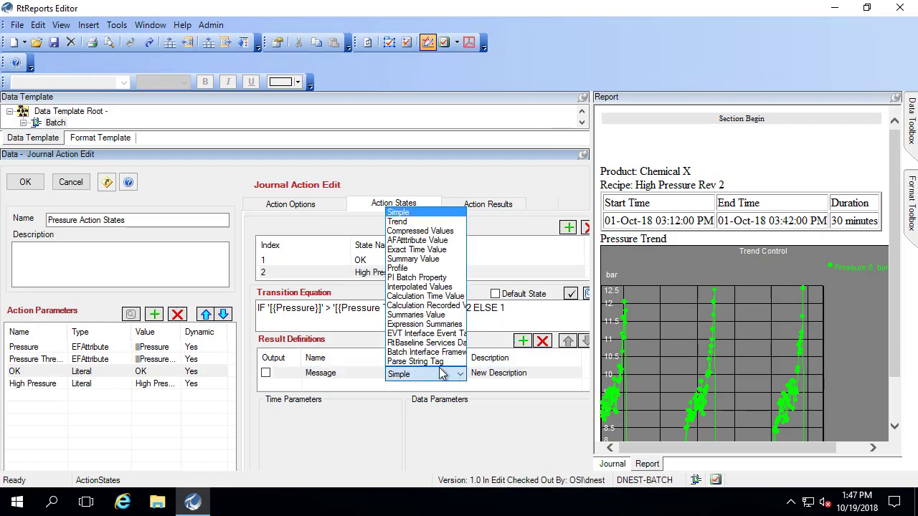
pyautogui.click(398, 213)
pyautogui.click(24, 387)
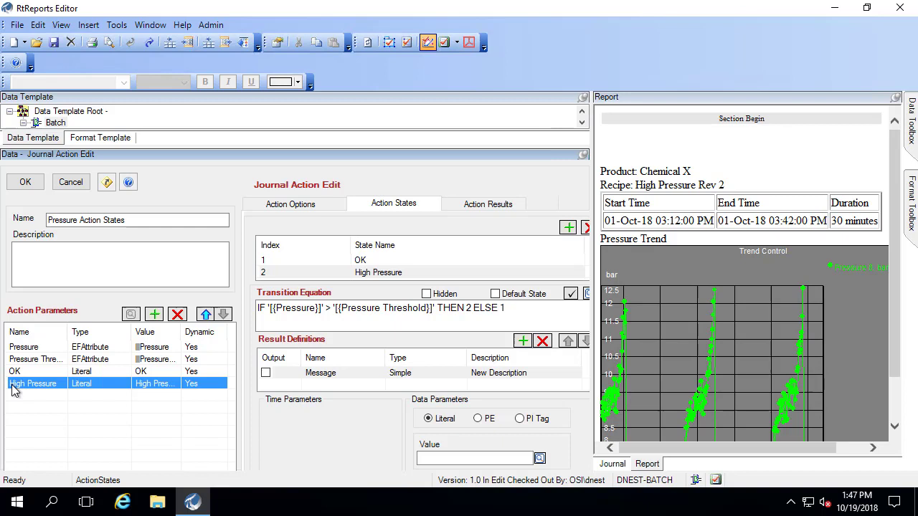
pyautogui.moveTo(24, 385); pyautogui.dragTo(452, 467)
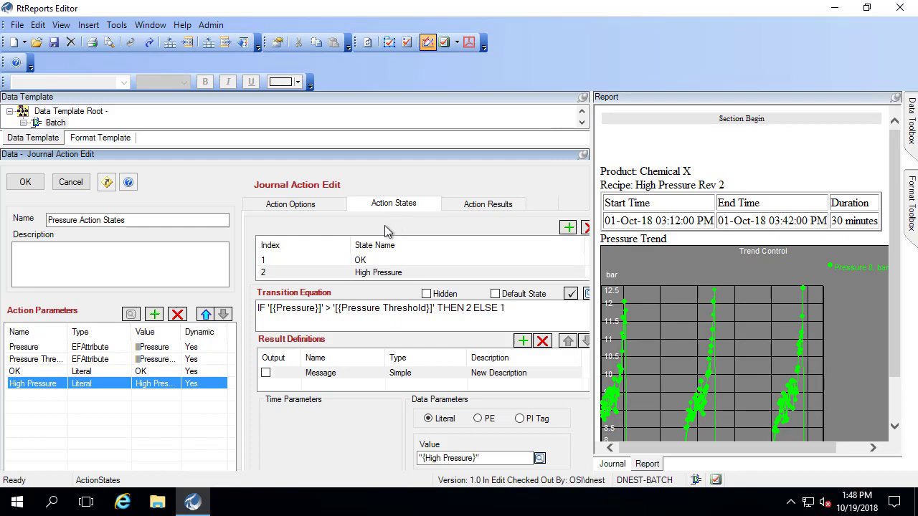
# Add a Trend result definition named Trend to the High Pressure state, using the Pressure action parameter as its data source.
pyautogui.click(522, 341)
pyautogui.click(407, 387)
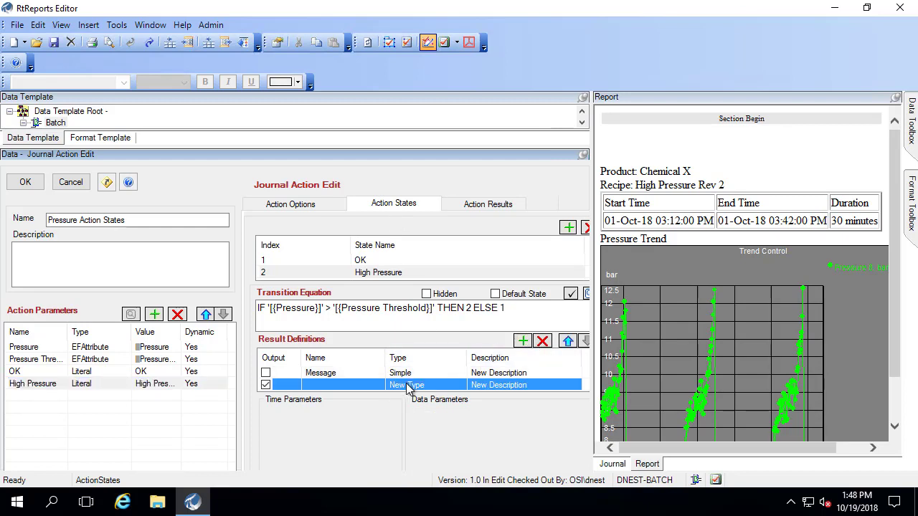
pyautogui.click(460, 386)
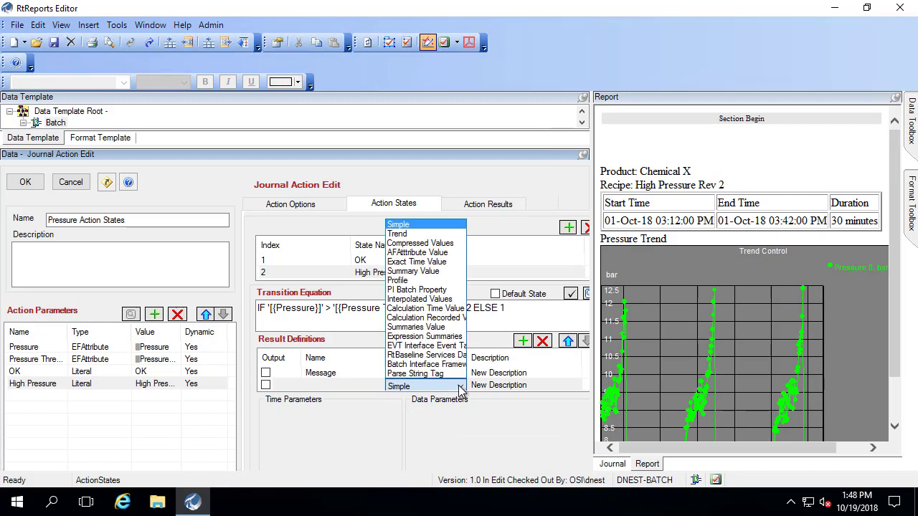
pyautogui.click(402, 233)
pyautogui.click(350, 382)
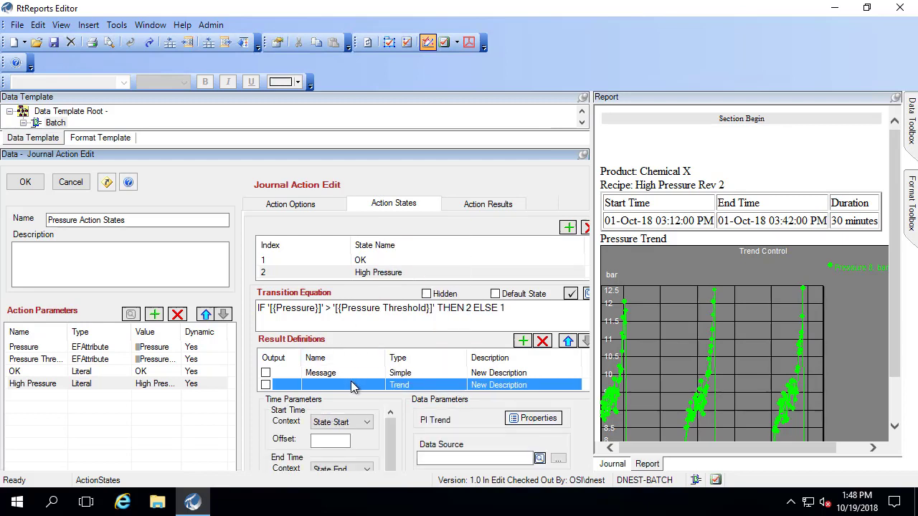
pyautogui.click(350, 382)
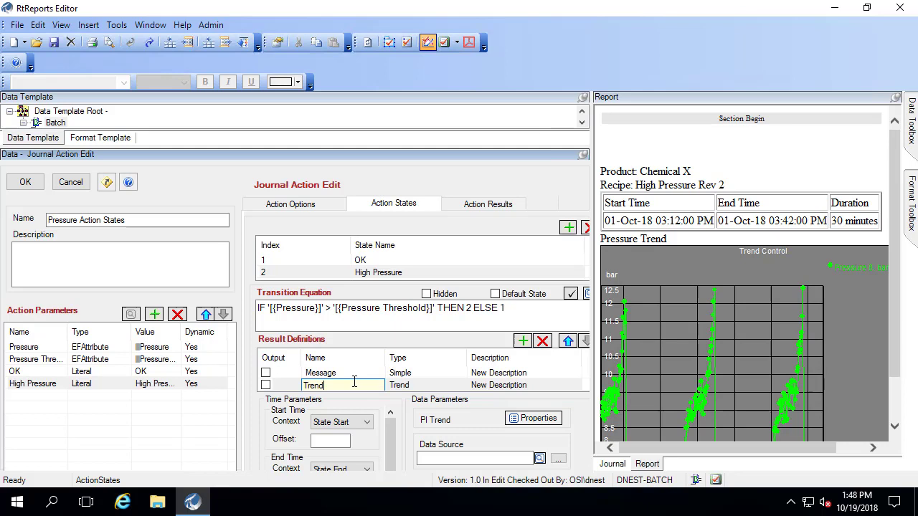
pyautogui.write('Trend')
pyautogui.click(38, 349)
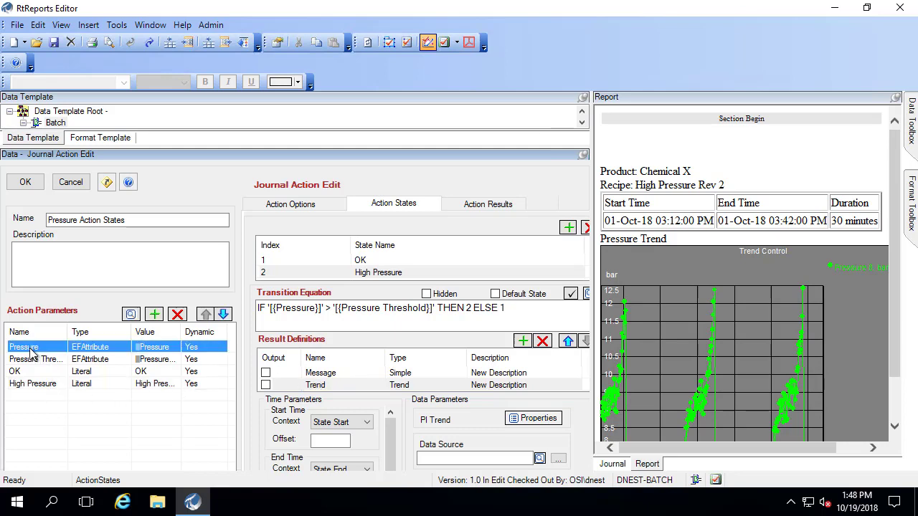
pyautogui.moveTo(41, 351); pyautogui.dragTo(429, 457)
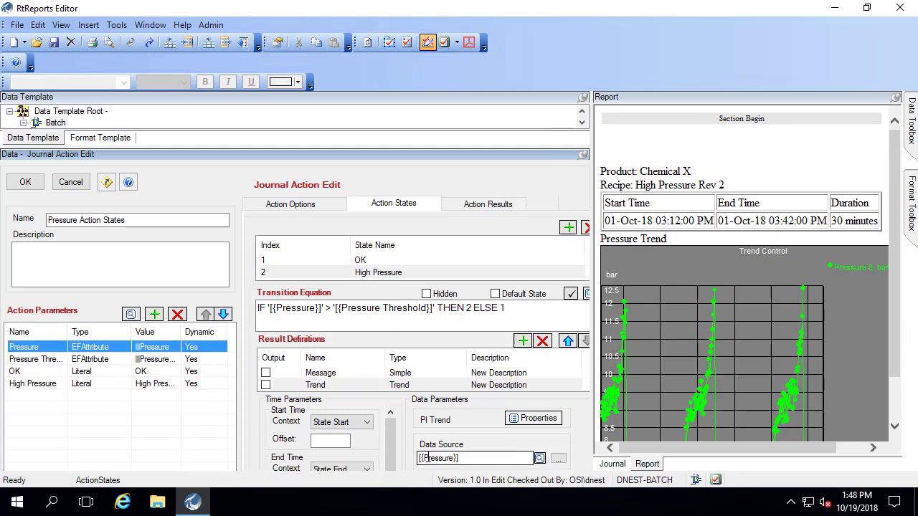
# Add a Summary Value result definition named Maximum to the High Pressure state.
pyautogui.click(522, 341)
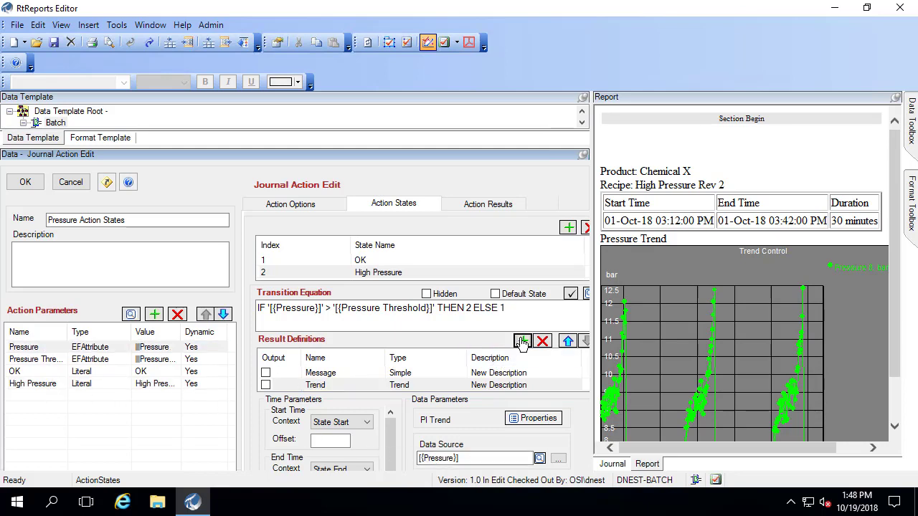
pyautogui.click(588, 390)
pyautogui.click(406, 385)
pyautogui.click(404, 385)
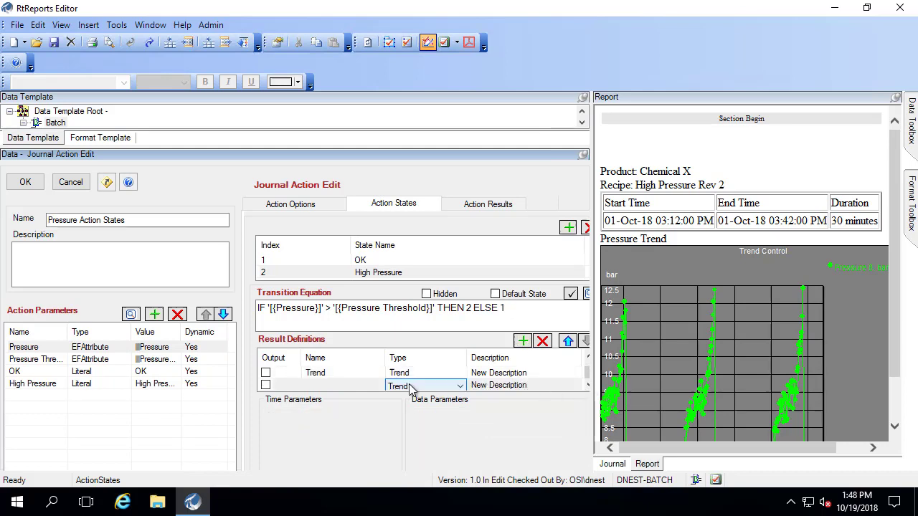
pyautogui.click(461, 386)
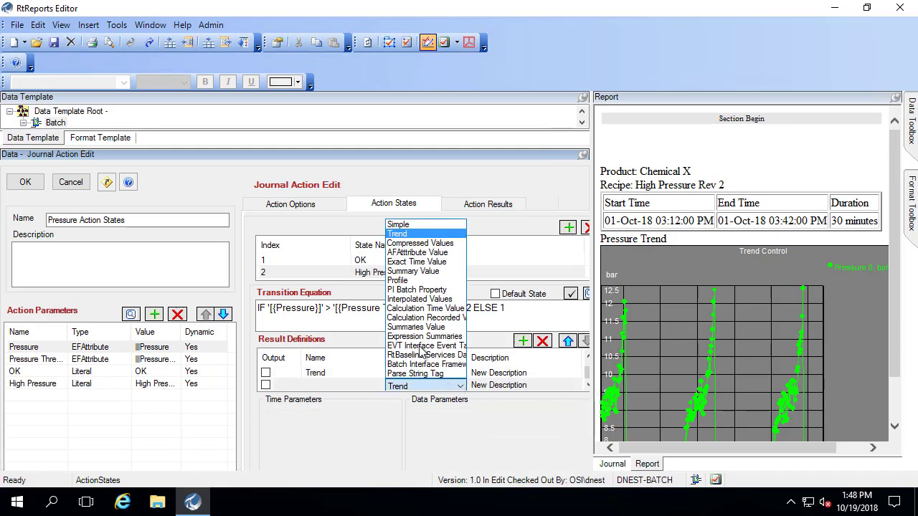
pyautogui.click(418, 271)
pyautogui.click(312, 385)
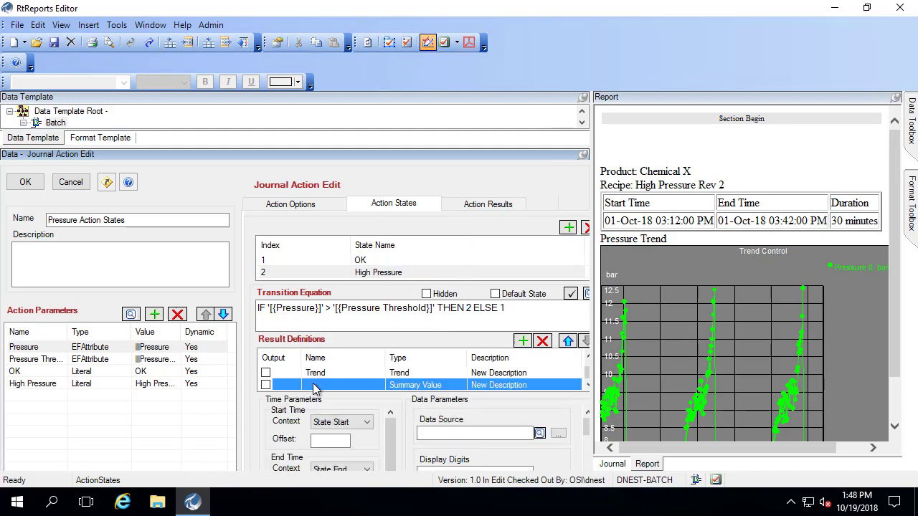
pyautogui.click(312, 384)
pyautogui.write('Me')
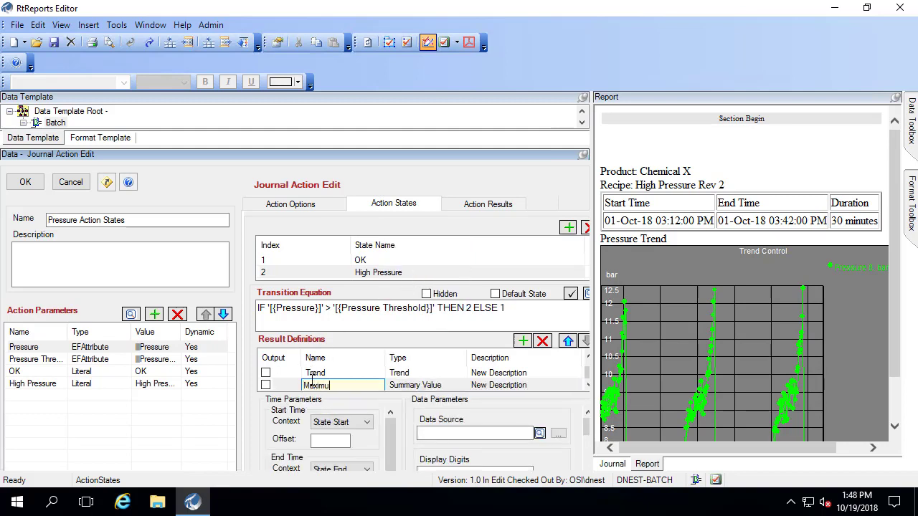
pyautogui.write('ximum')
# Use the Pressure parameter as the Maximum result's data source, set its Maximum option to Yes, and accept the journal action.
pyautogui.moveTo(45, 348); pyautogui.dragTo(434, 443)
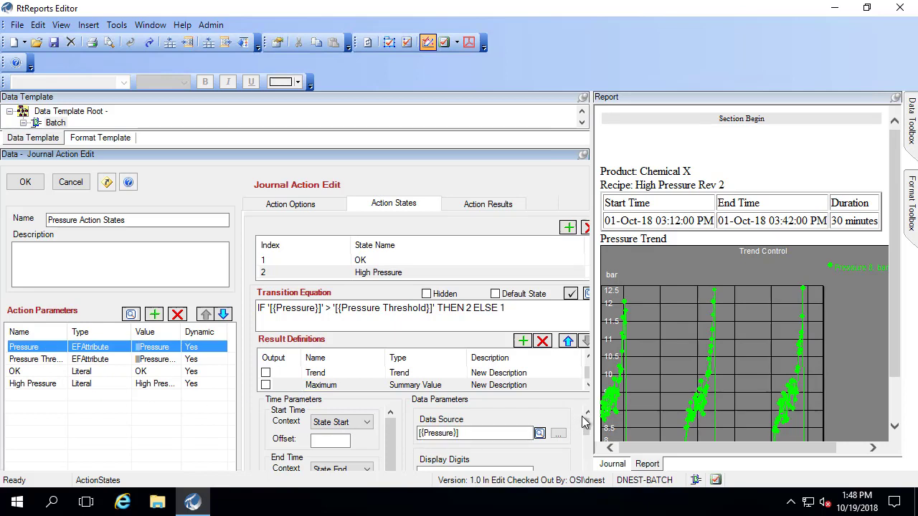
pyautogui.moveTo(585, 430); pyautogui.dragTo(587, 452)
pyautogui.click(492, 437)
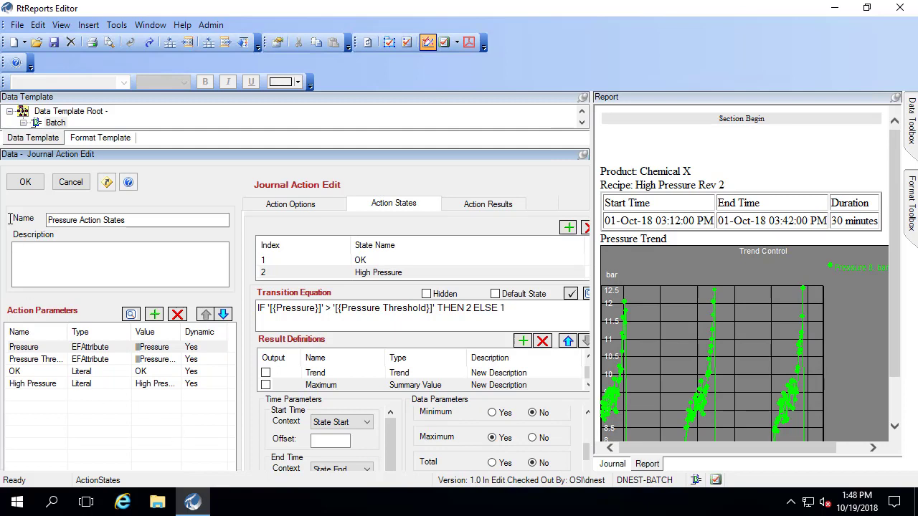
pyautogui.click(26, 183)
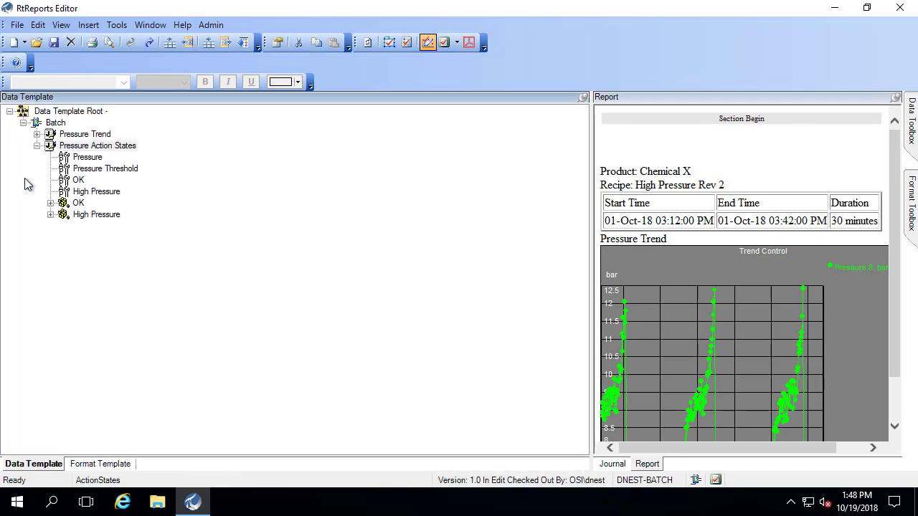
# Regenerate the report and show its journal tree in a widened pane.
pyautogui.click(61, 26)
pyautogui.click(72, 41)
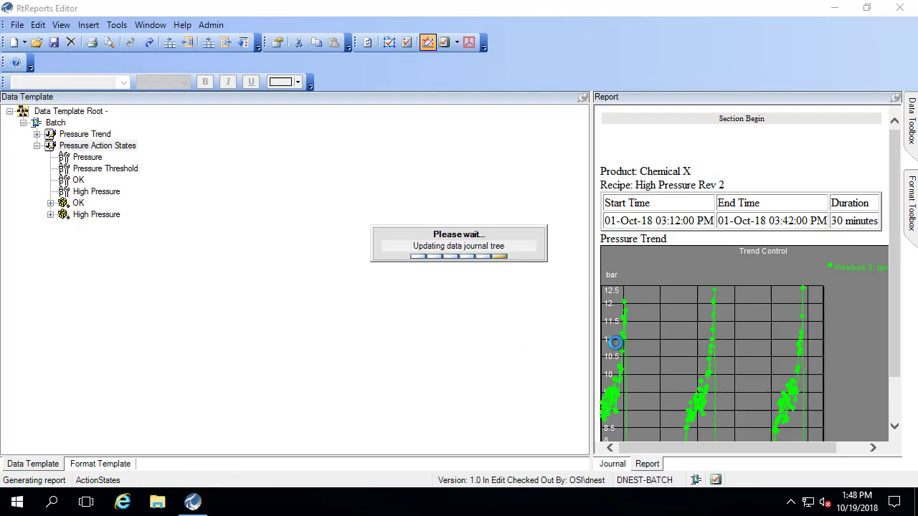
pyautogui.moveTo(590, 334); pyautogui.dragTo(494, 354)
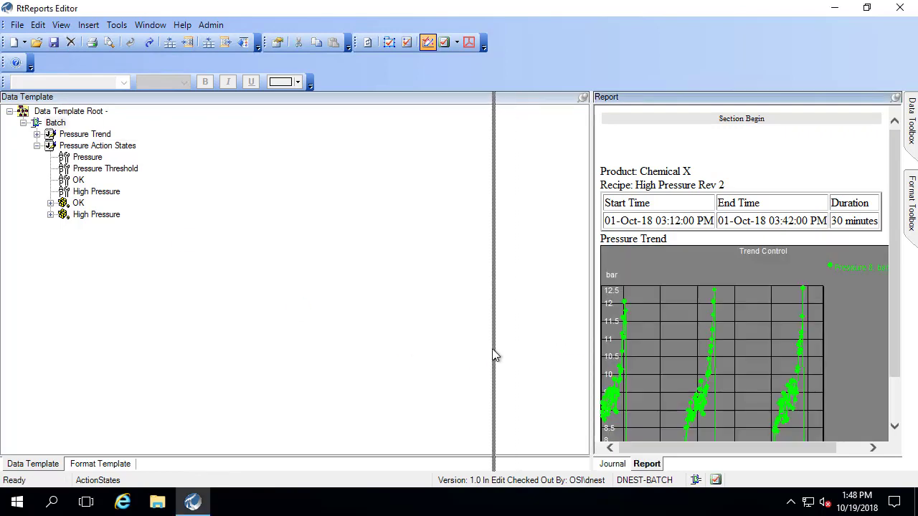
pyautogui.click(515, 465)
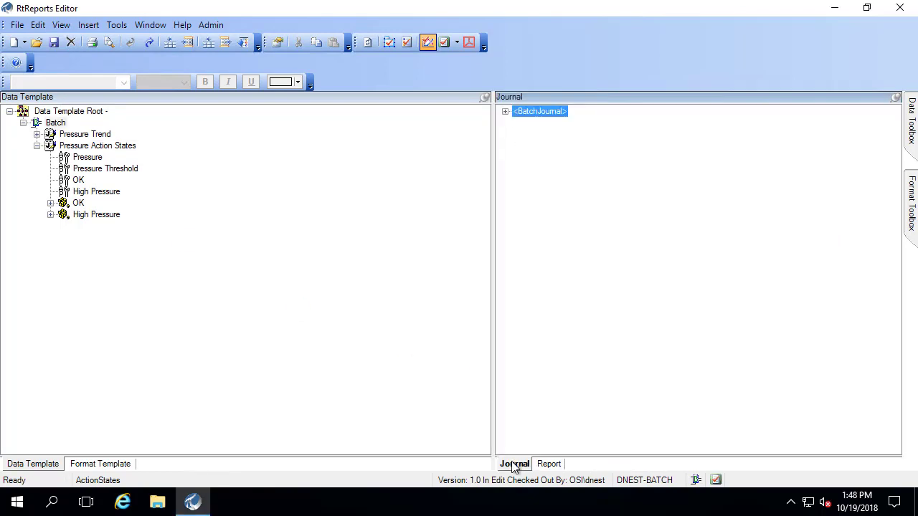
# Expand the batch journal's events and compare the Pressure Trend event with its action in the data template.
pyautogui.click(504, 112)
pyautogui.click(519, 307)
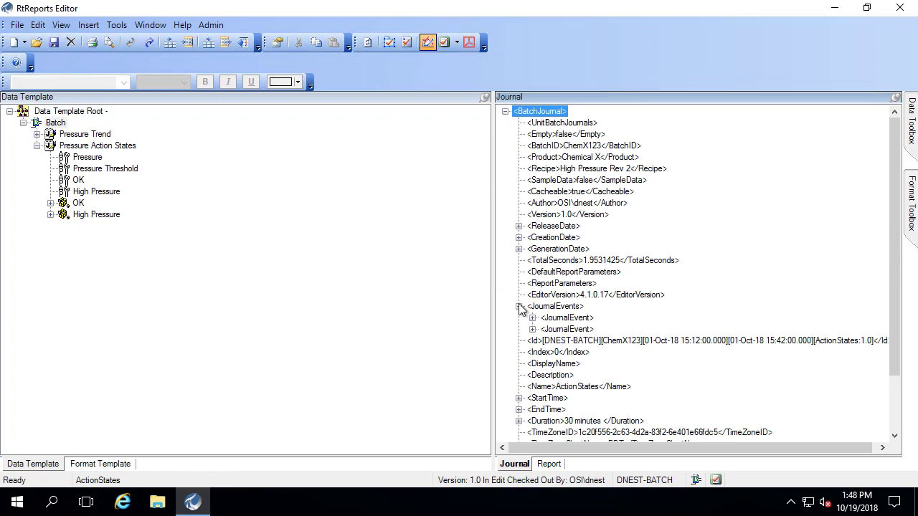
pyautogui.click(532, 318)
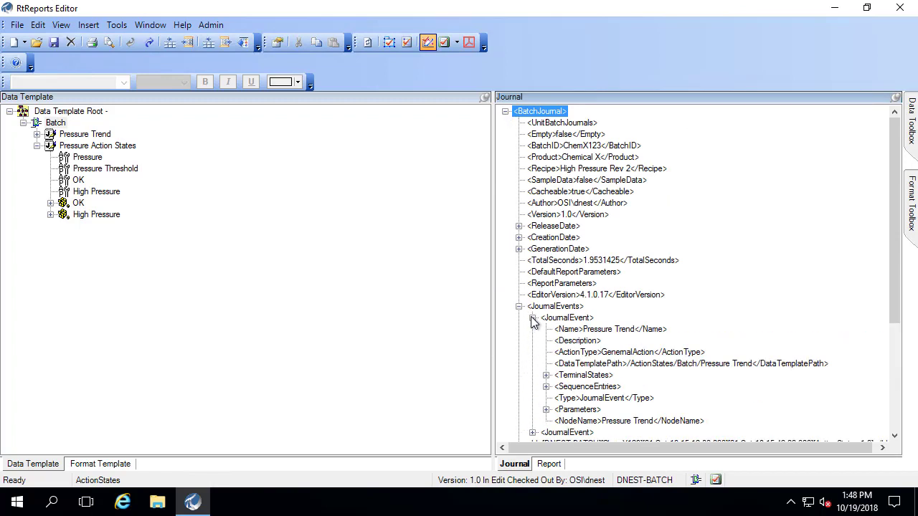
pyautogui.click(600, 332)
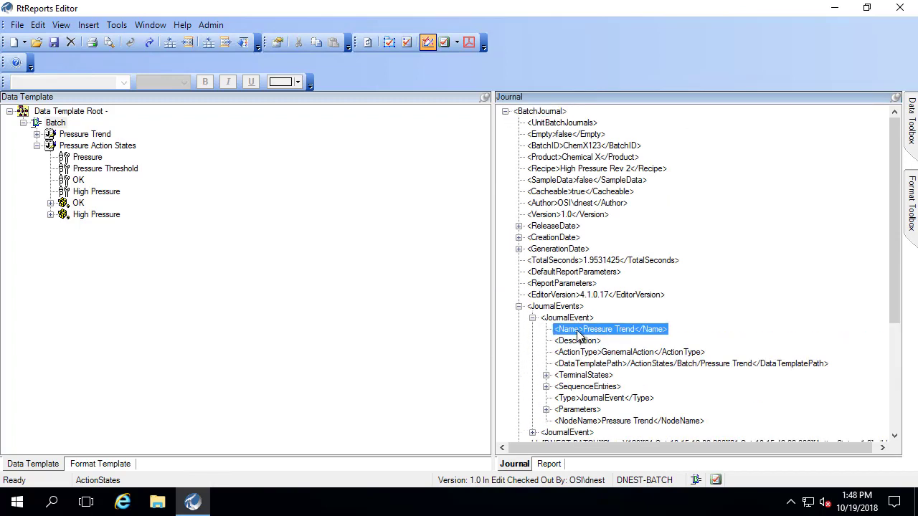
pyautogui.click(85, 135)
pyautogui.click(36, 135)
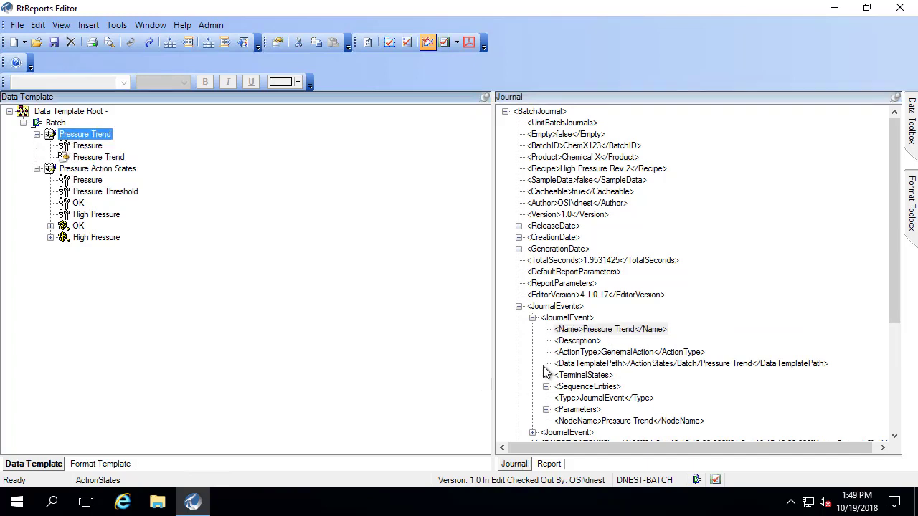
# Expand the second journal event and compare it with the Pressure Action States action in the data template.
pyautogui.click(532, 317)
pyautogui.click(532, 329)
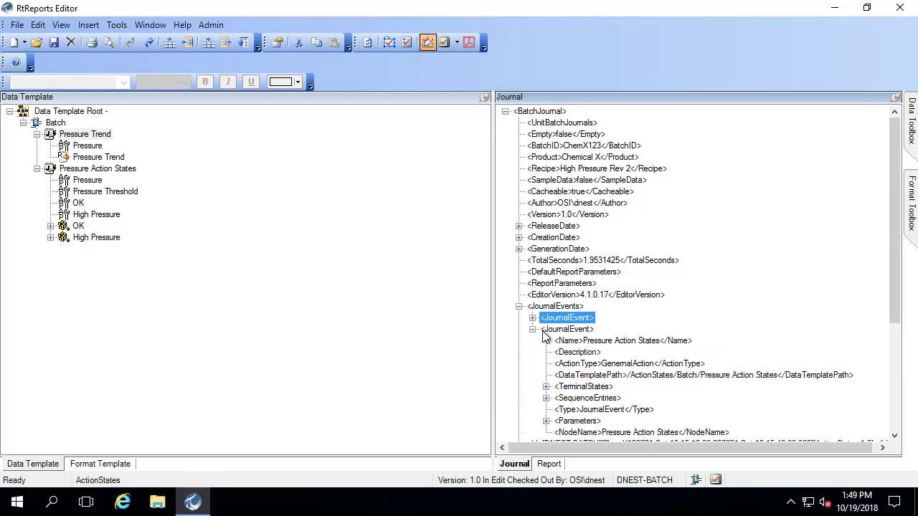
pyautogui.click(603, 342)
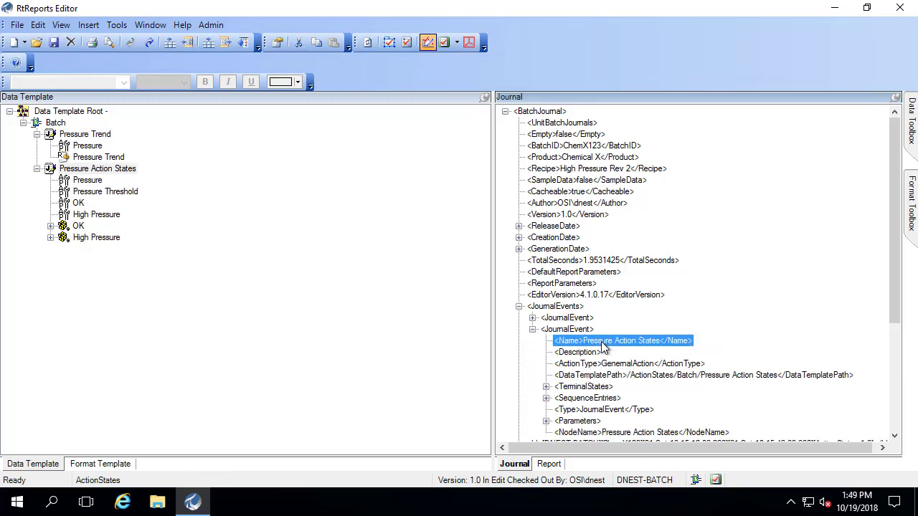
pyautogui.click(75, 170)
pyautogui.moveTo(889, 226); pyautogui.dragTo(902, 308)
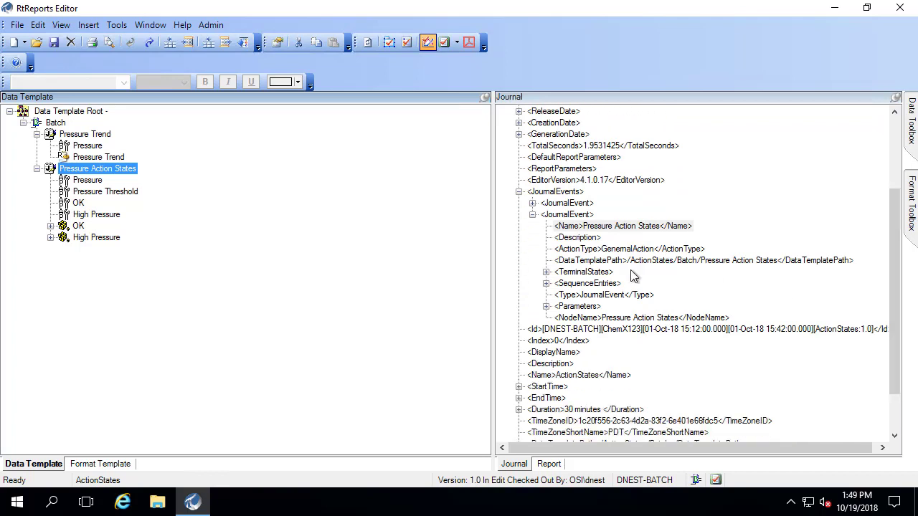
# Examine the state names of both terminal states under the Pressure Action States journal event.
pyautogui.click(603, 272)
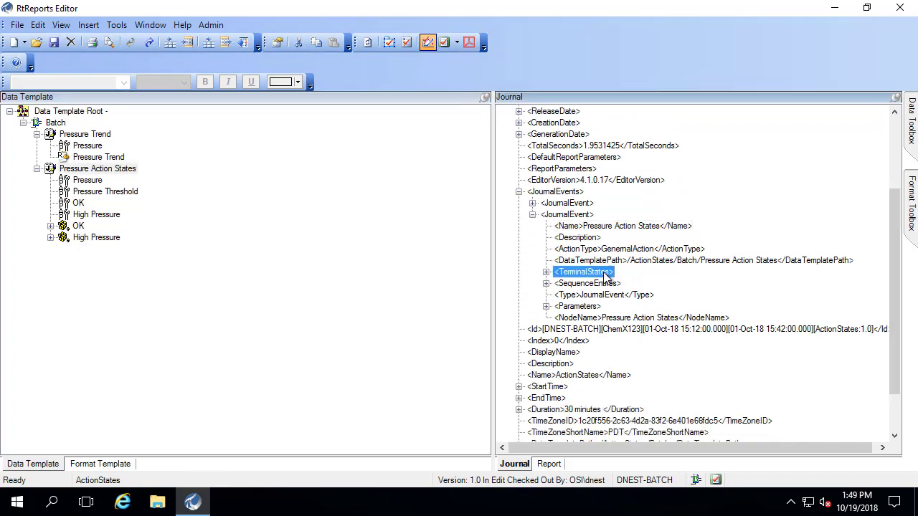
pyautogui.click(545, 271)
pyautogui.click(559, 284)
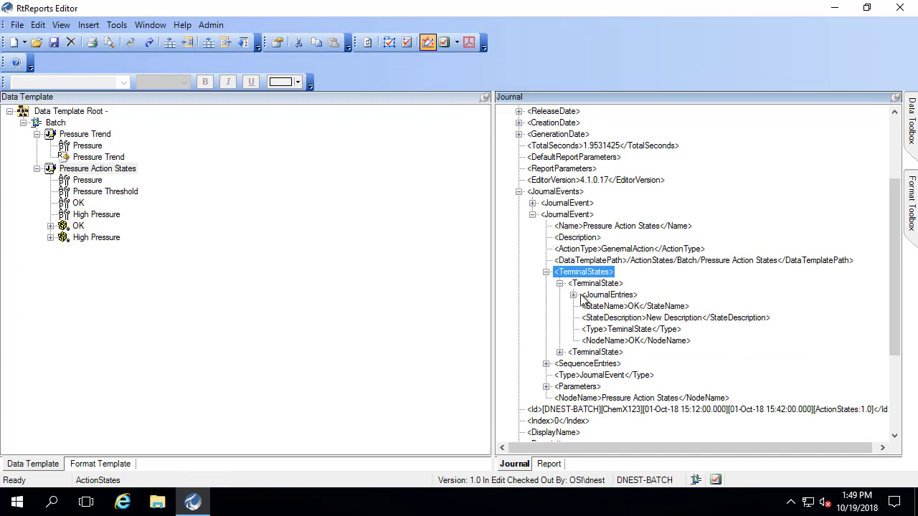
pyautogui.click(634, 308)
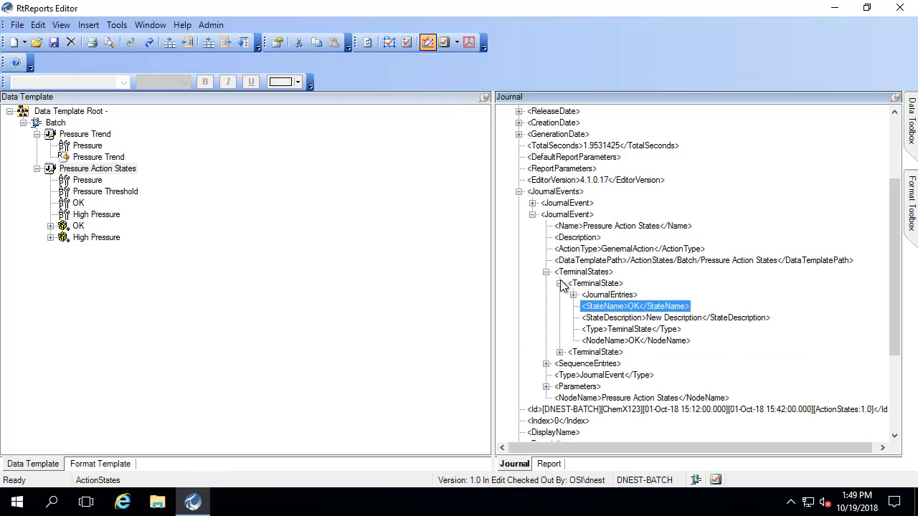
pyautogui.click(560, 283)
pyautogui.click(559, 295)
pyautogui.click(652, 319)
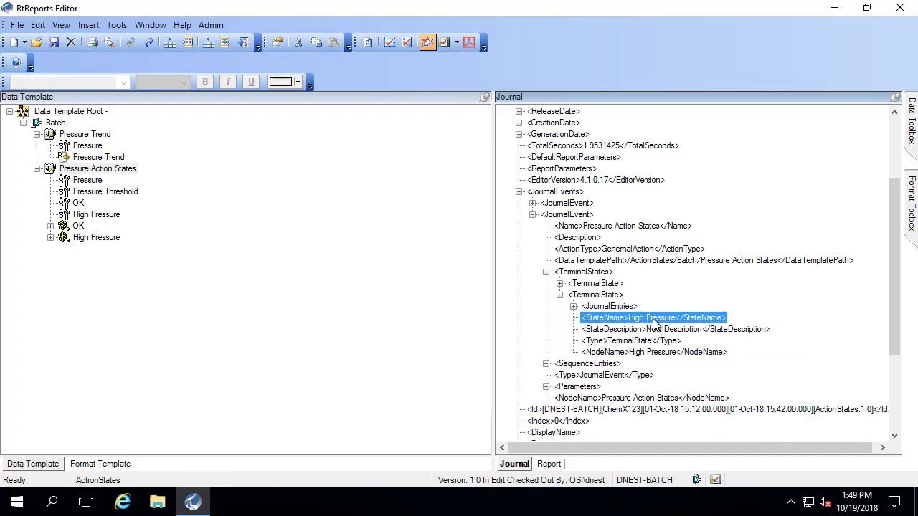
pyautogui.click(559, 294)
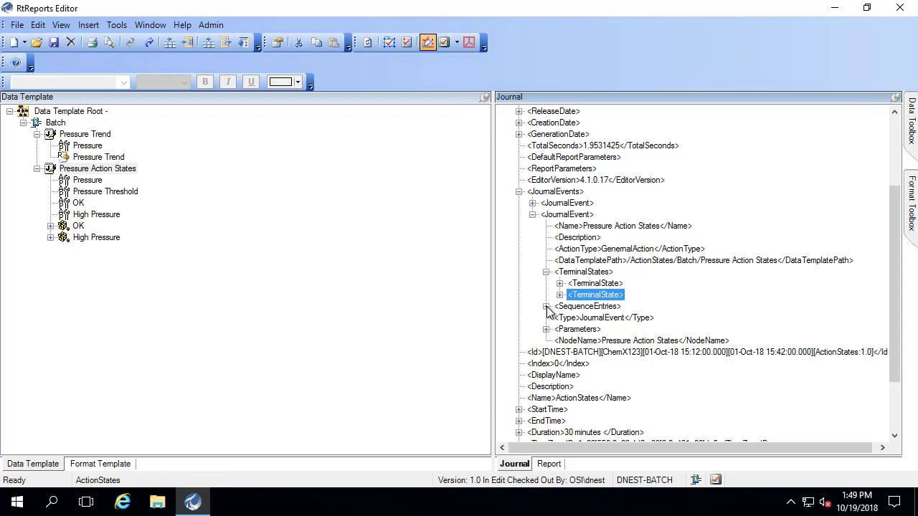
# Inspect the Message result value of the first journal entry under the event's sequence entries.
pyautogui.click(546, 306)
pyautogui.click(560, 319)
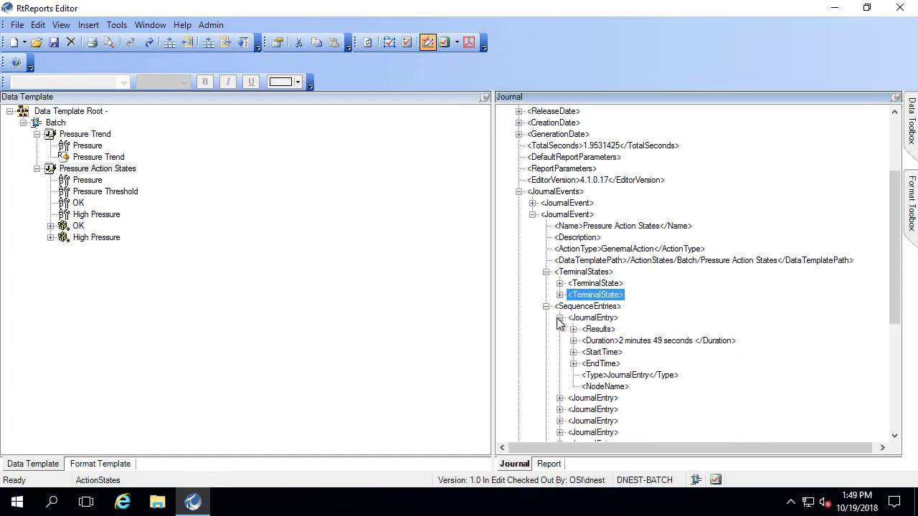
pyautogui.click(573, 329)
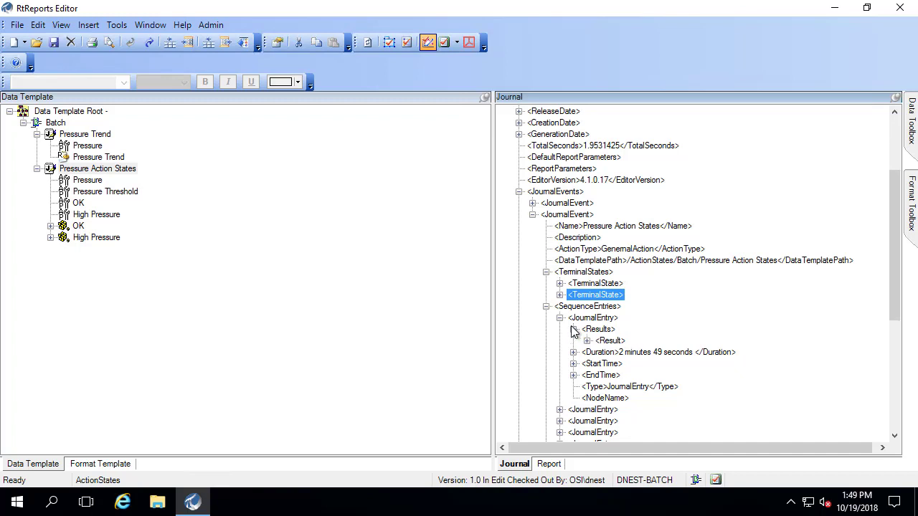
pyautogui.click(587, 341)
pyautogui.click(641, 364)
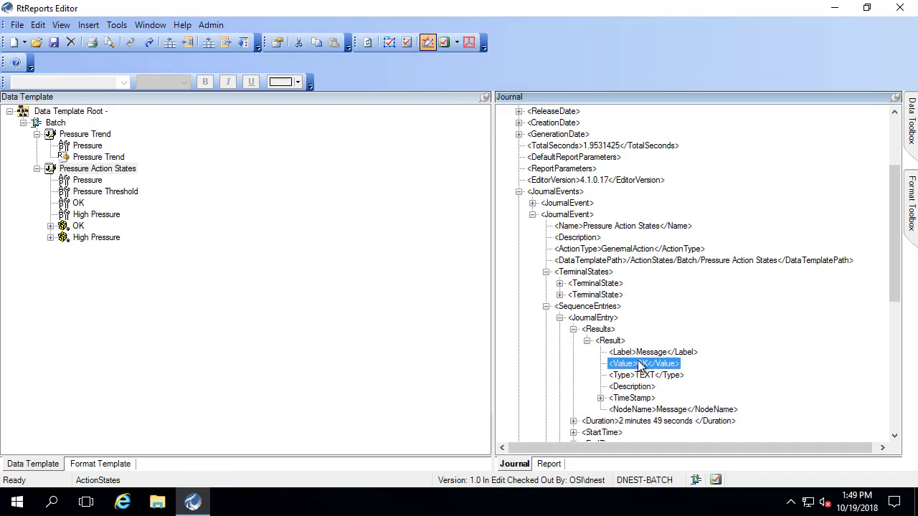
pyautogui.click(573, 329)
pyautogui.click(560, 317)
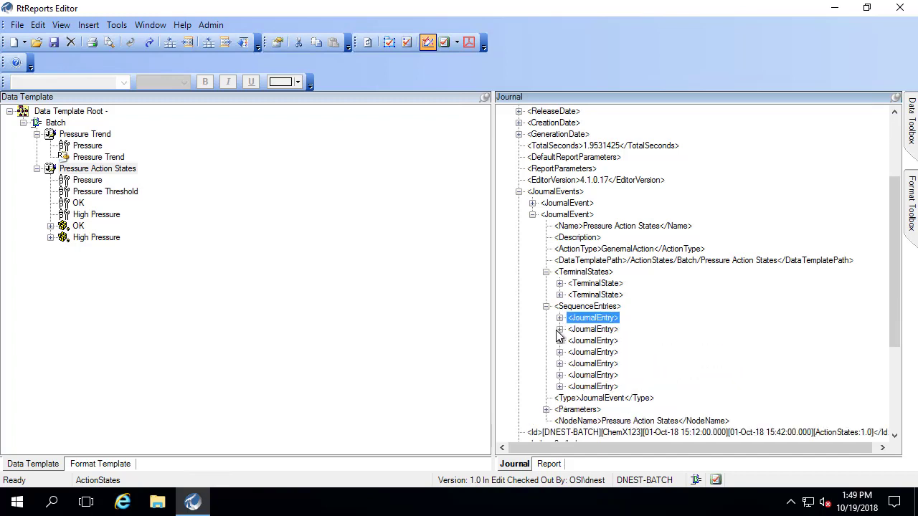
# Inspect the results listed under the second journal entry of the Pressure Action States event.
pyautogui.click(560, 330)
pyautogui.click(573, 341)
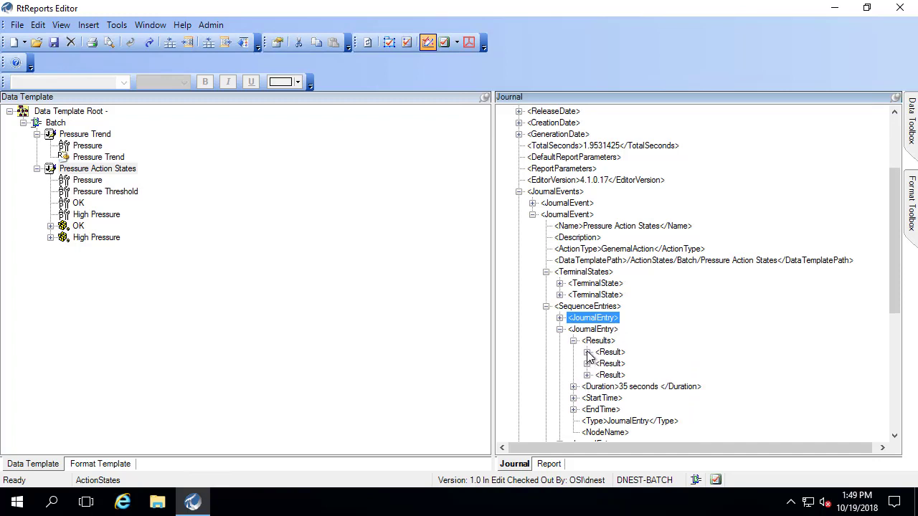
pyautogui.click(586, 352)
pyautogui.click(587, 352)
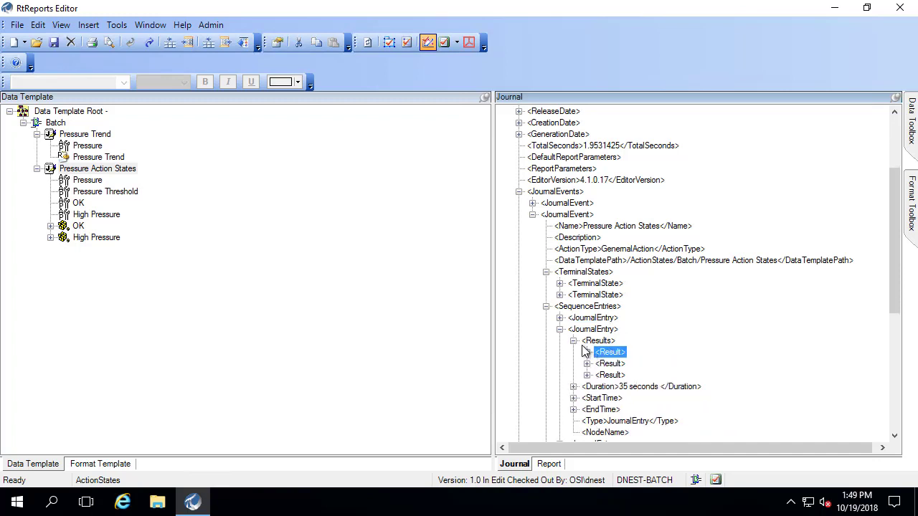
pyautogui.click(573, 340)
pyautogui.click(561, 329)
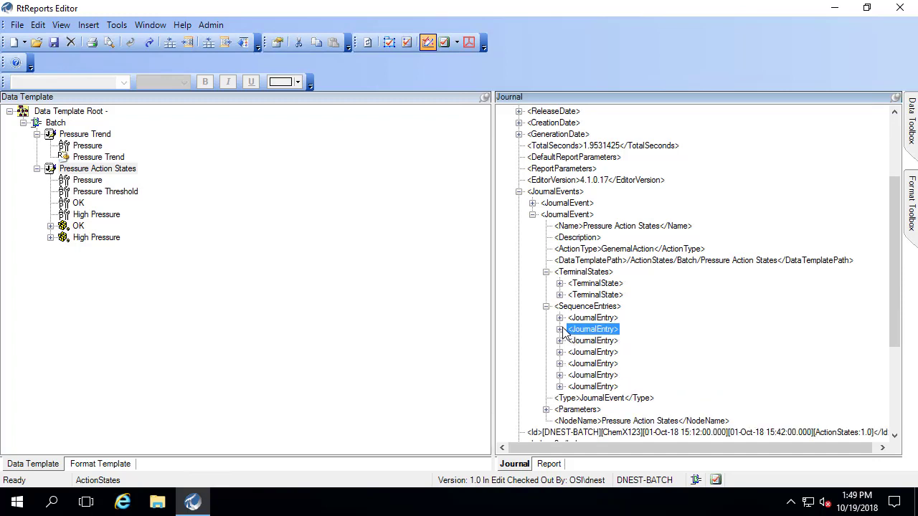
pyautogui.moveTo(549, 313)
pyautogui.mouseDown()
pyautogui.moveTo(602, 378)
pyautogui.moveTo(628, 393)
pyautogui.mouseUp()
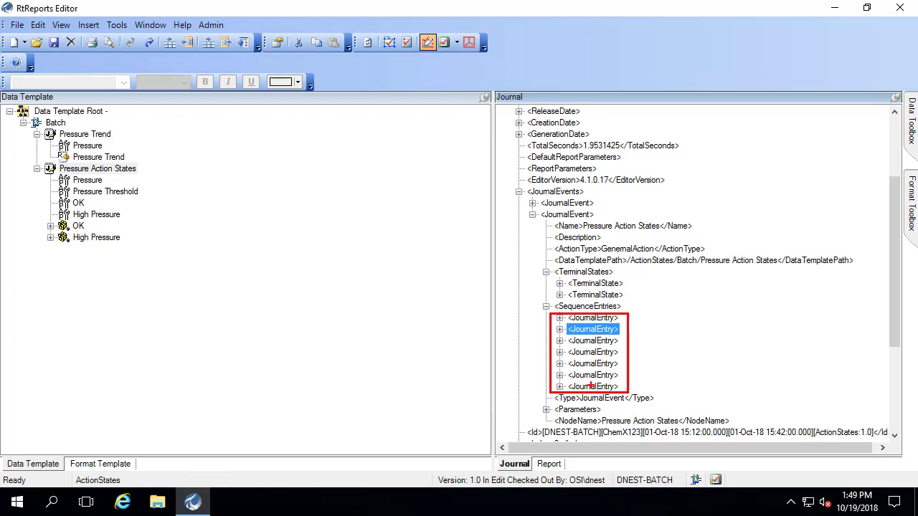
pyautogui.press('Escape')
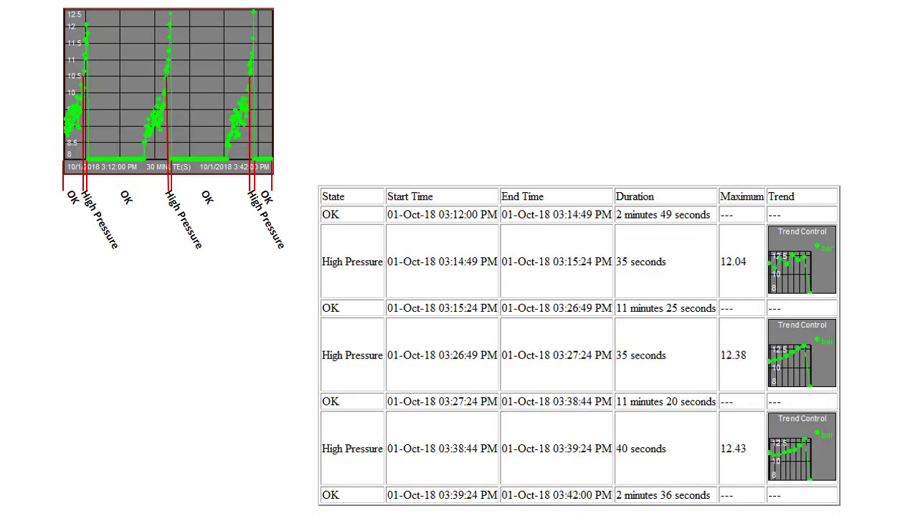
pyautogui.moveTo(310, 174)
pyautogui.mouseDown()
pyautogui.moveTo(328, 211)
pyautogui.moveTo(710, 454)
pyautogui.moveTo(856, 512)
pyautogui.mouseUp()
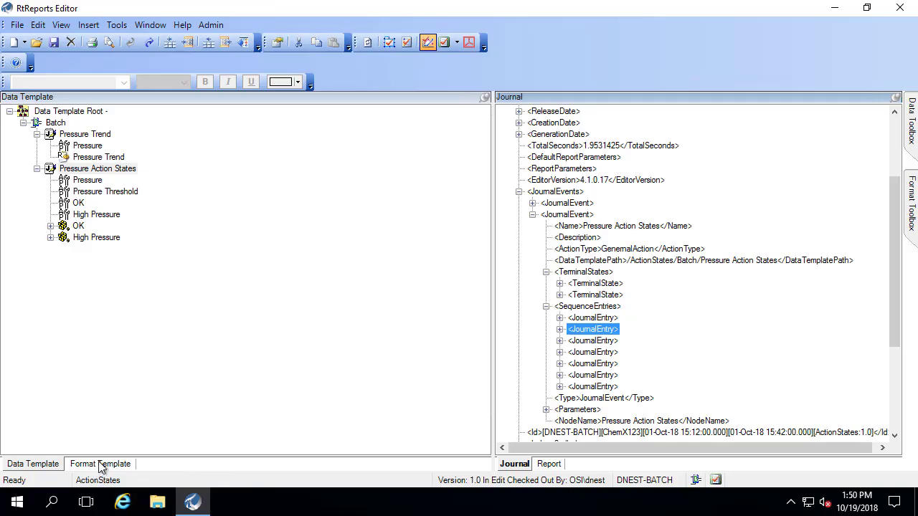
# Insert a table with 2 rows and 6 columns into the Entry node of the format template.
pyautogui.click(98, 461)
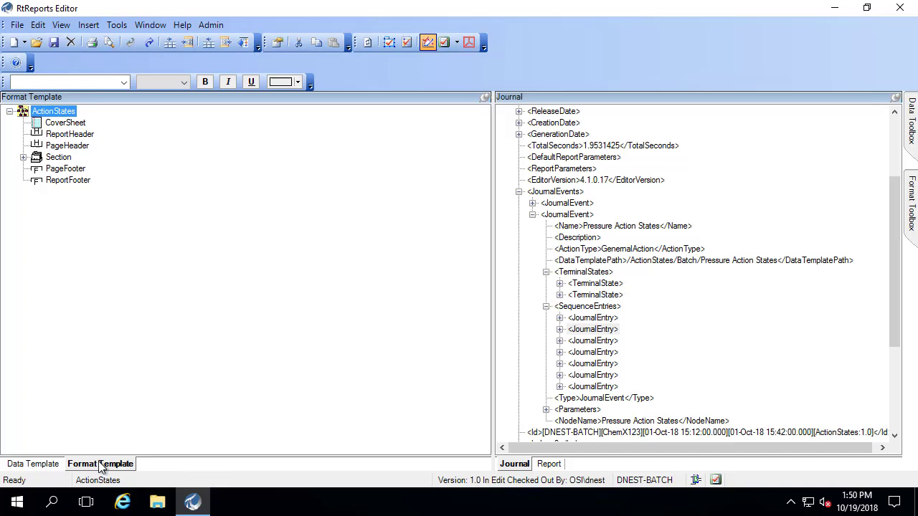
pyautogui.doubleClick(25, 160)
pyautogui.doubleClick(36, 181)
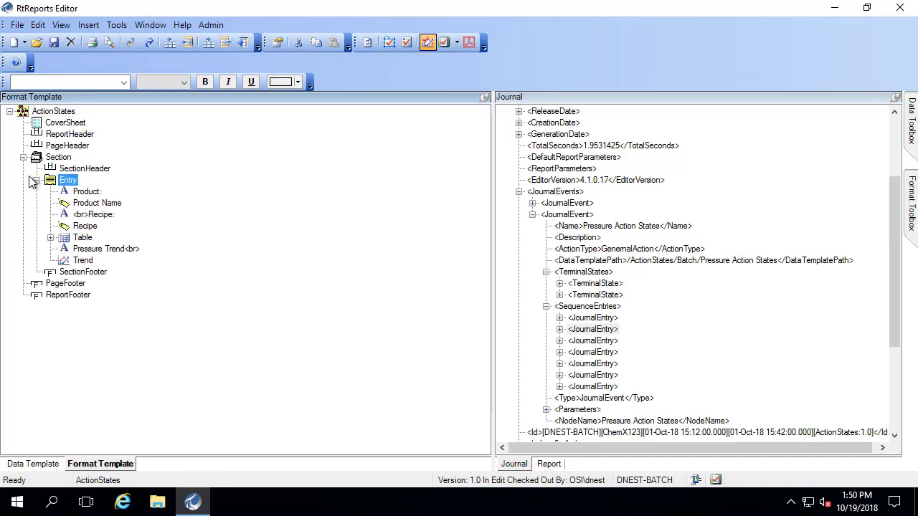
pyautogui.click(83, 261)
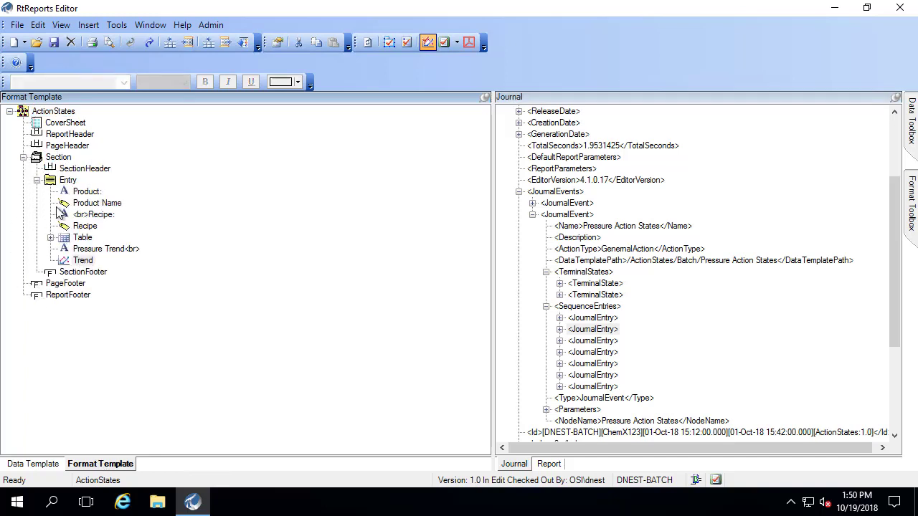
pyautogui.click(67, 181)
pyautogui.rightClick(67, 181)
pyautogui.moveTo(50, 316)
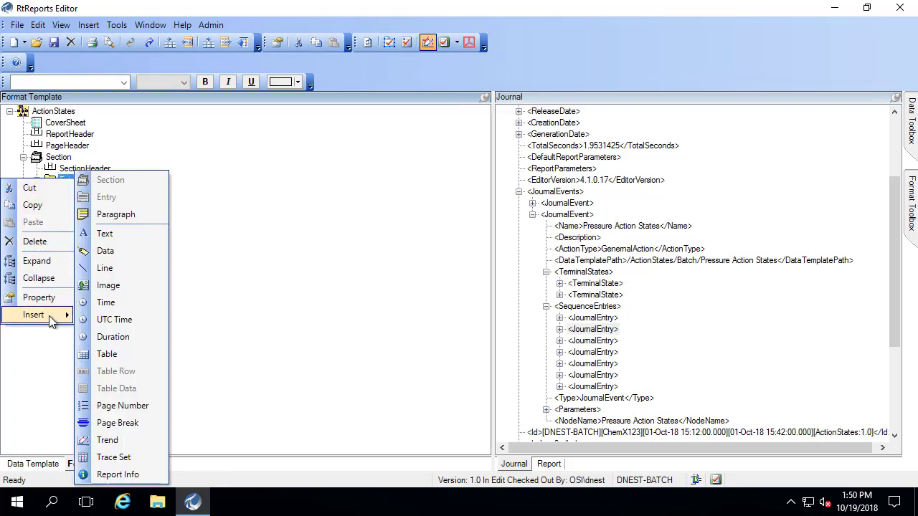
pyautogui.click(109, 353)
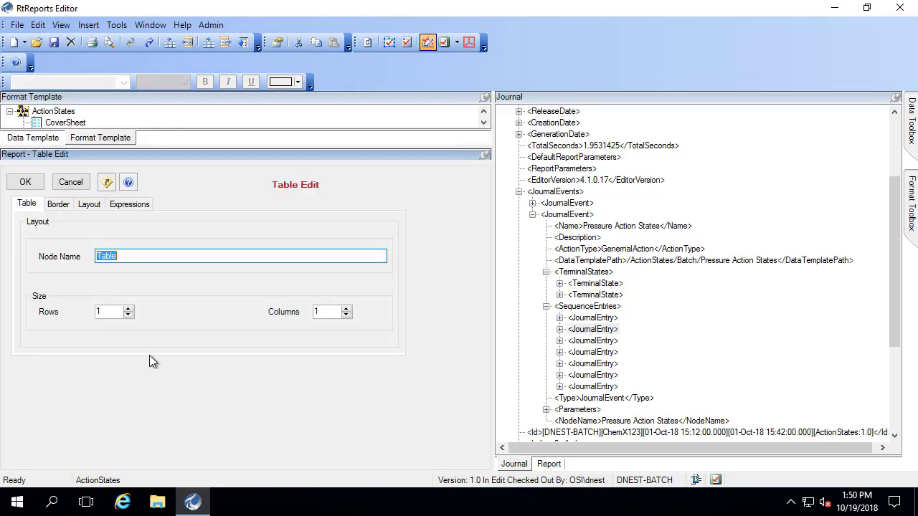
pyautogui.click(128, 309)
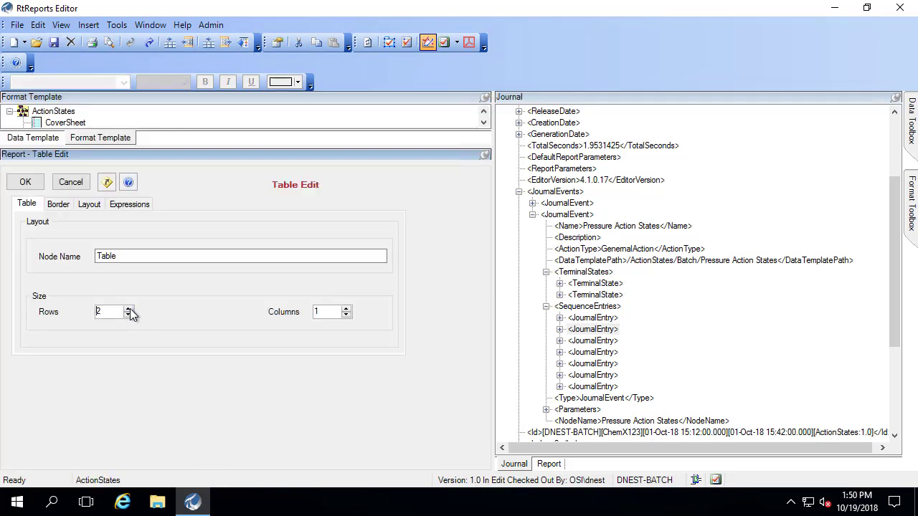
pyautogui.click(349, 309)
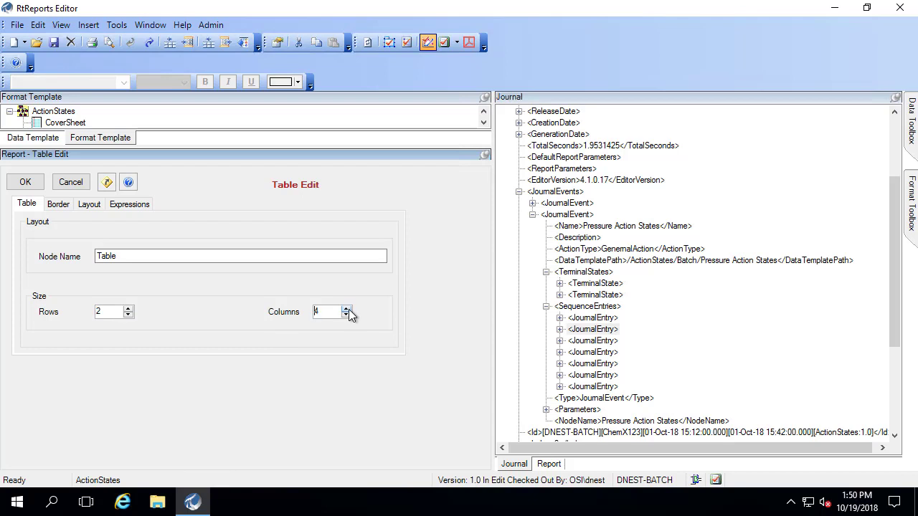
pyautogui.click(27, 181)
# Add the header text "State" to the first cell of the new table's first row.
pyautogui.click(64, 295)
pyautogui.click(64, 295)
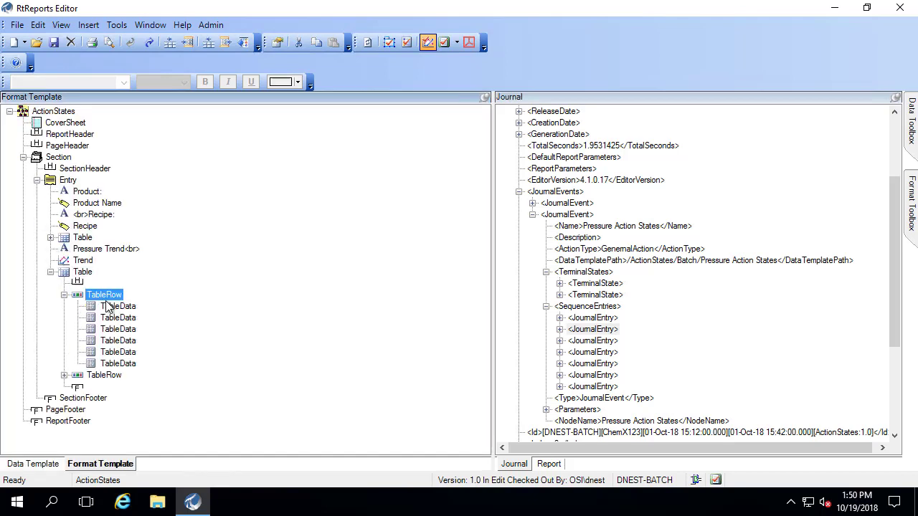
pyautogui.rightClick(104, 306)
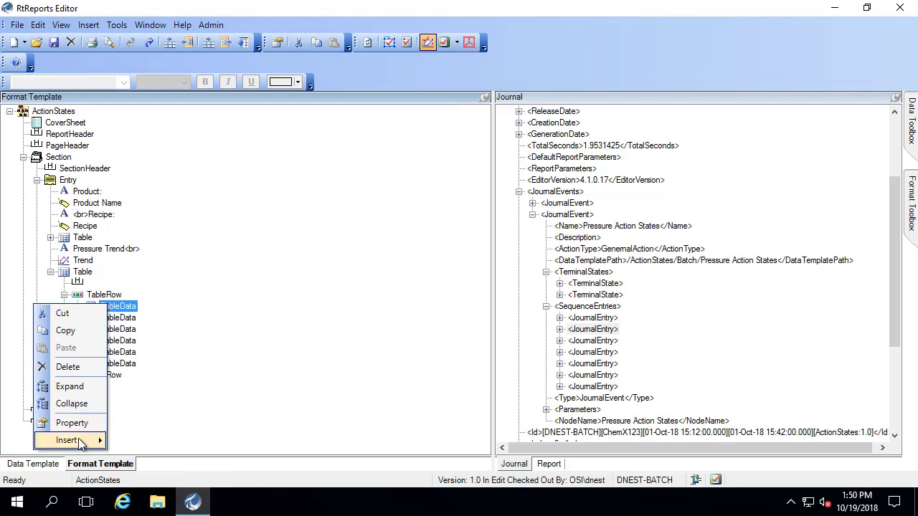
pyautogui.moveTo(83, 441)
pyautogui.click(140, 236)
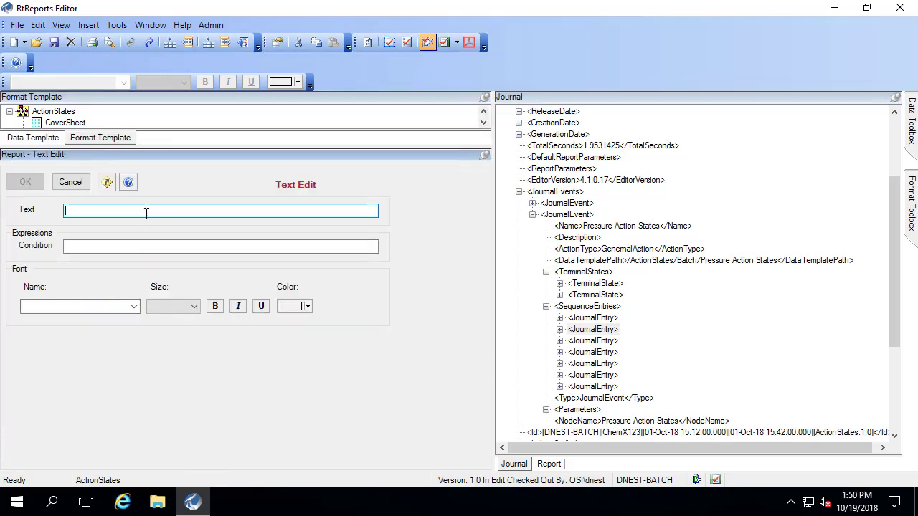
pyautogui.write('S')
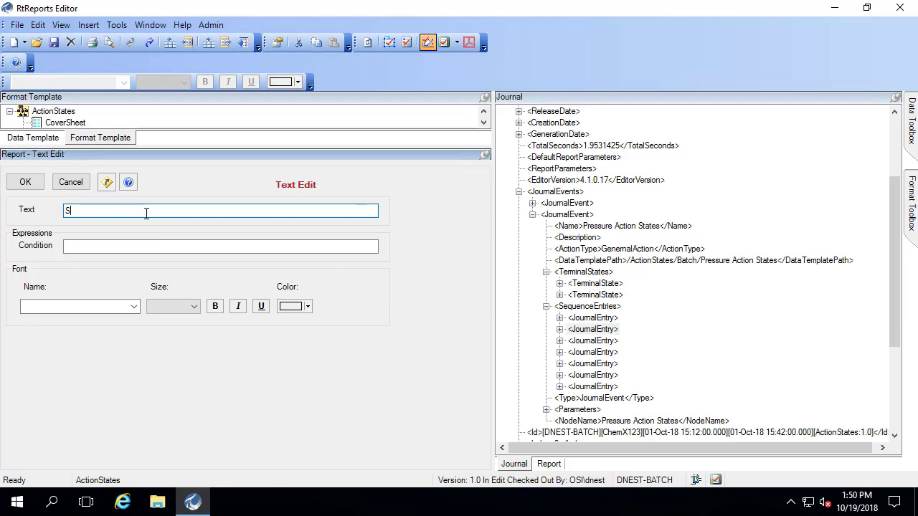
pyautogui.write('ttate')
pyautogui.click(25, 182)
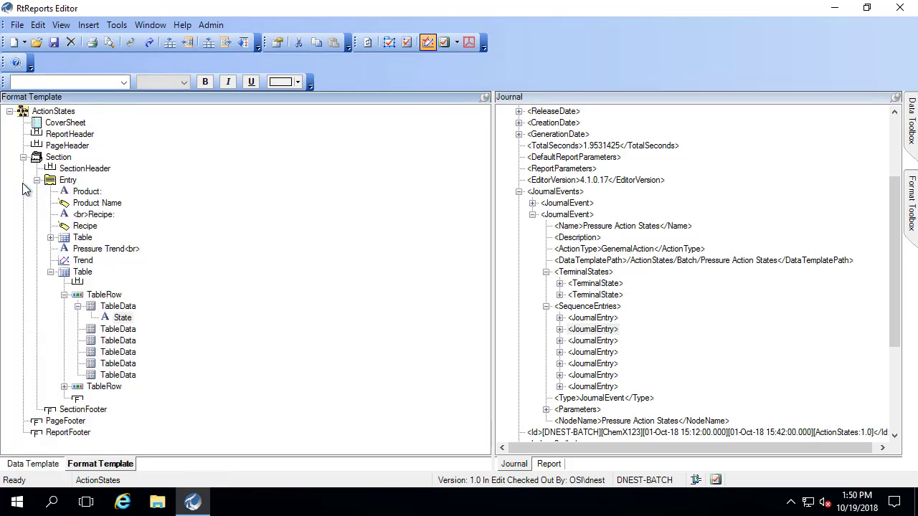
# Add the header text "Start Time" to the second cell of the new table's first row.
pyautogui.rightClick(117, 331)
pyautogui.moveTo(85, 468)
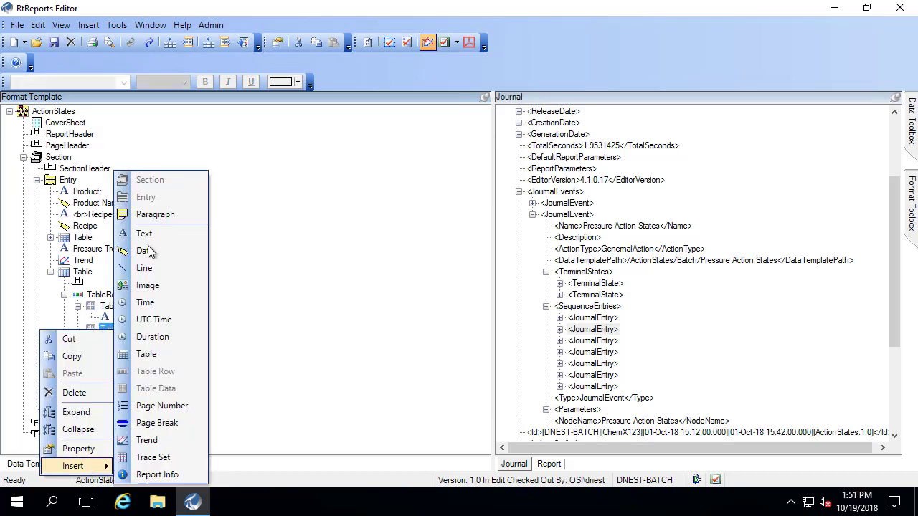
pyautogui.click(149, 233)
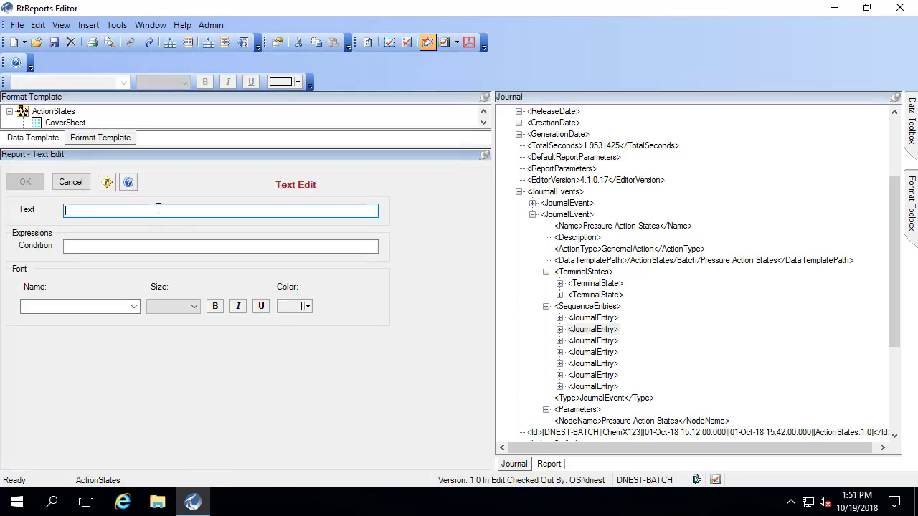
pyautogui.write('Start Time')
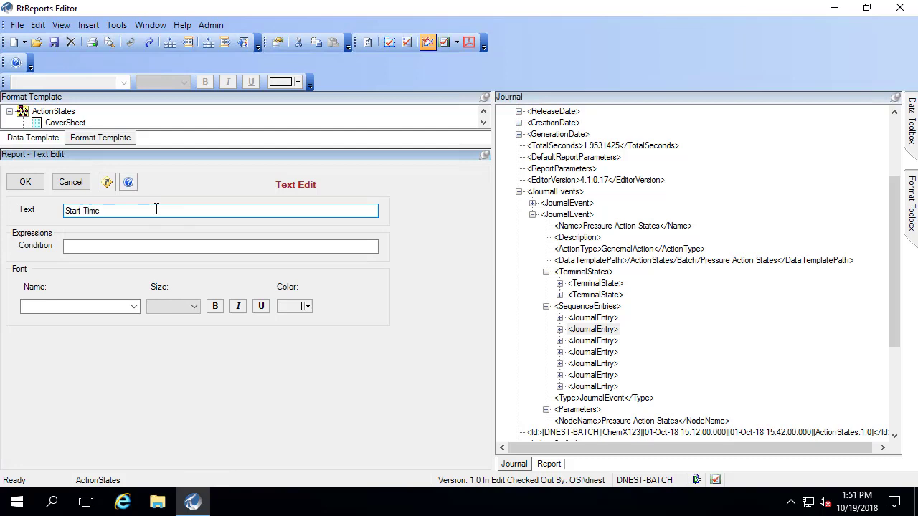
pyautogui.click(25, 182)
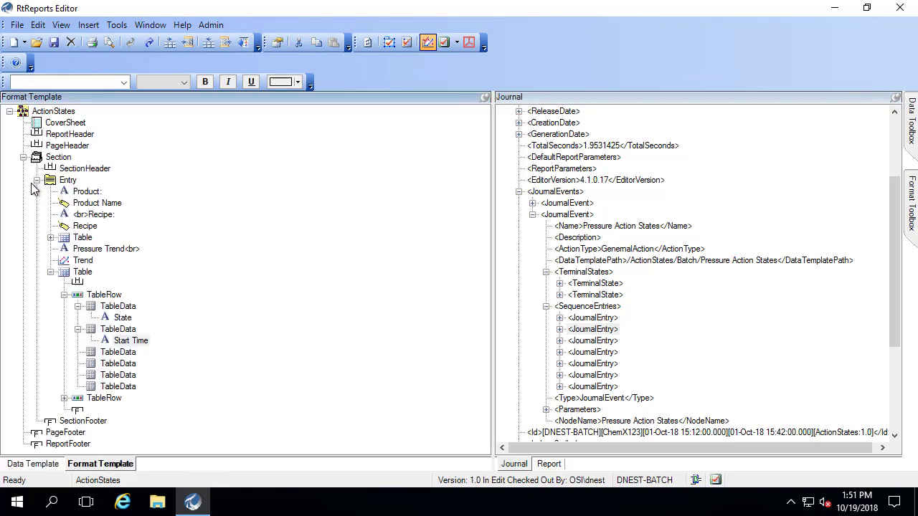
# Add the header text "End Time" to the third cell of the new table's first row.
pyautogui.rightClick(111, 352)
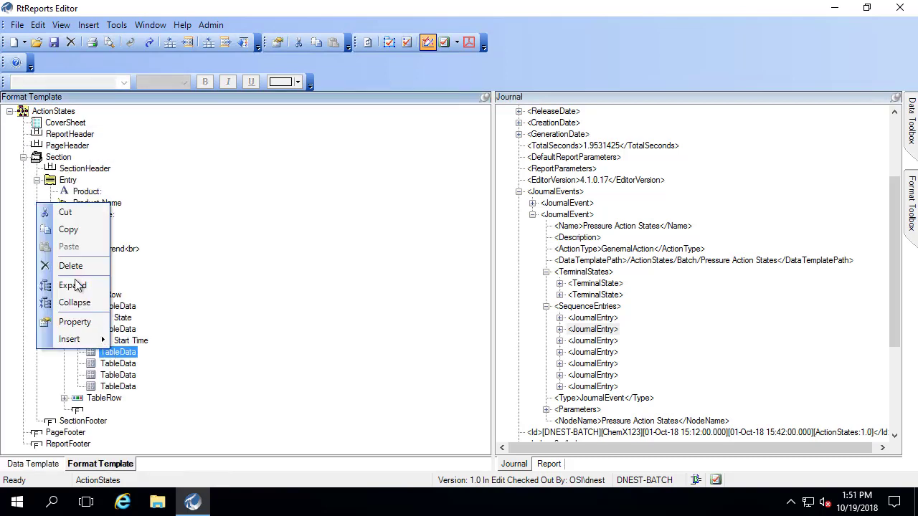
pyautogui.moveTo(84, 342)
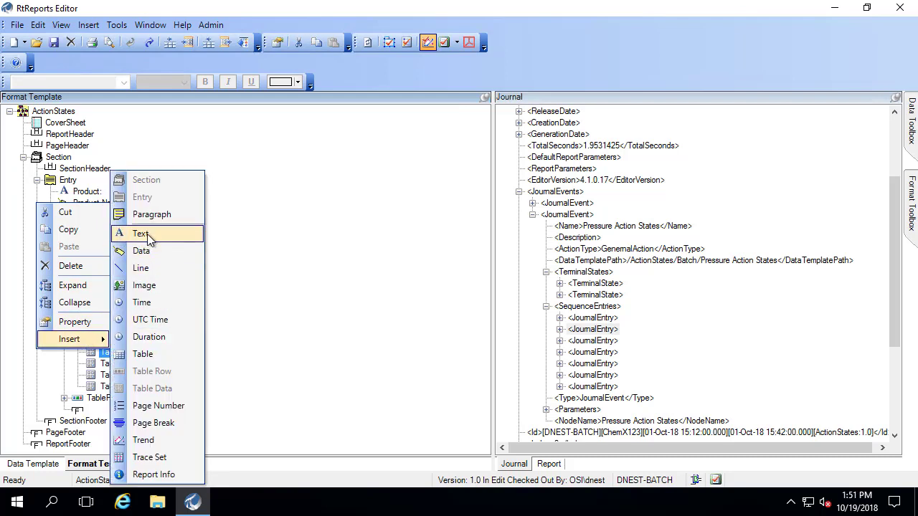
pyautogui.click(147, 233)
pyautogui.write('End Time')
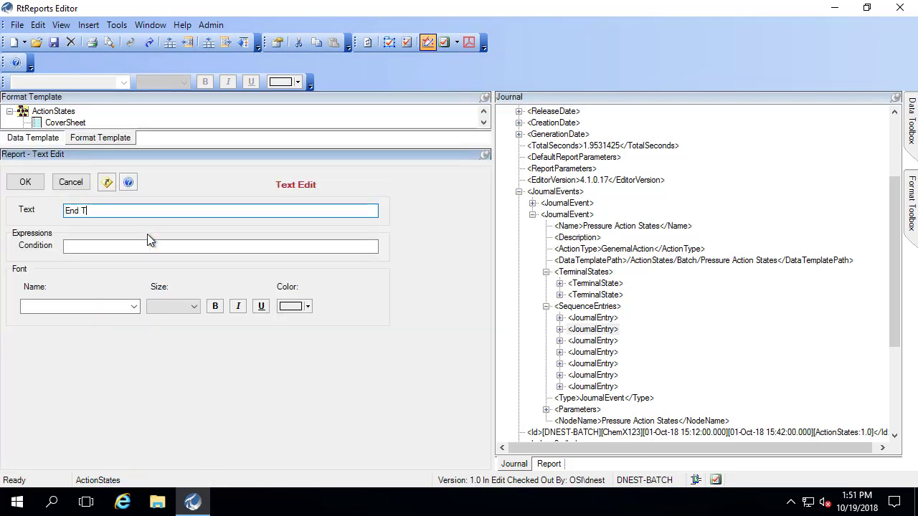
pyautogui.click(26, 184)
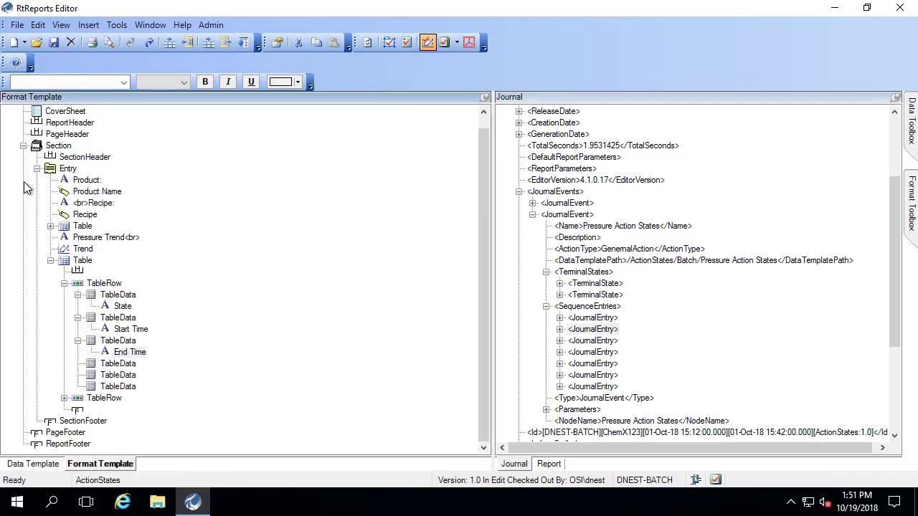
# Add the header text "Duration" to the fourth cell of the new table's first row.
pyautogui.rightClick(115, 366)
pyautogui.moveTo(96, 352)
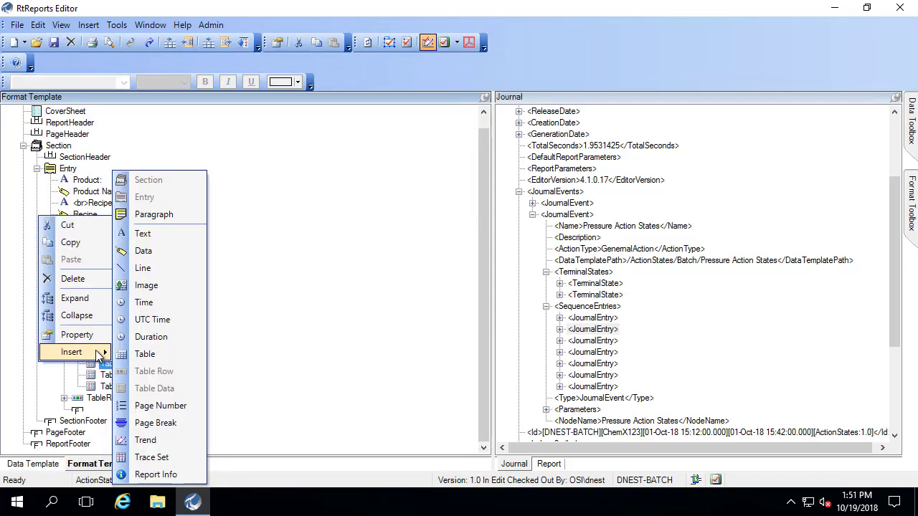
pyautogui.click(155, 234)
pyautogui.write('Duration')
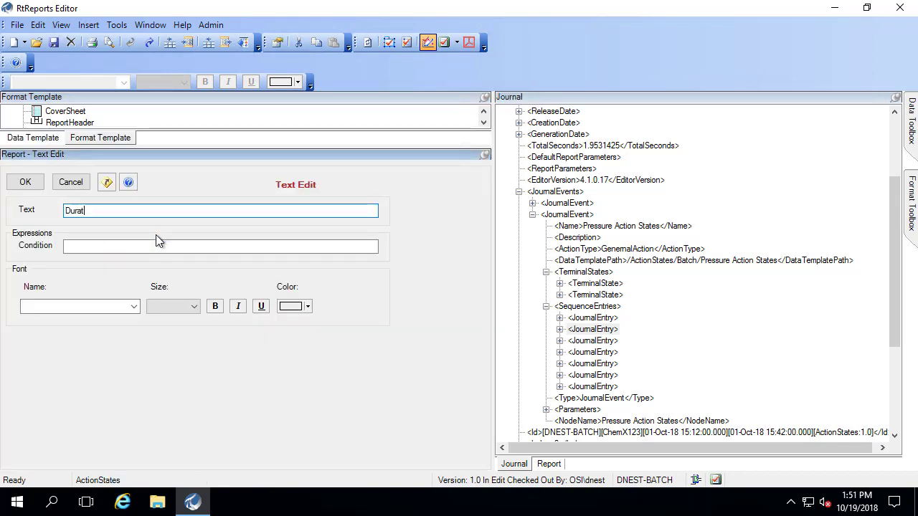
pyautogui.click(25, 183)
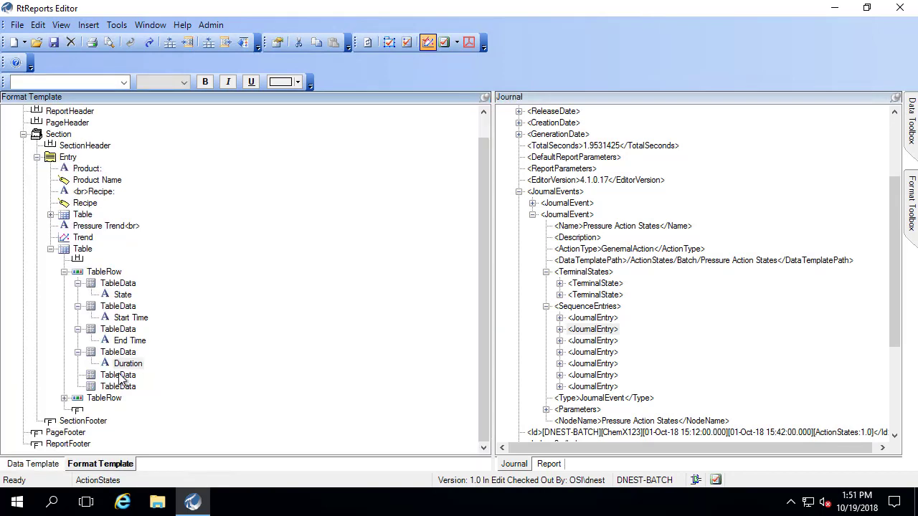
# Add the header text "Maximum Pressure" to the fifth cell of the new table's first row.
pyautogui.rightClick(123, 379)
pyautogui.moveTo(87, 366)
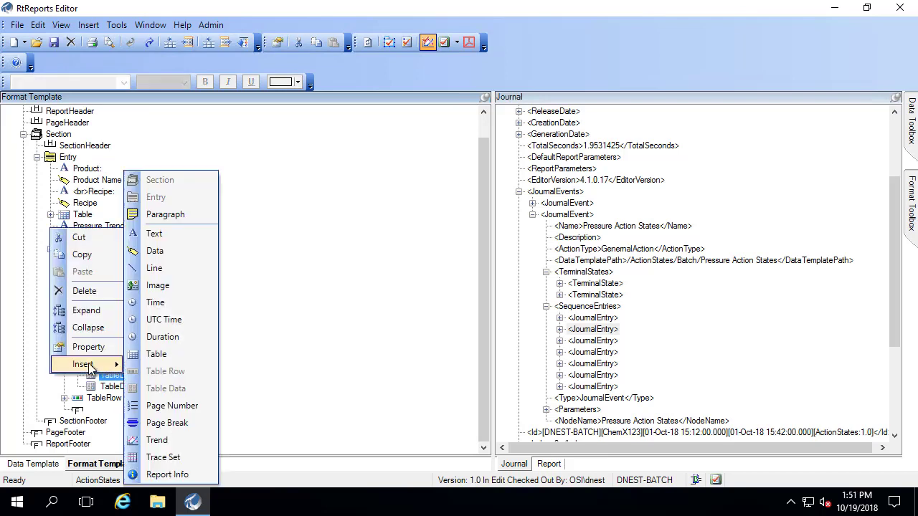
pyautogui.click(171, 231)
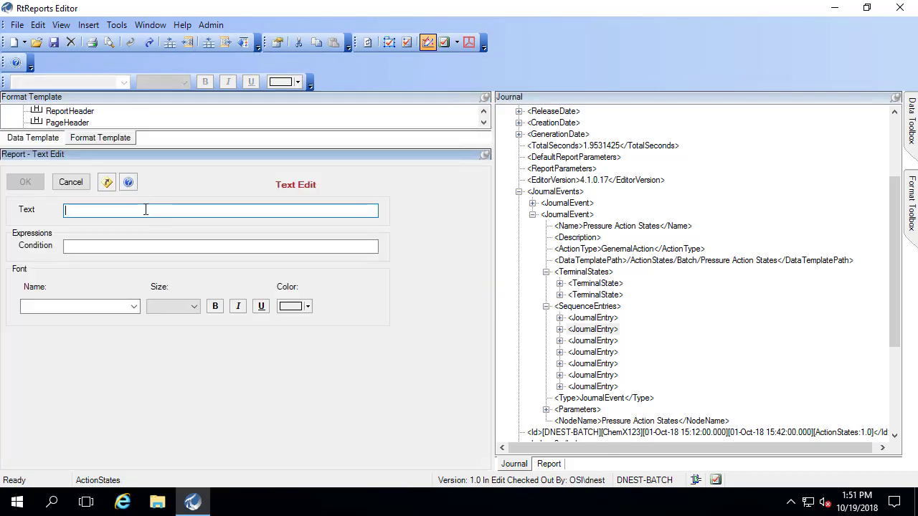
pyautogui.write('Maximum Pressure')
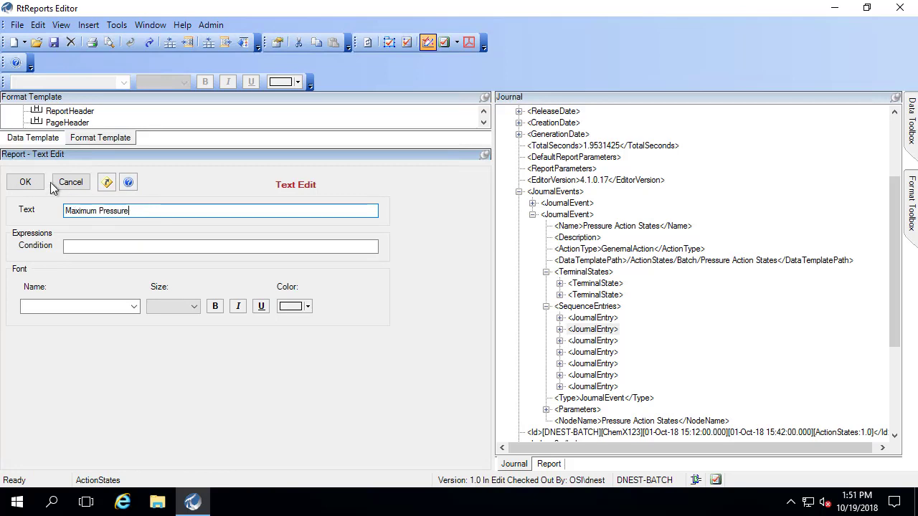
pyautogui.click(25, 182)
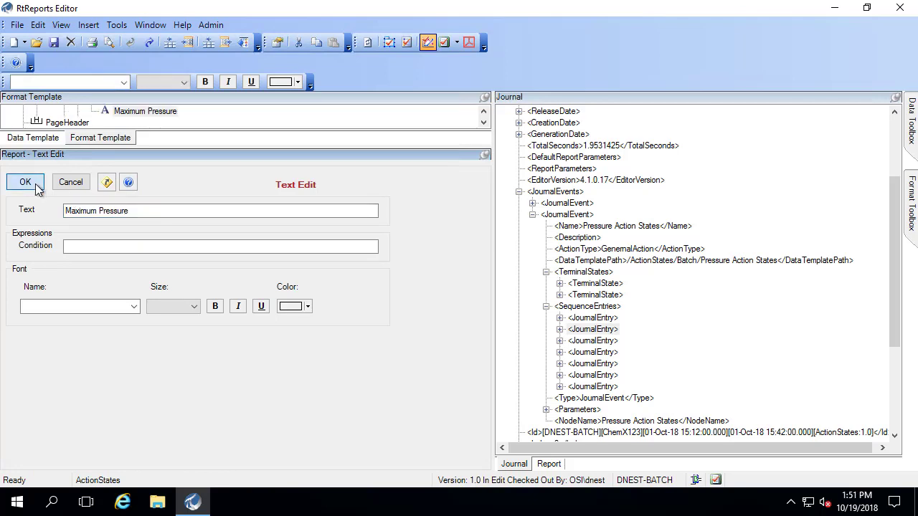
# Add the header text "Pressure Trend" to the sixth cell of the new table's first row.
pyautogui.rightClick(117, 388)
pyautogui.press('Escape')
pyautogui.rightClick(117, 388)
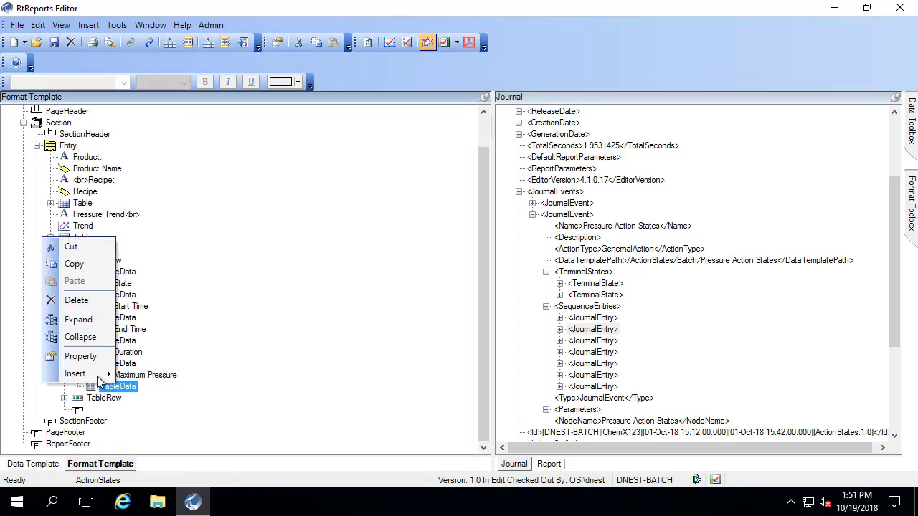
pyautogui.moveTo(96, 377)
pyautogui.click(148, 238)
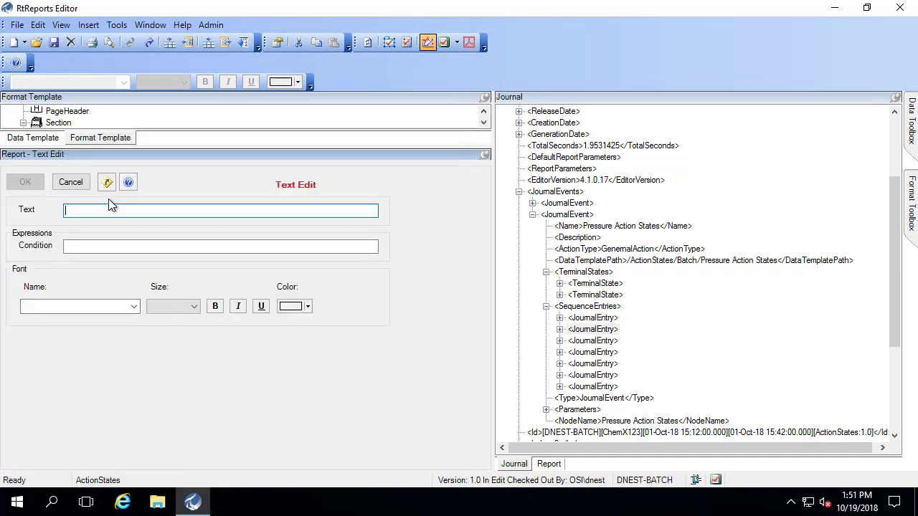
pyautogui.write('Pressure')
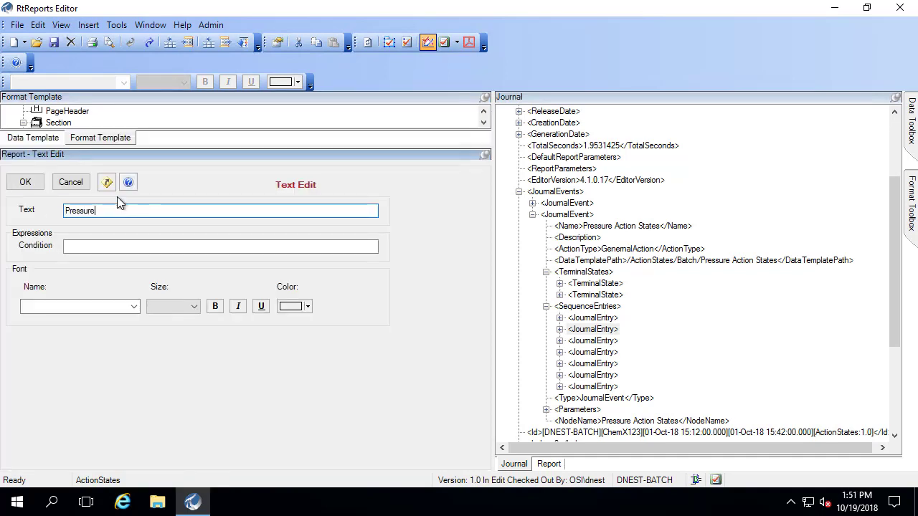
pyautogui.write(' Trend')
pyautogui.click(25, 182)
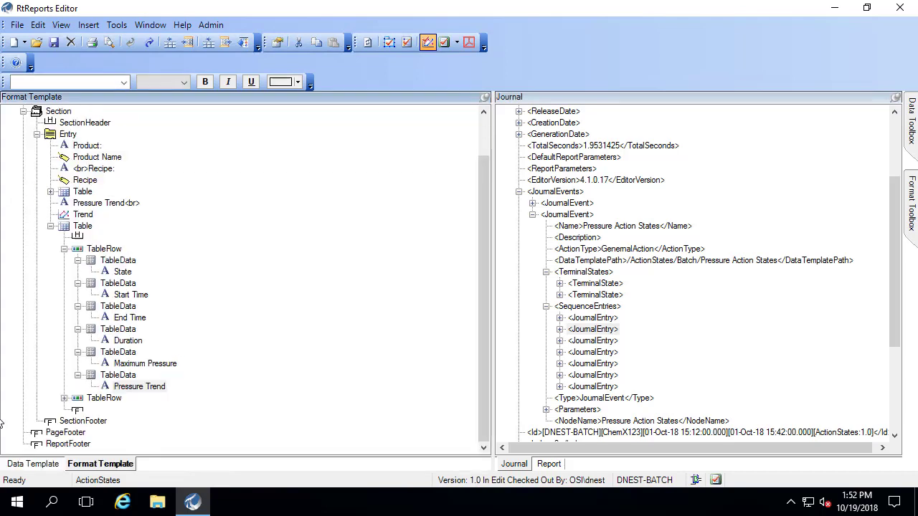
# Set the iterator of the new table's second row to the sequence journal entries of the Pressure Action States event.
pyautogui.doubleClick(69, 398)
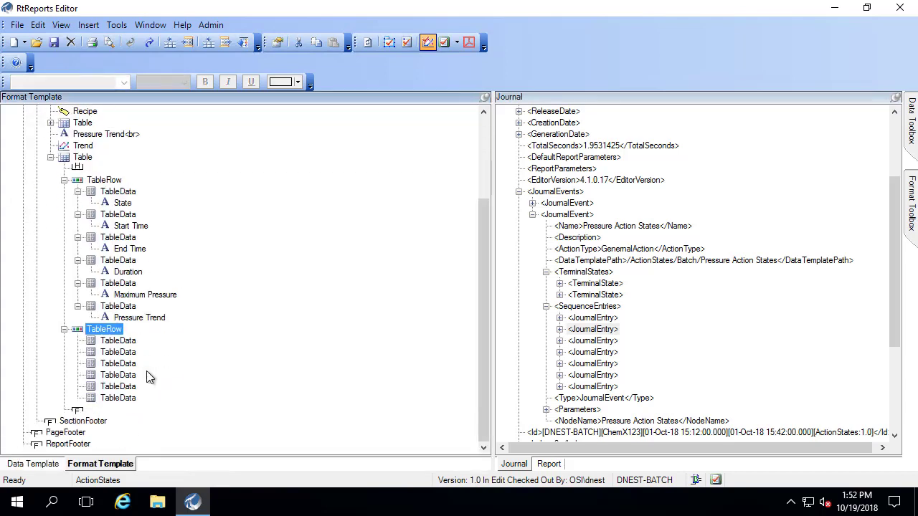
pyautogui.click(116, 342)
pyautogui.click(89, 331)
pyautogui.click(591, 318)
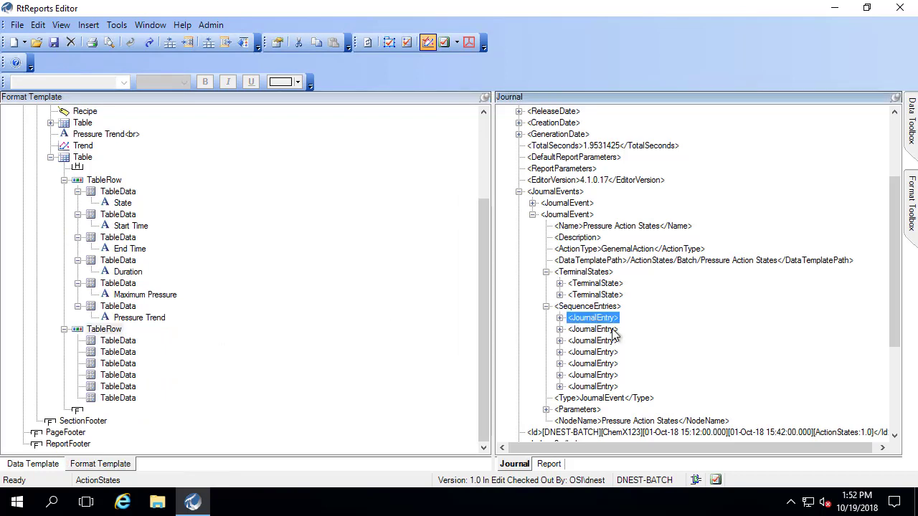
pyautogui.doubleClick(93, 330)
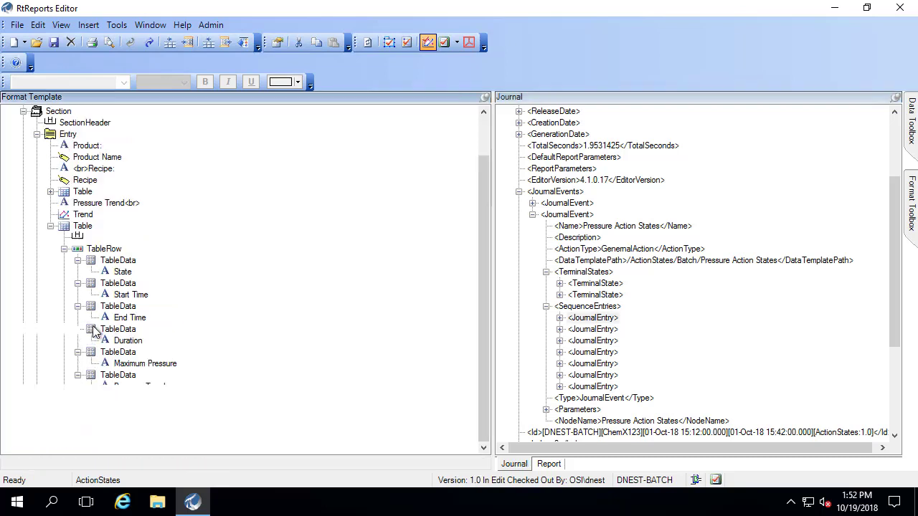
pyautogui.click(134, 205)
pyautogui.click(115, 281)
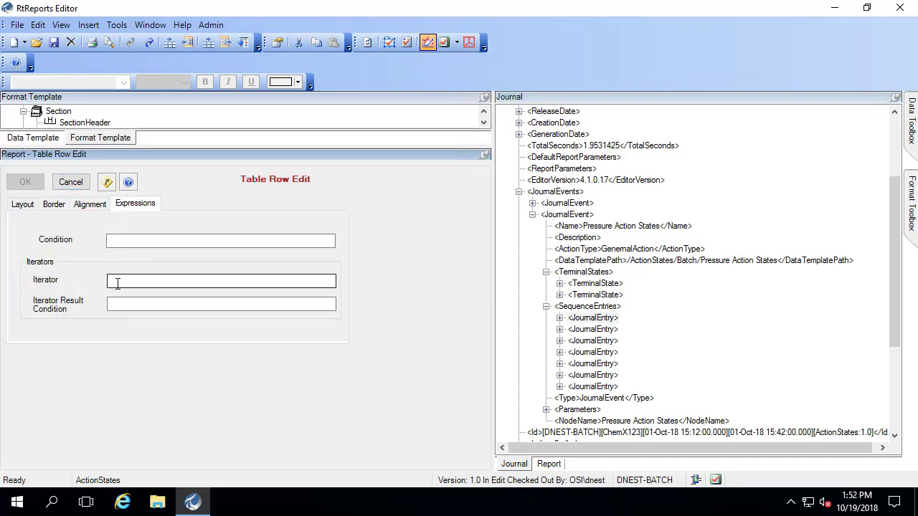
pyautogui.moveTo(567, 320); pyautogui.dragTo(189, 293)
pyautogui.click(25, 182)
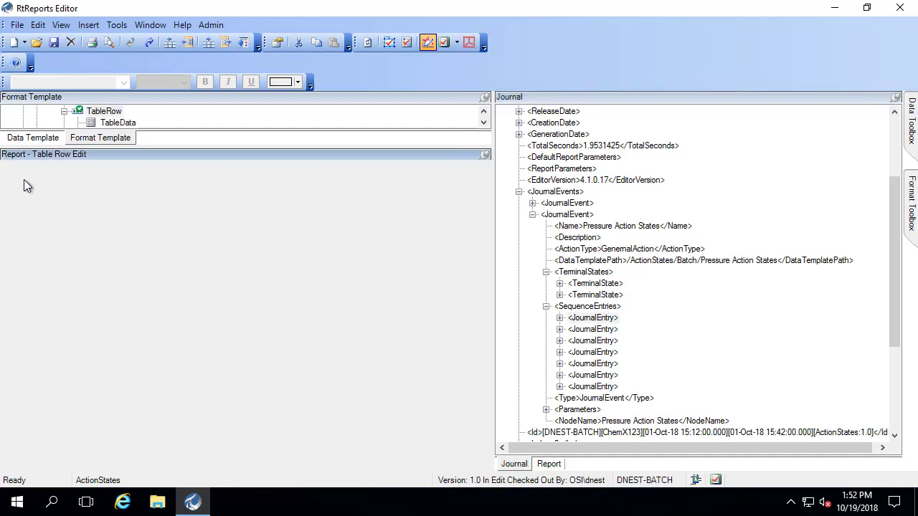
# Insert a data element in the second row's first cell with the source Results/Result[Label="Message"]/Value from the first journal entry.
pyautogui.click(125, 322)
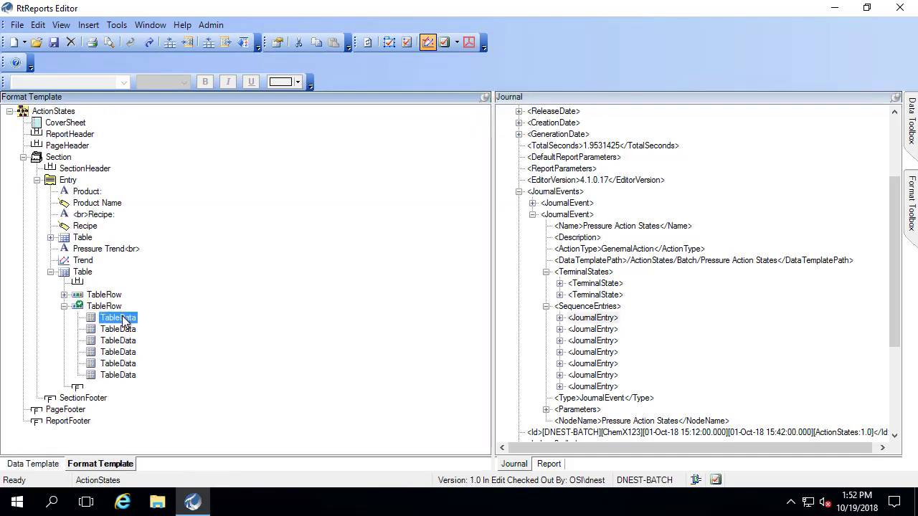
pyautogui.rightClick(112, 321)
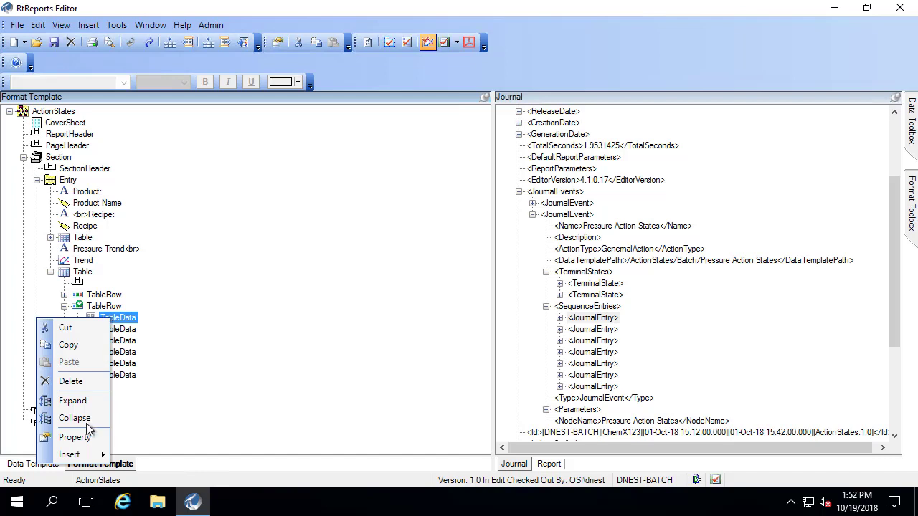
pyautogui.moveTo(89, 456)
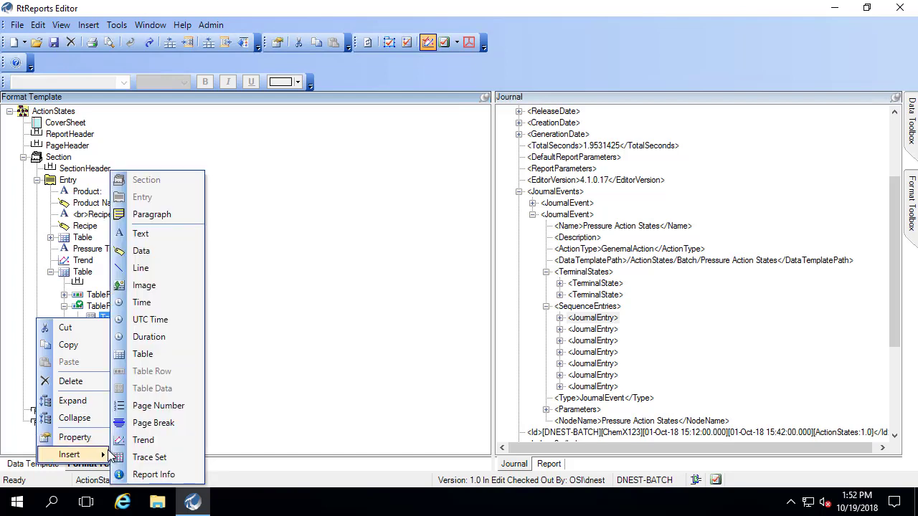
pyautogui.click(147, 253)
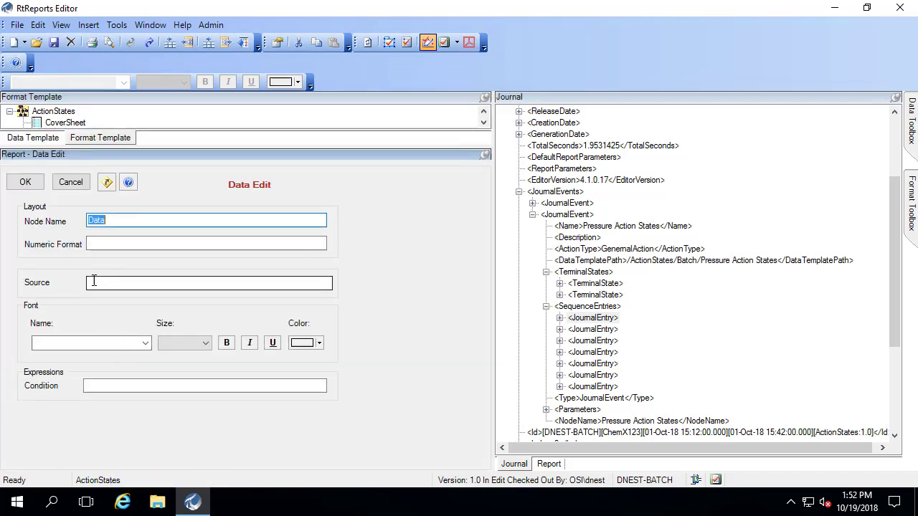
pyautogui.click(94, 281)
pyautogui.click(559, 318)
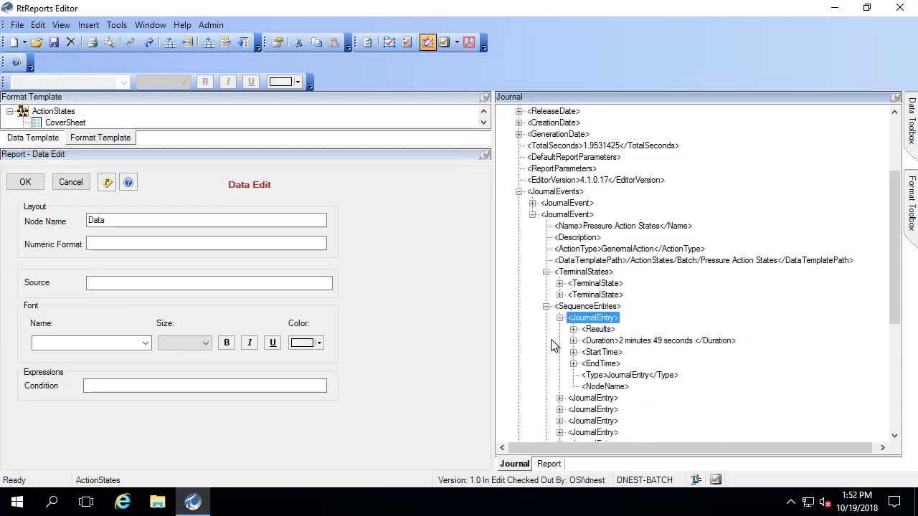
pyautogui.click(573, 329)
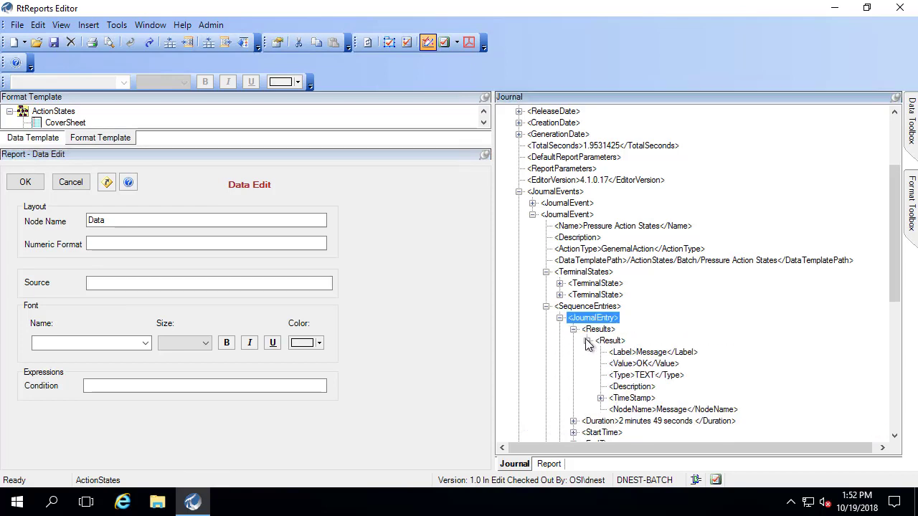
pyautogui.click(586, 341)
pyautogui.click(586, 341)
pyautogui.click(649, 353)
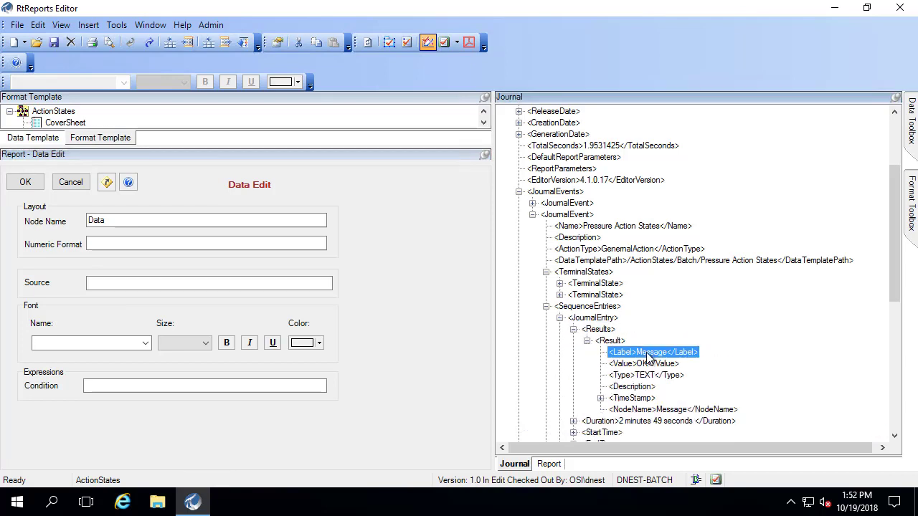
pyautogui.click(647, 364)
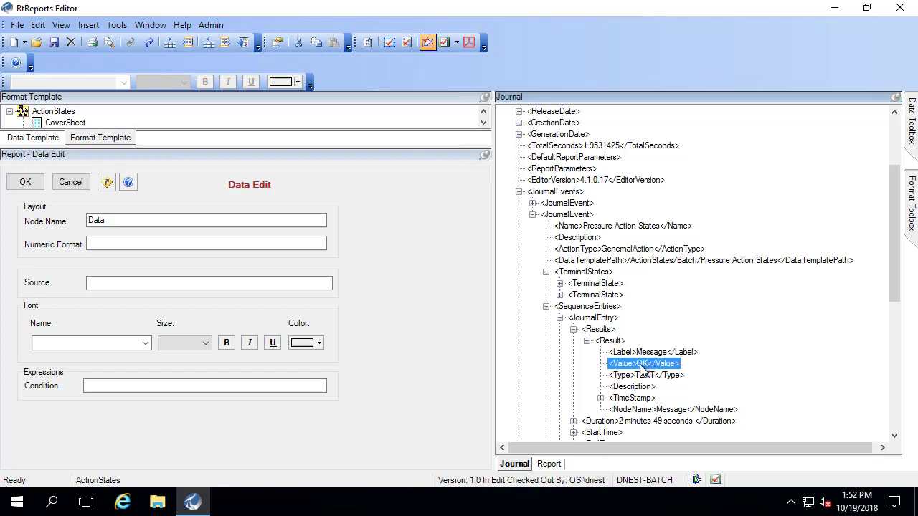
pyautogui.moveTo(642, 368); pyautogui.dragTo(203, 286)
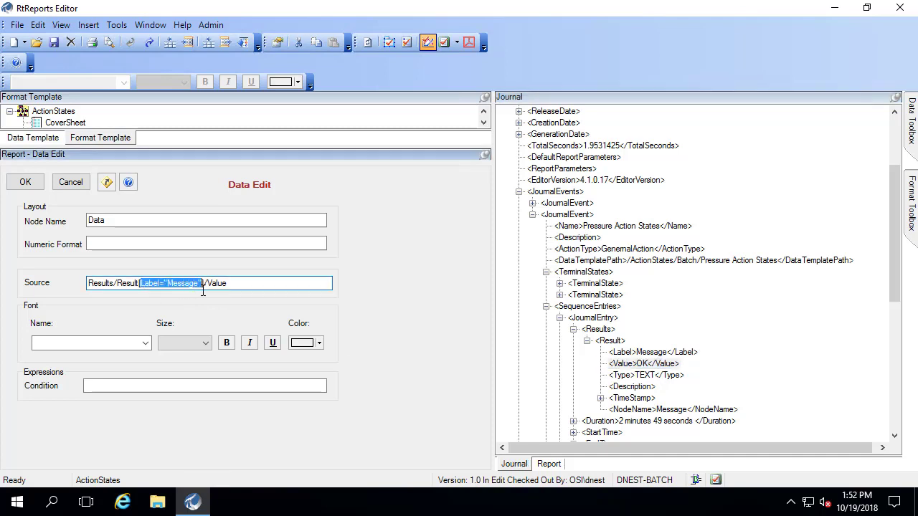
# Check the Message result in the second journal entry, and accept the new data element.
pyautogui.click(587, 341)
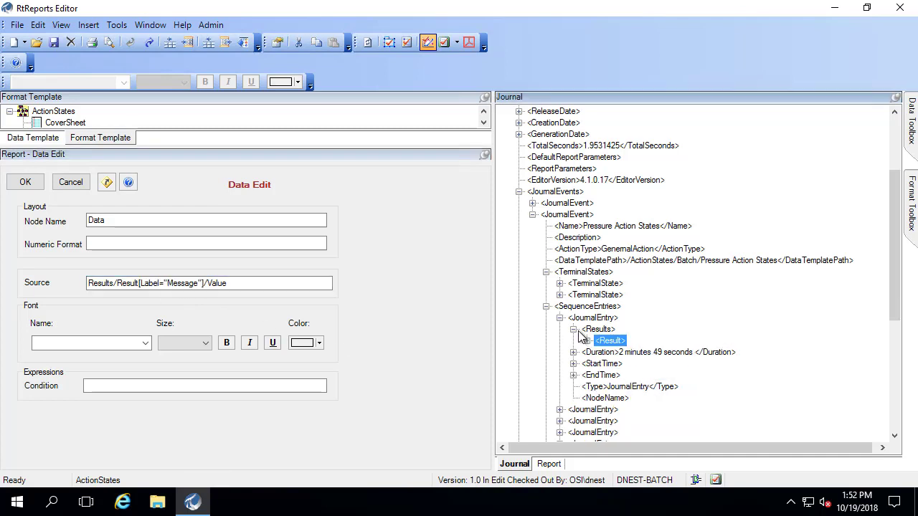
pyautogui.click(573, 329)
pyautogui.click(559, 317)
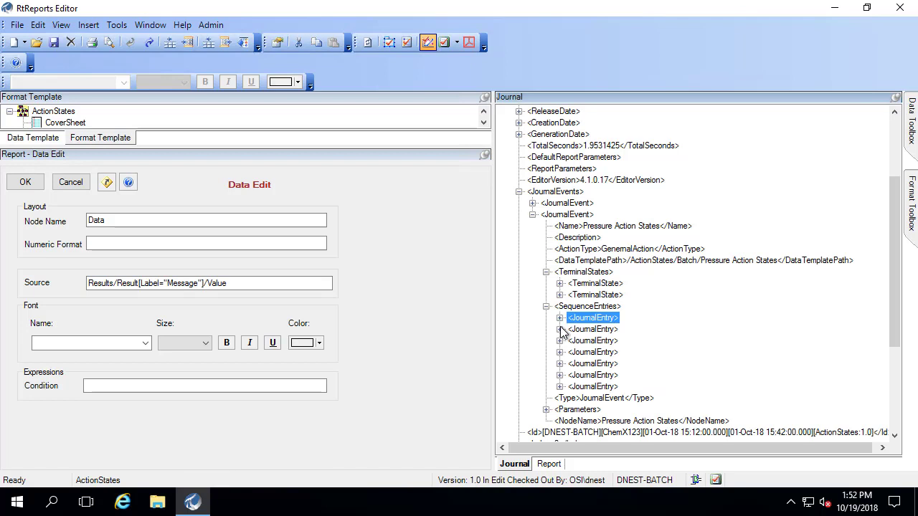
pyautogui.click(560, 329)
pyautogui.click(573, 340)
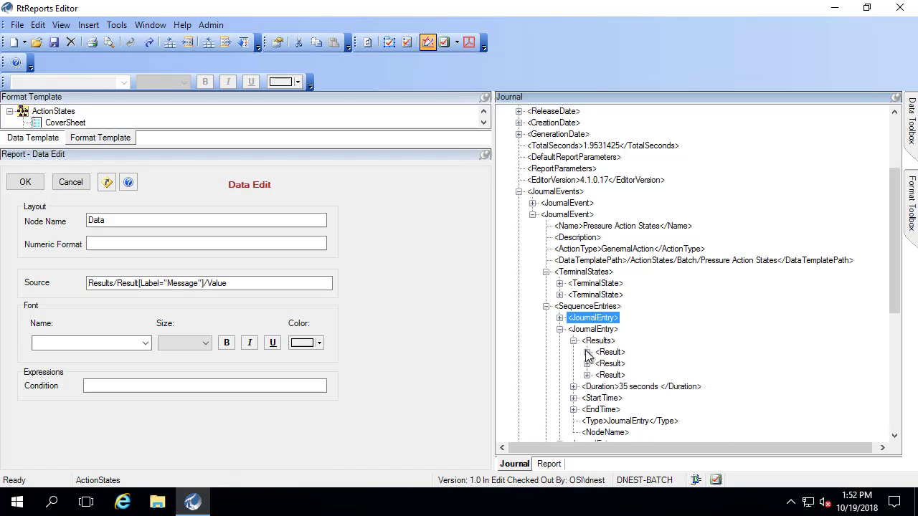
pyautogui.click(586, 352)
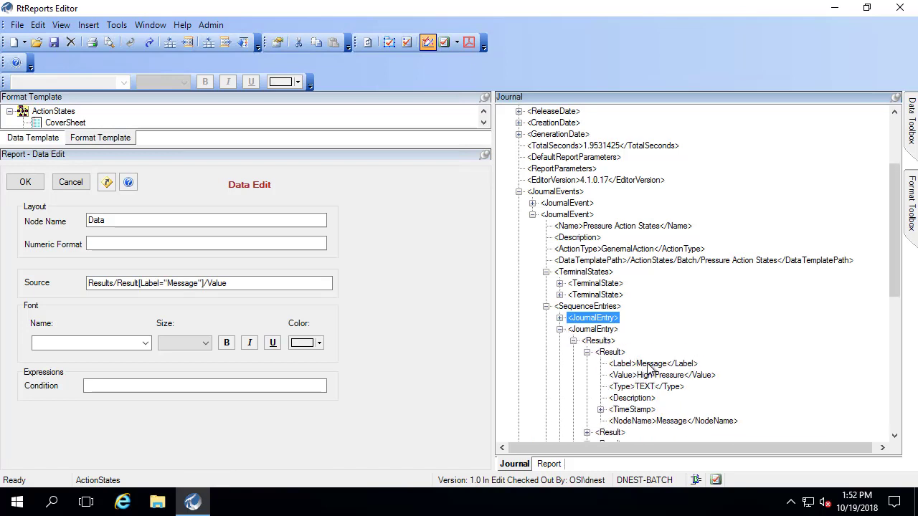
pyautogui.click(586, 352)
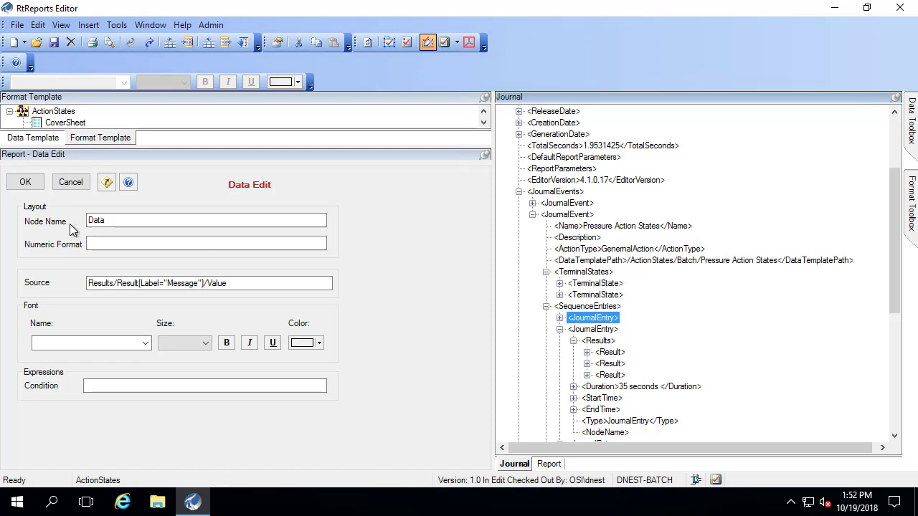
pyautogui.click(25, 182)
# Examine the Message result definitions of the OK and High Pressure states in the Pressure Action States journal action.
pyautogui.click(25, 466)
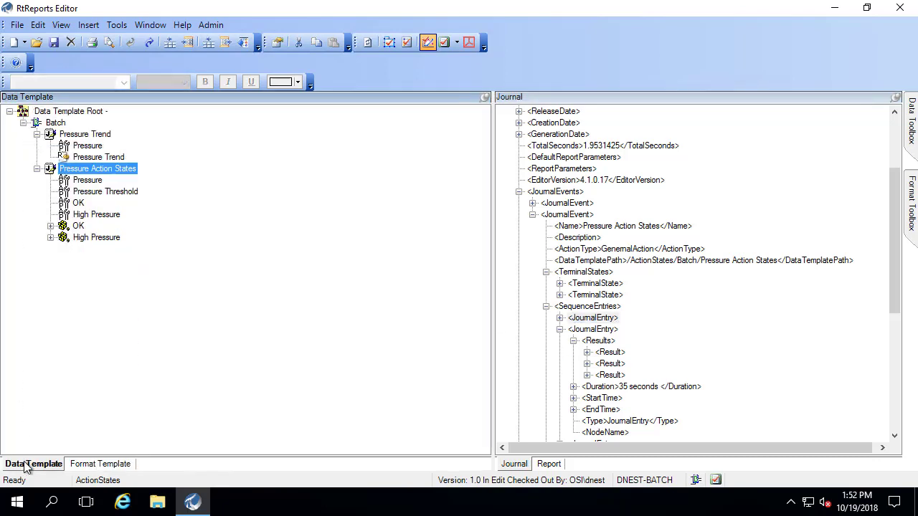
pyautogui.doubleClick(86, 169)
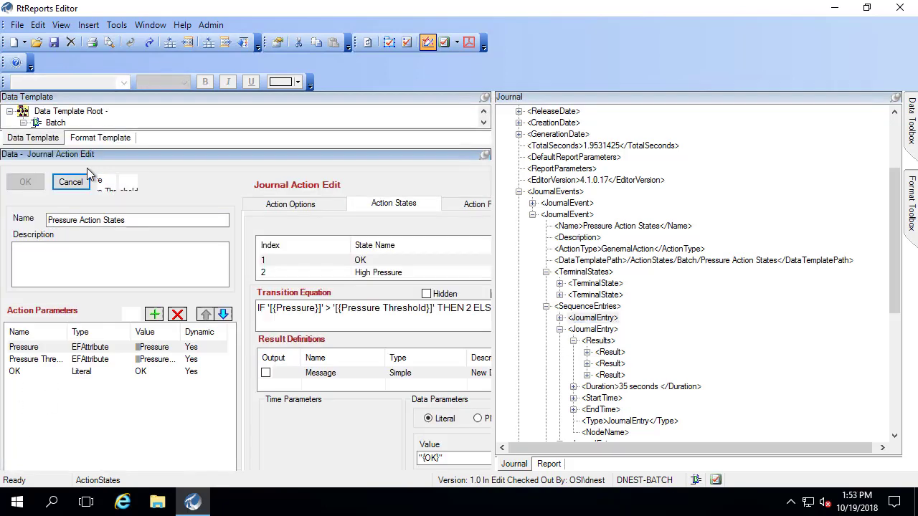
pyautogui.click(276, 260)
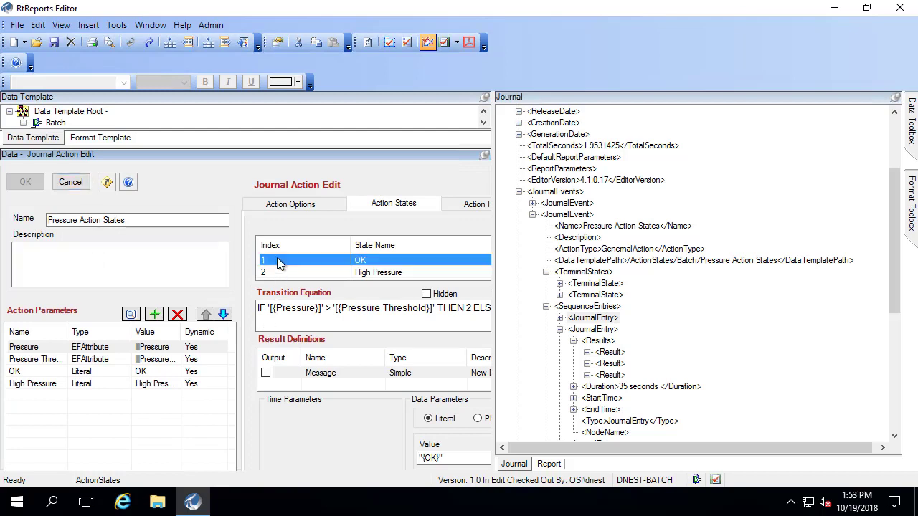
pyautogui.click(333, 379)
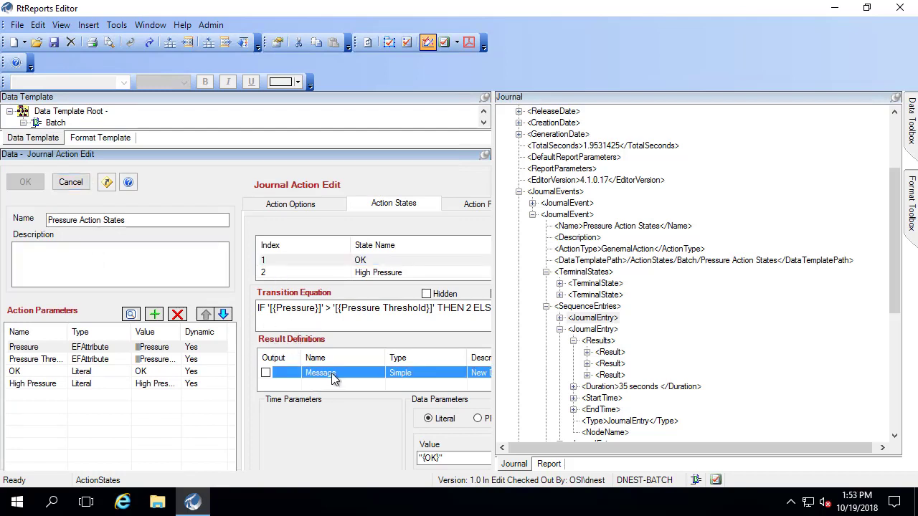
pyautogui.click(286, 272)
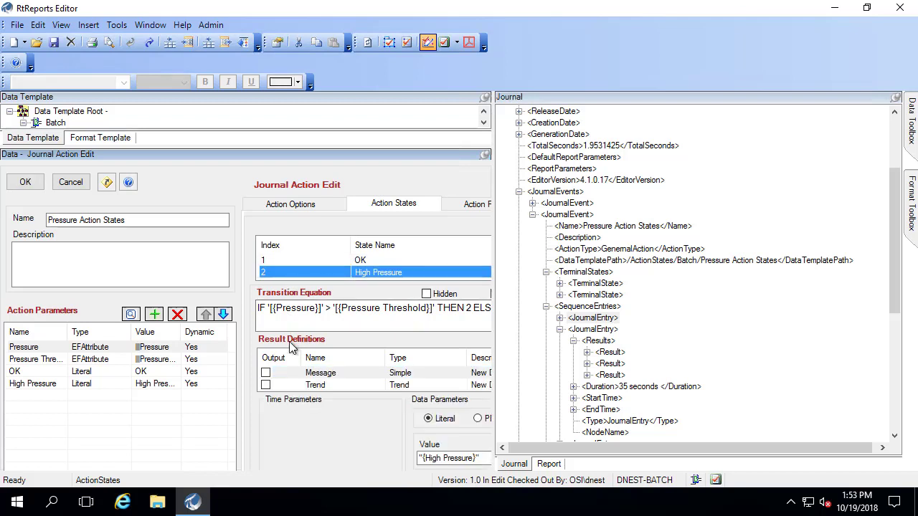
pyautogui.click(321, 375)
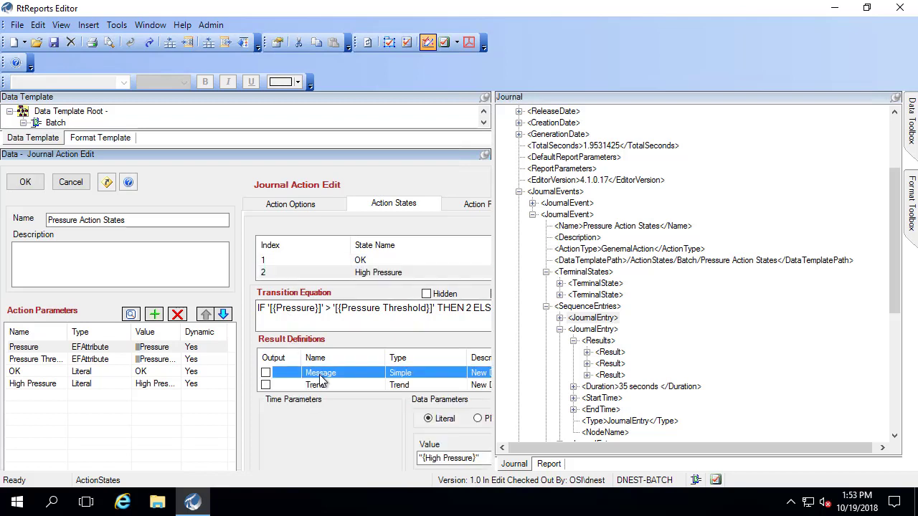
pyautogui.click(71, 181)
pyautogui.click(37, 169)
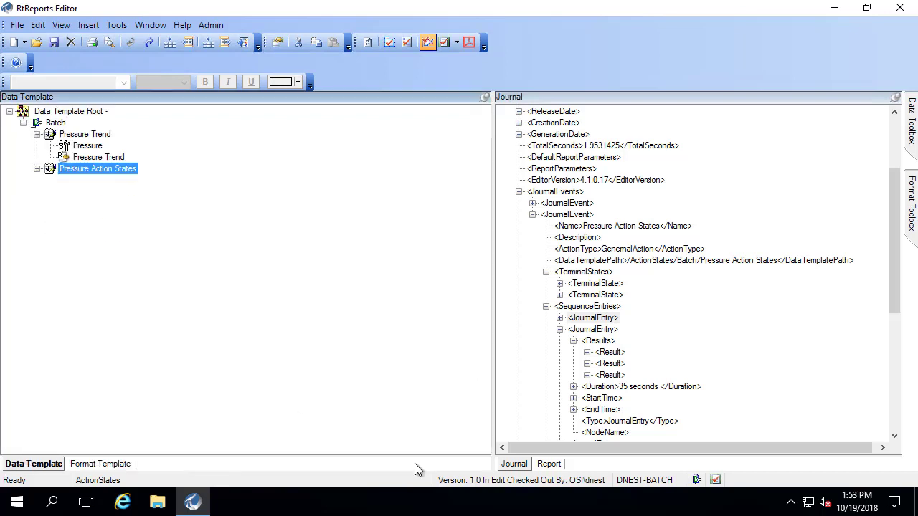
# Review the "Message" label in the source of the data element in the second row's first cell.
pyautogui.click(102, 464)
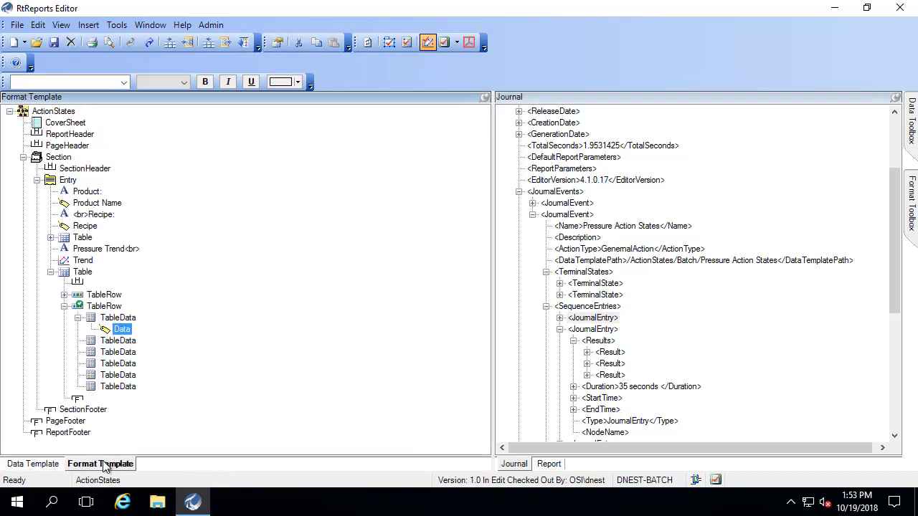
pyautogui.doubleClick(122, 330)
pyautogui.click(179, 283)
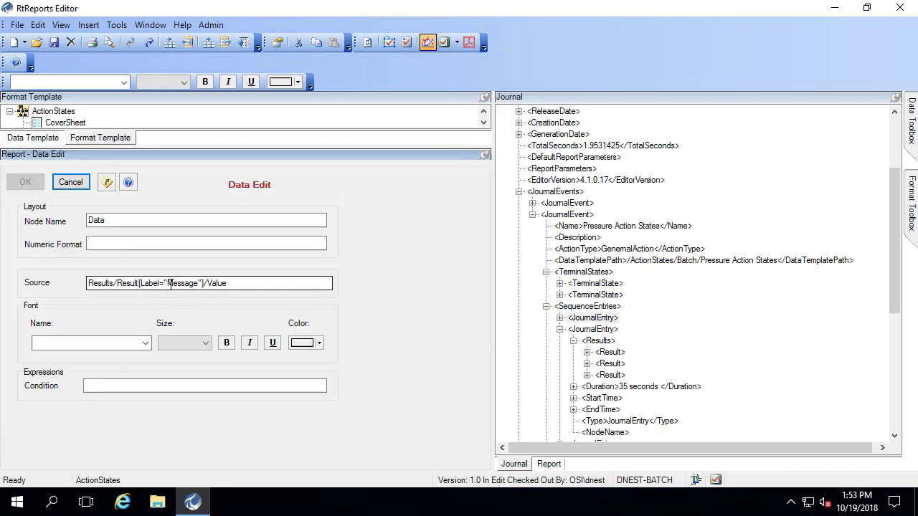
pyautogui.moveTo(167, 283); pyautogui.dragTo(197, 285)
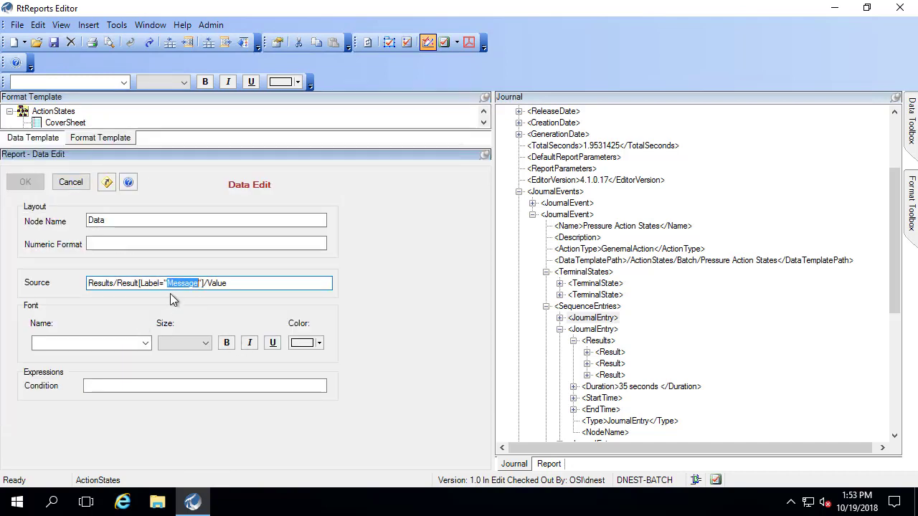
pyautogui.click(84, 184)
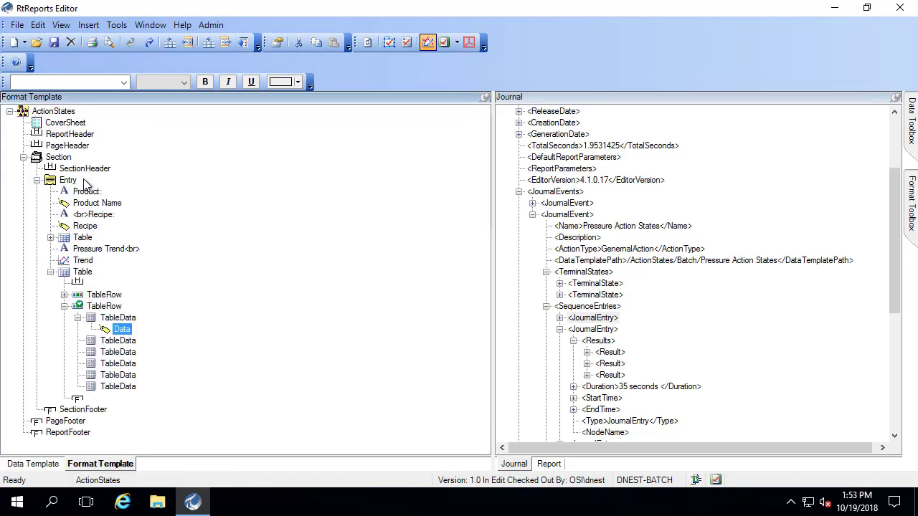
# Insert a UTC time element in the second row's second cell with the source StartTime/UTCSeconds from the first journal entry.
pyautogui.rightClick(109, 340)
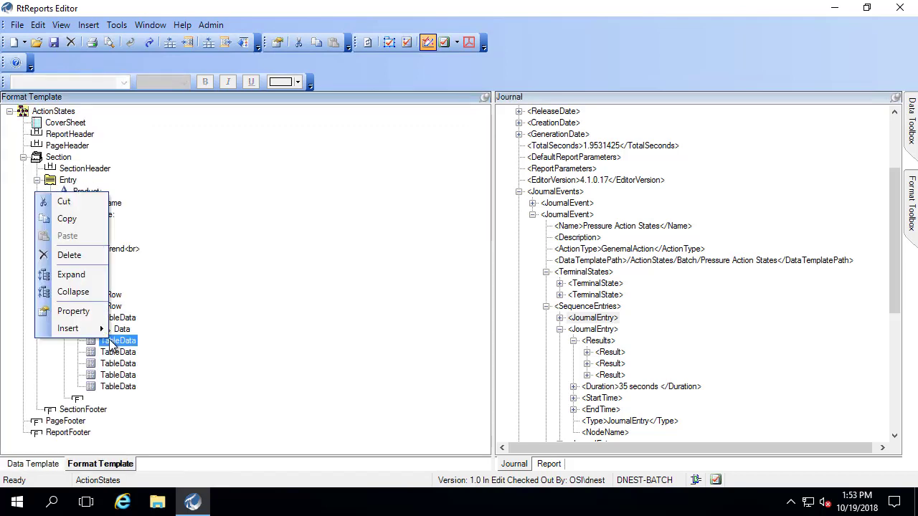
pyautogui.moveTo(101, 329)
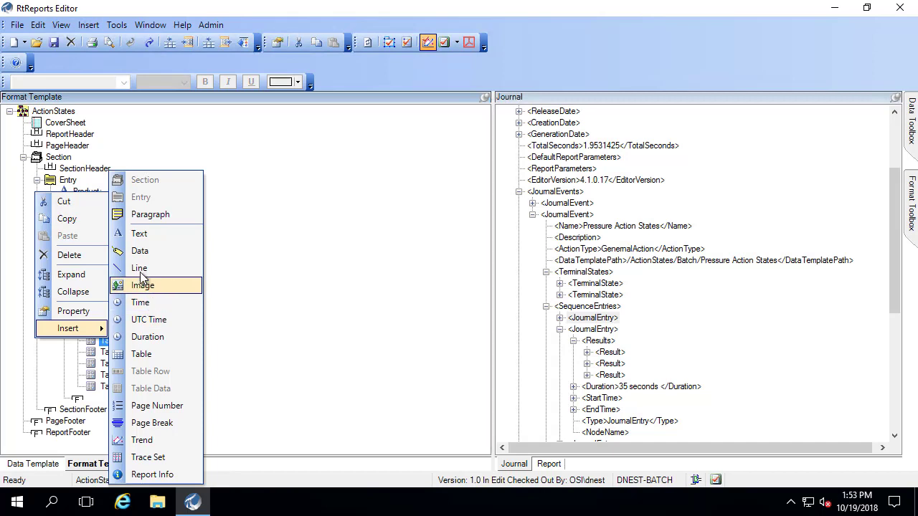
pyautogui.click(148, 319)
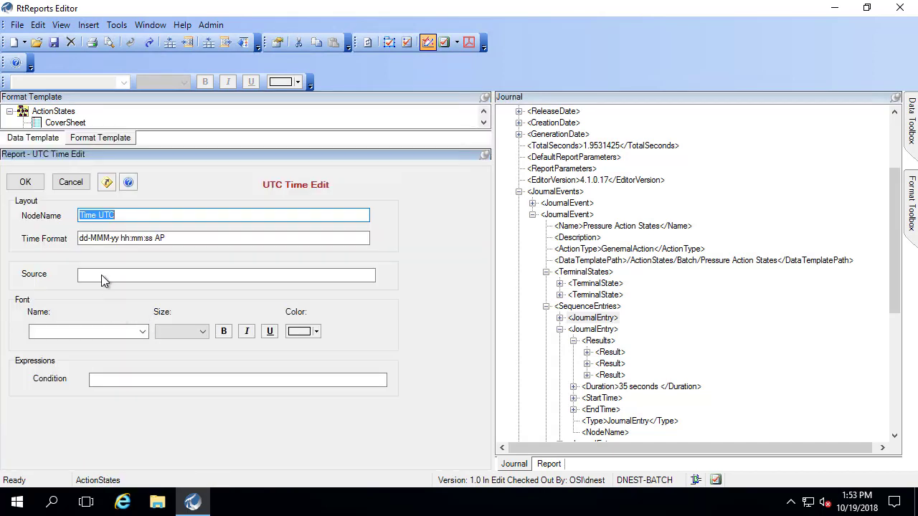
pyautogui.click(101, 275)
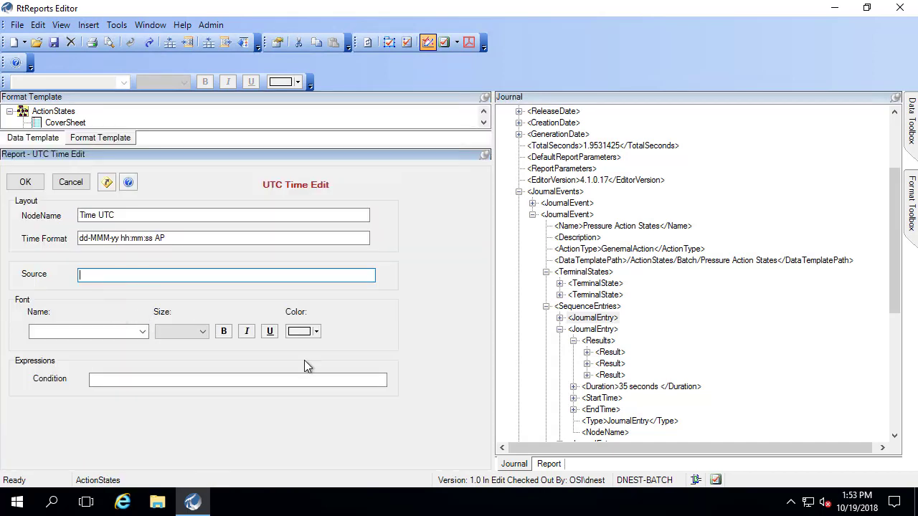
pyautogui.click(560, 317)
pyautogui.click(573, 352)
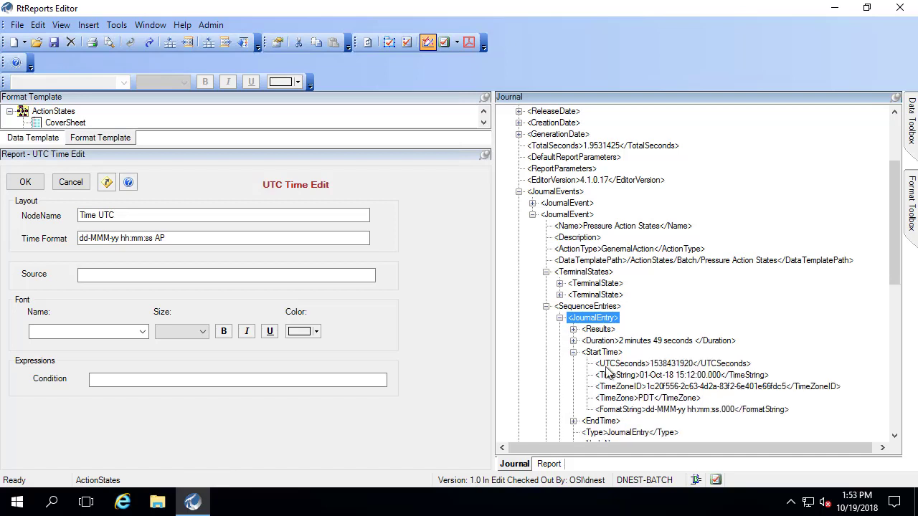
pyautogui.moveTo(667, 368); pyautogui.dragTo(212, 278)
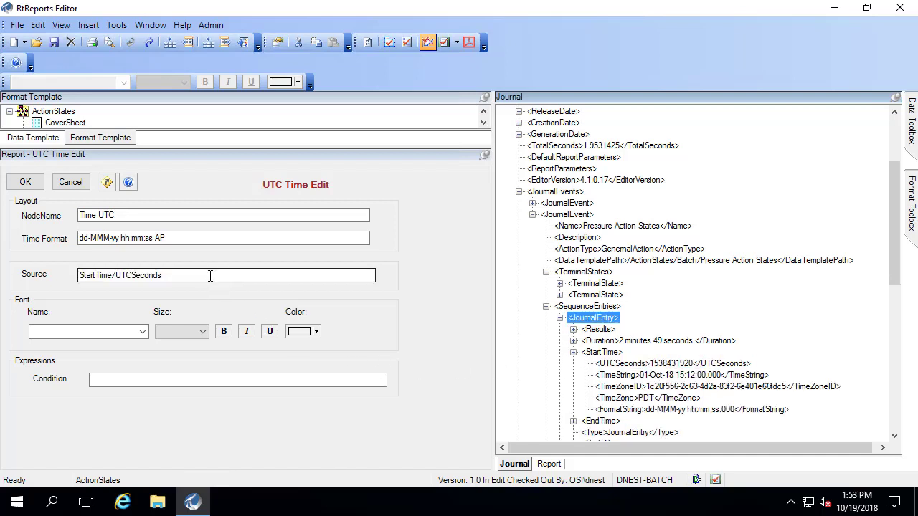
pyautogui.click(26, 182)
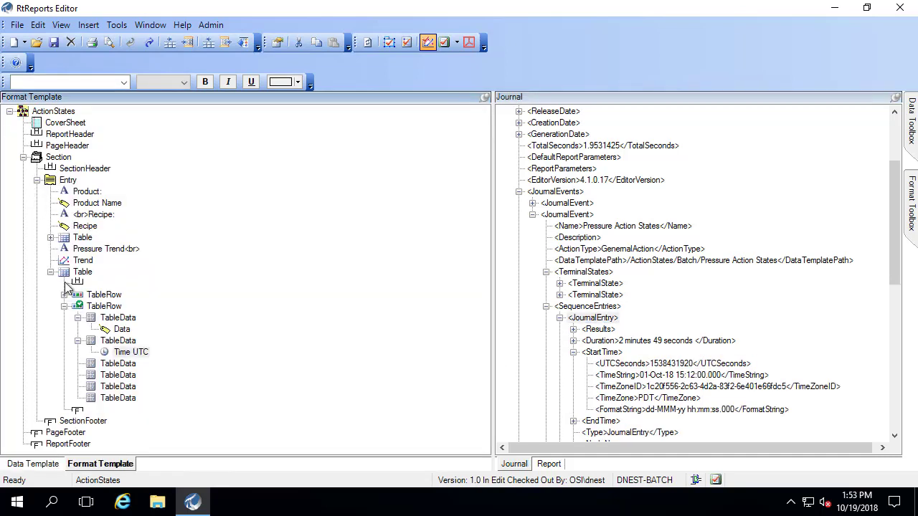
# Insert a UTC time element in the second row's third cell with the source EndTime/UTCSeconds from the first journal entry.
pyautogui.click(111, 364)
pyautogui.rightClick(111, 366)
pyautogui.moveTo(67, 349)
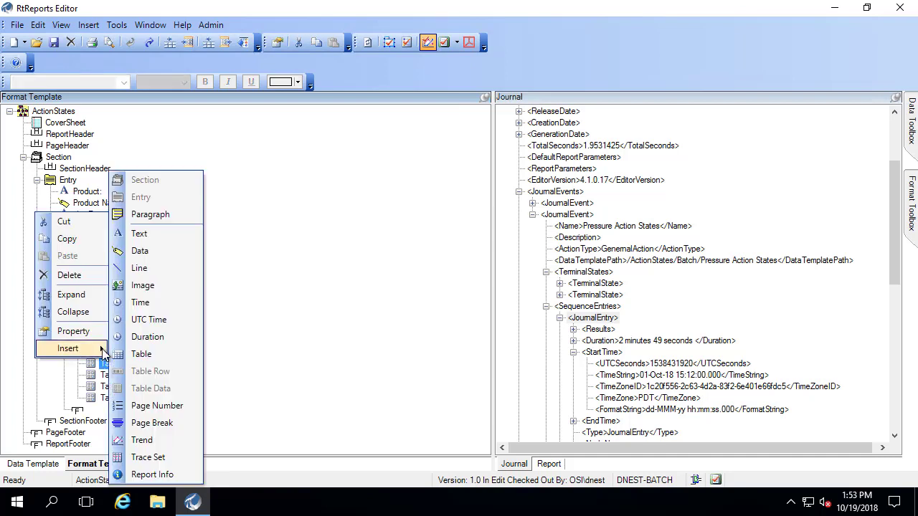
pyautogui.click(156, 320)
pyautogui.click(105, 274)
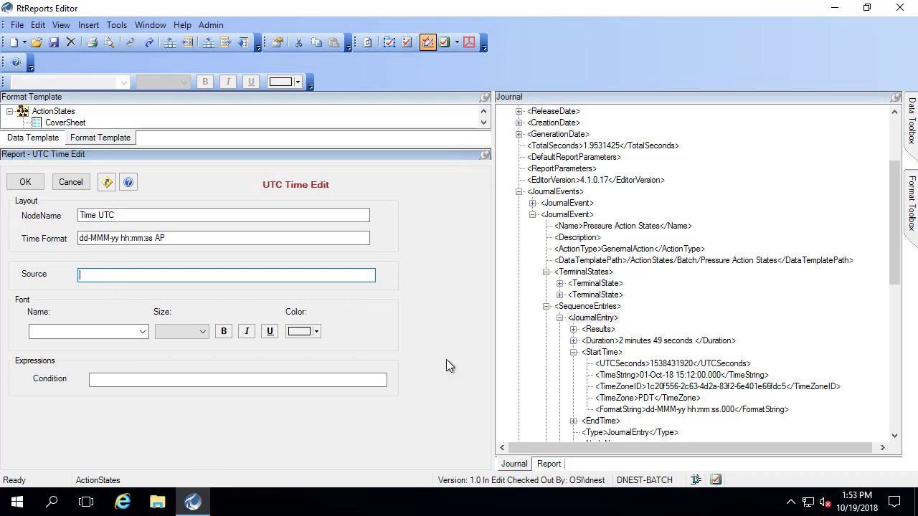
pyautogui.click(573, 353)
pyautogui.click(573, 364)
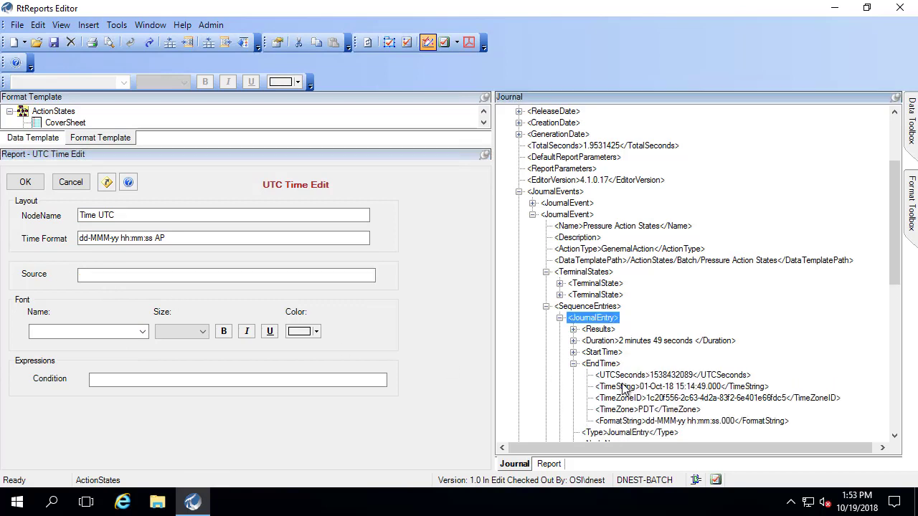
pyautogui.moveTo(649, 376); pyautogui.dragTo(200, 279)
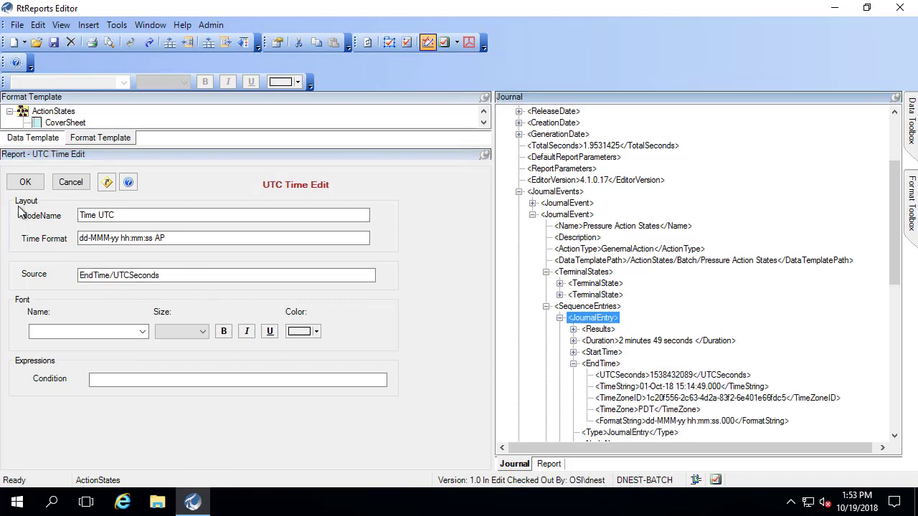
pyautogui.click(28, 184)
# Insert a data element in the second row's fourth cell, sourced from the DurationString of the first journal entry.
pyautogui.rightClick(98, 374)
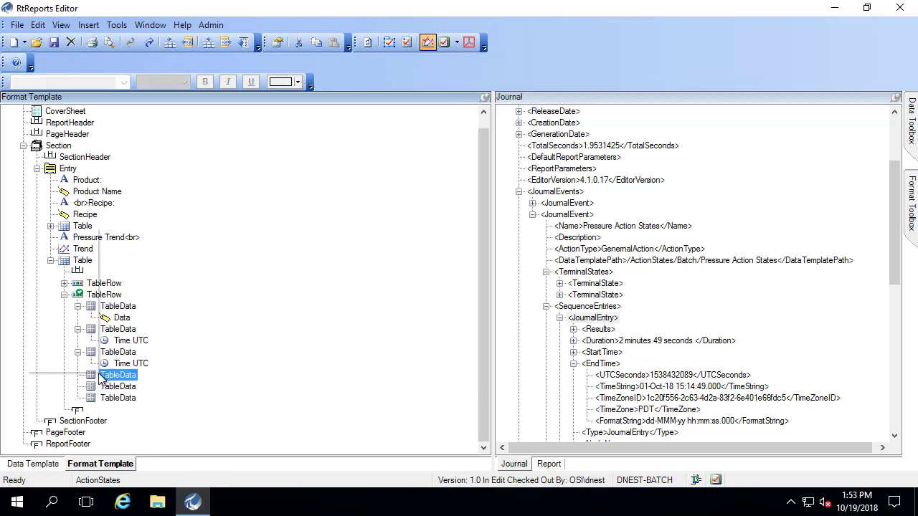
pyautogui.moveTo(81, 366)
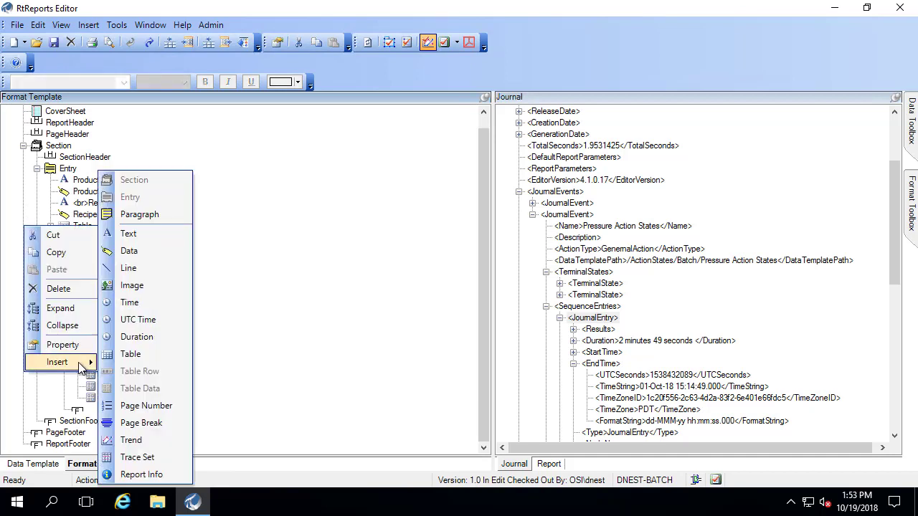
pyautogui.click(137, 251)
pyautogui.click(125, 282)
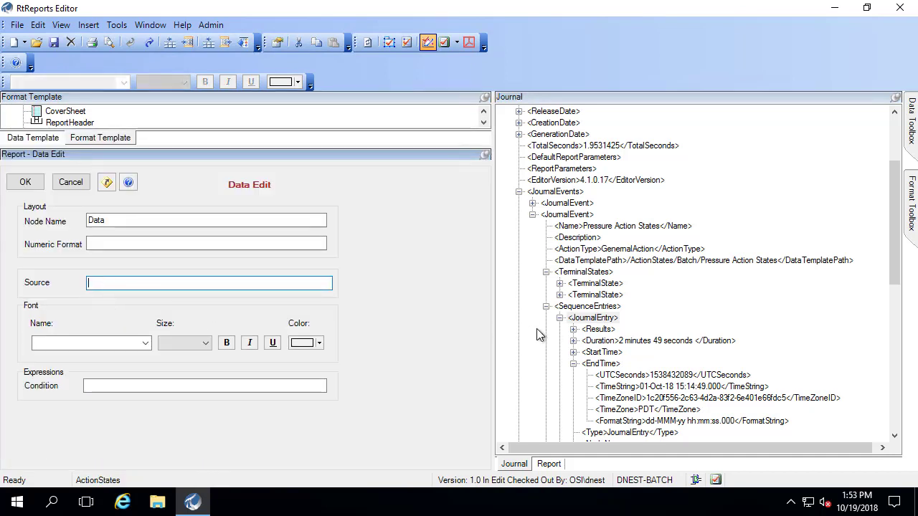
pyautogui.click(573, 364)
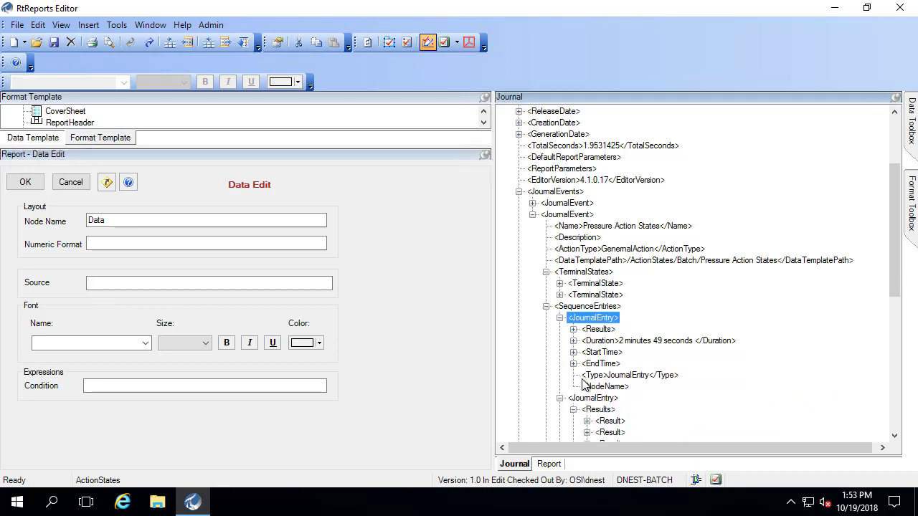
pyautogui.click(573, 341)
pyautogui.moveTo(666, 367); pyautogui.dragTo(176, 290)
pyautogui.click(25, 183)
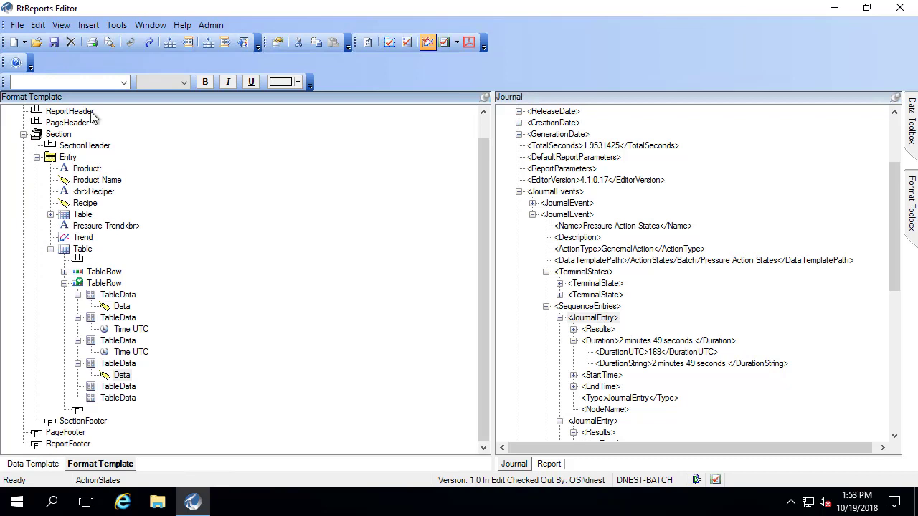
# Save the report, refresh it, and check the state table below the pressure trend in the generated report.
pyautogui.click(17, 25)
pyautogui.click(33, 98)
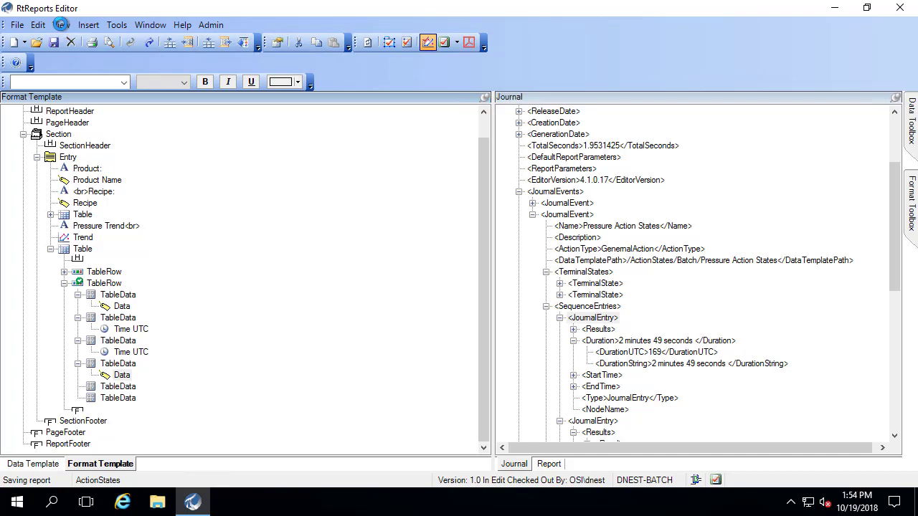
pyautogui.click(61, 25)
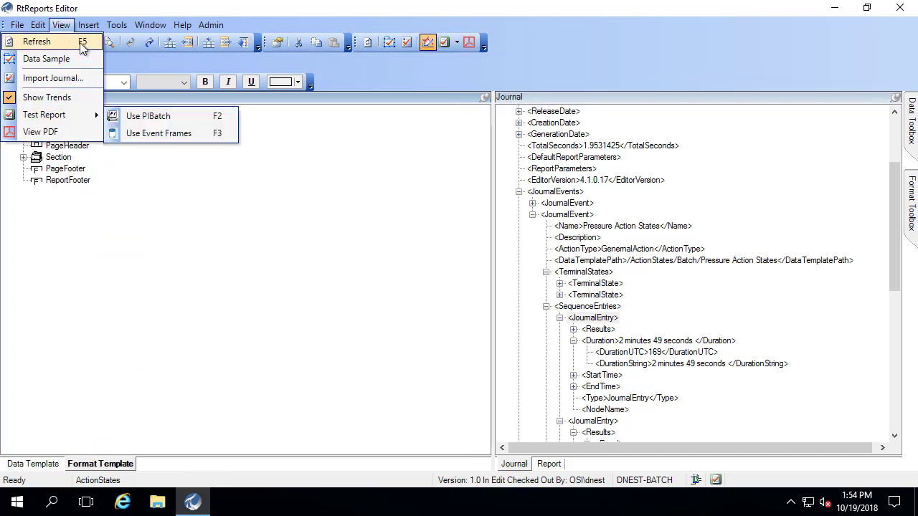
pyautogui.click(80, 43)
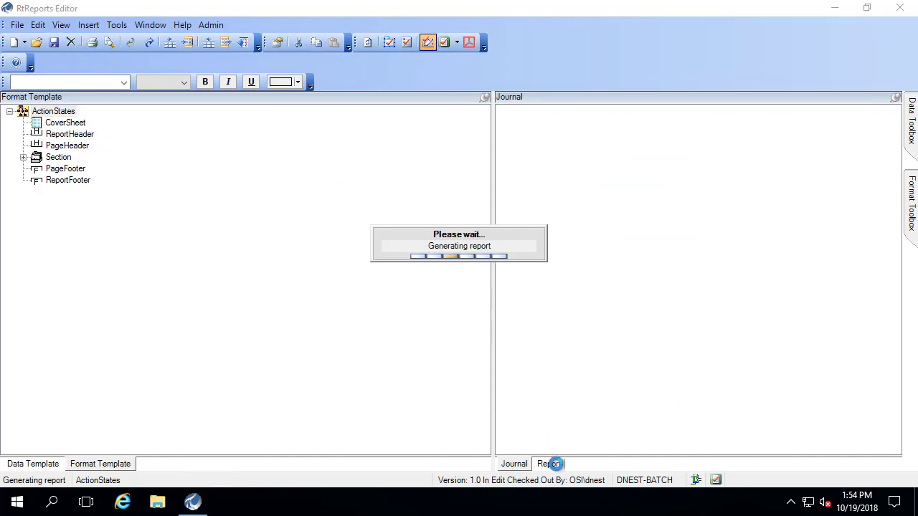
pyautogui.click(548, 464)
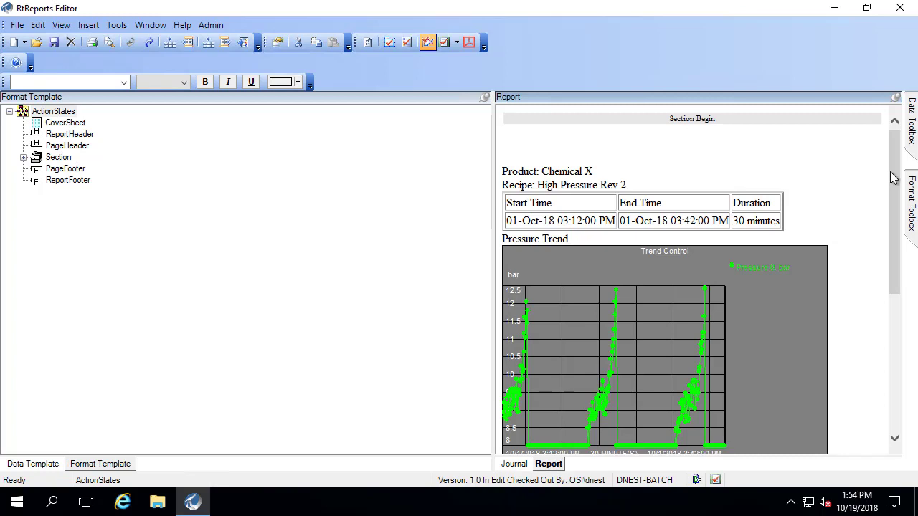
pyautogui.moveTo(895, 180); pyautogui.dragTo(912, 342)
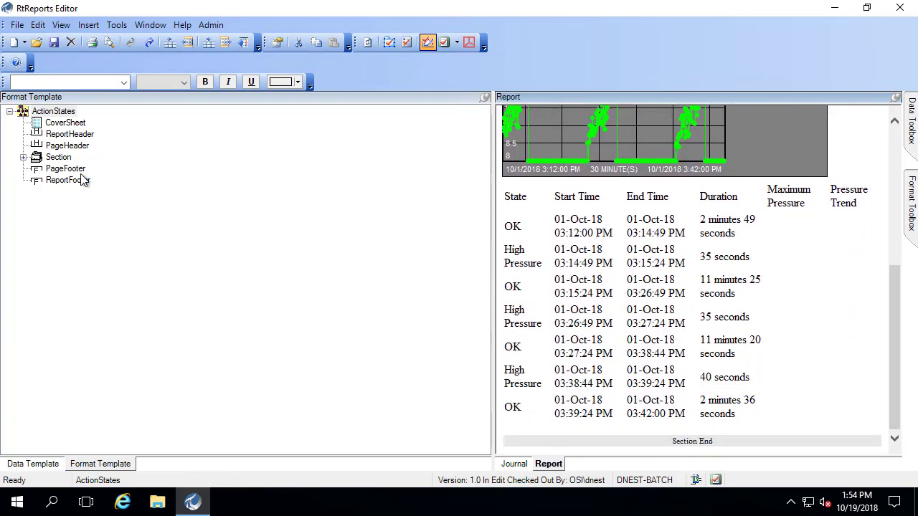
# Set the border width of the state table in the format template to 2.
pyautogui.click(23, 157)
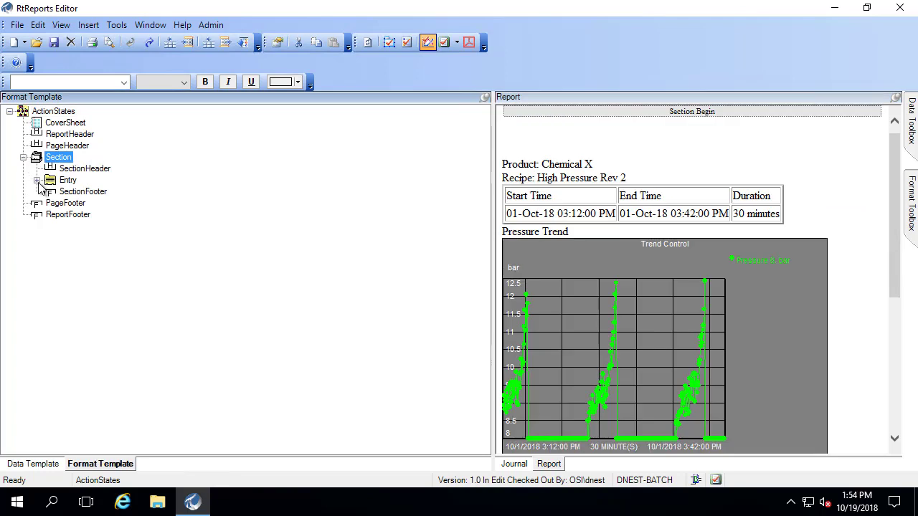
pyautogui.click(36, 180)
pyautogui.doubleClick(78, 273)
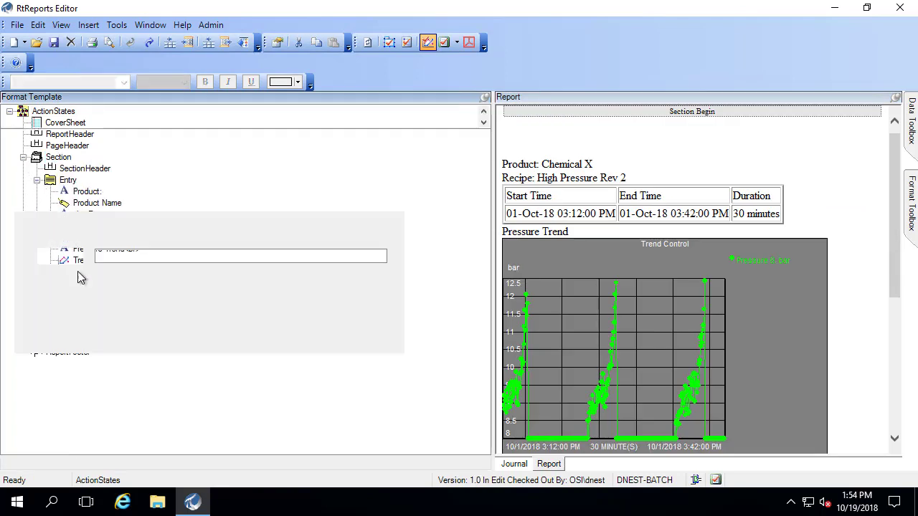
pyautogui.click(59, 204)
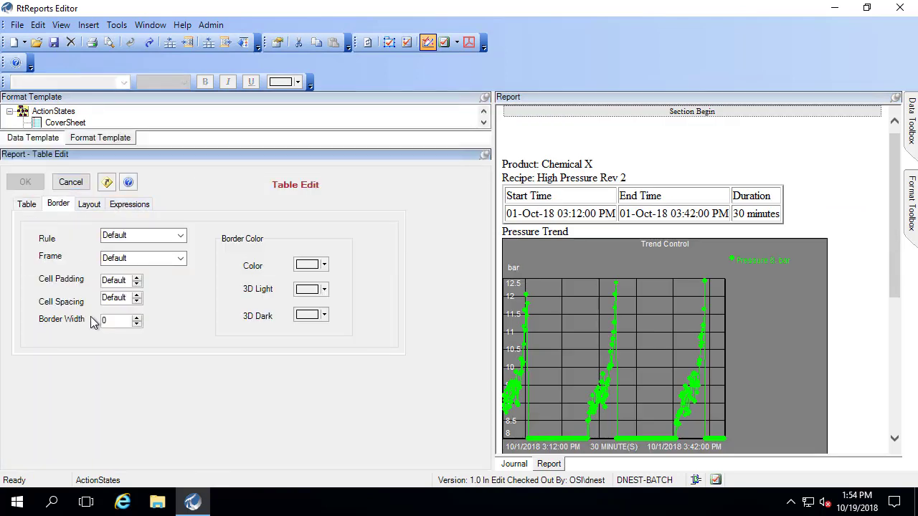
pyautogui.click(137, 319)
pyautogui.click(25, 182)
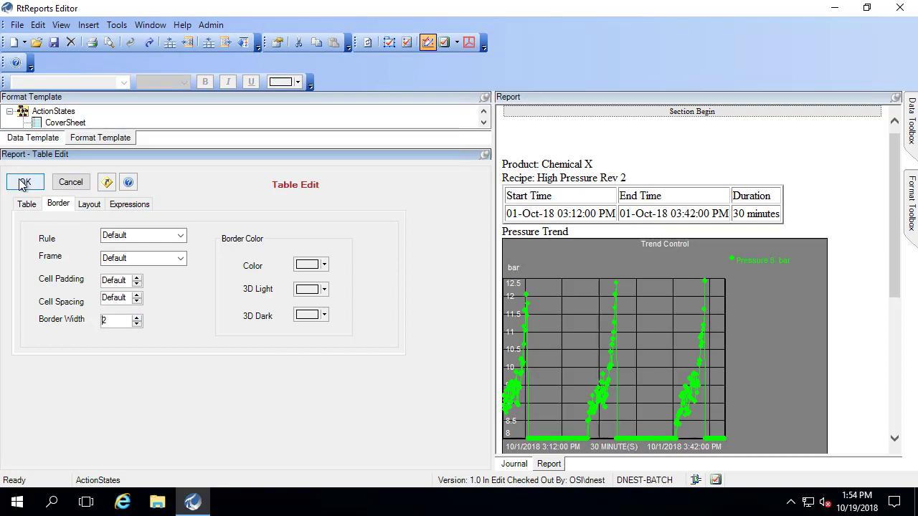
# Regenerate the report and review the state table's rows, including its Maximum Pressure and Pressure Trend columns.
pyautogui.click(59, 28)
pyautogui.click(39, 112)
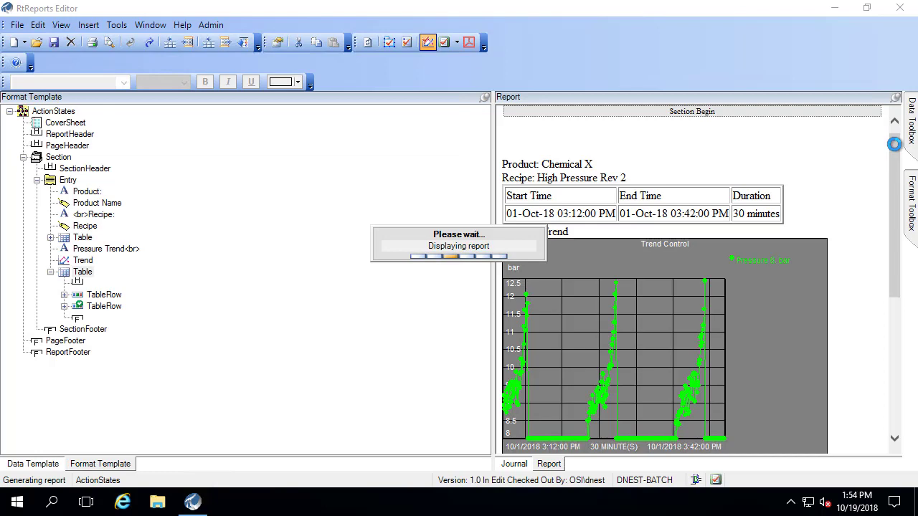
pyautogui.moveTo(895, 149); pyautogui.dragTo(904, 309)
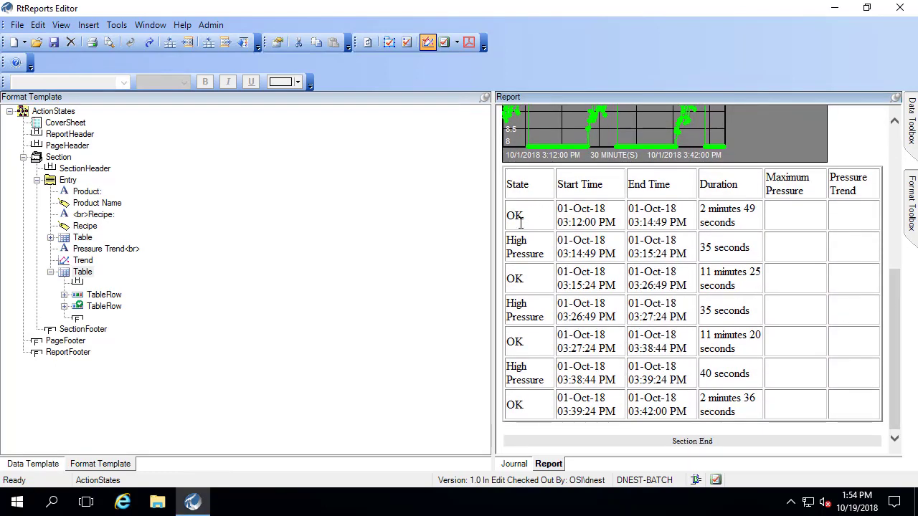
pyautogui.moveTo(521, 222); pyautogui.dragTo(746, 396)
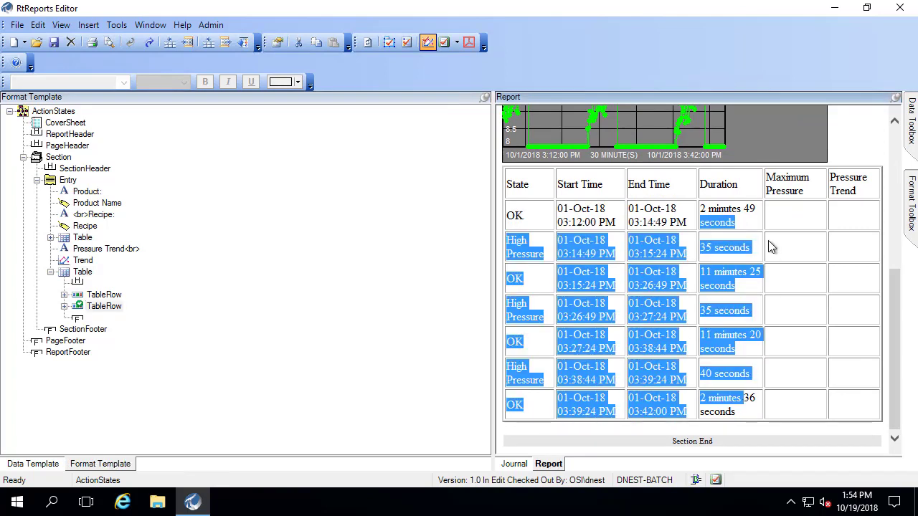
pyautogui.click(783, 222)
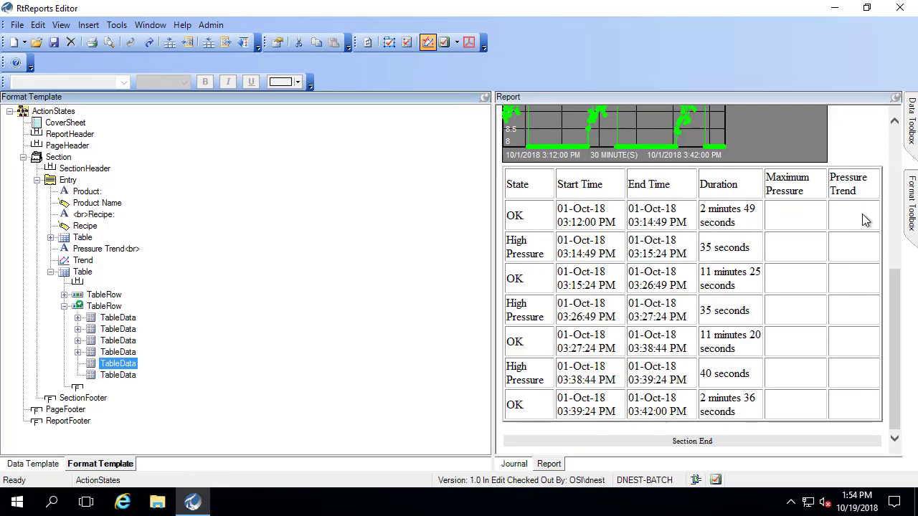
pyautogui.click(863, 215)
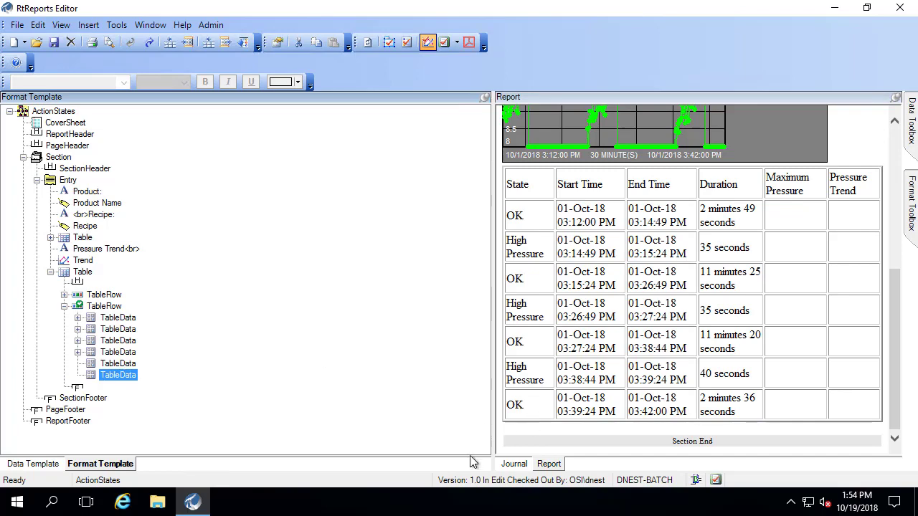
# Show the journal and examine the result of the first journal entry under the Pressure Action States event's SequenceEntries.
pyautogui.click(562, 464)
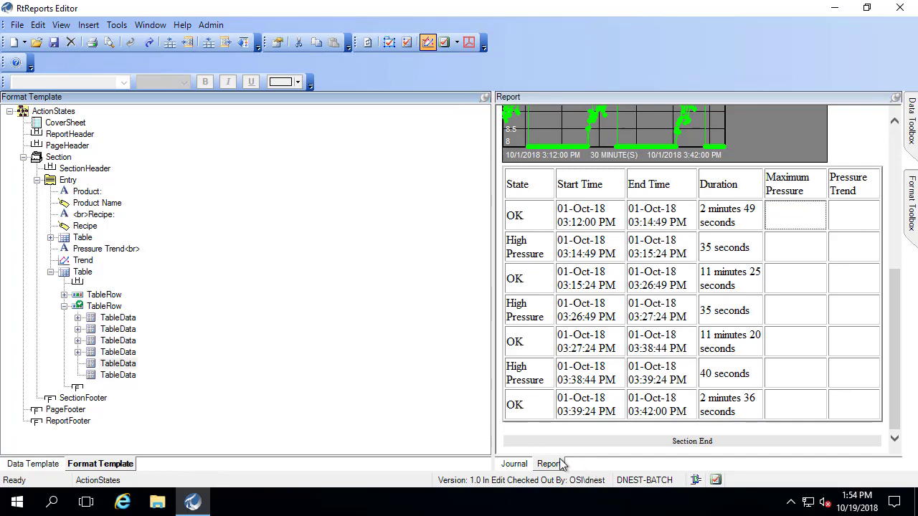
pyautogui.click(510, 466)
pyautogui.click(514, 464)
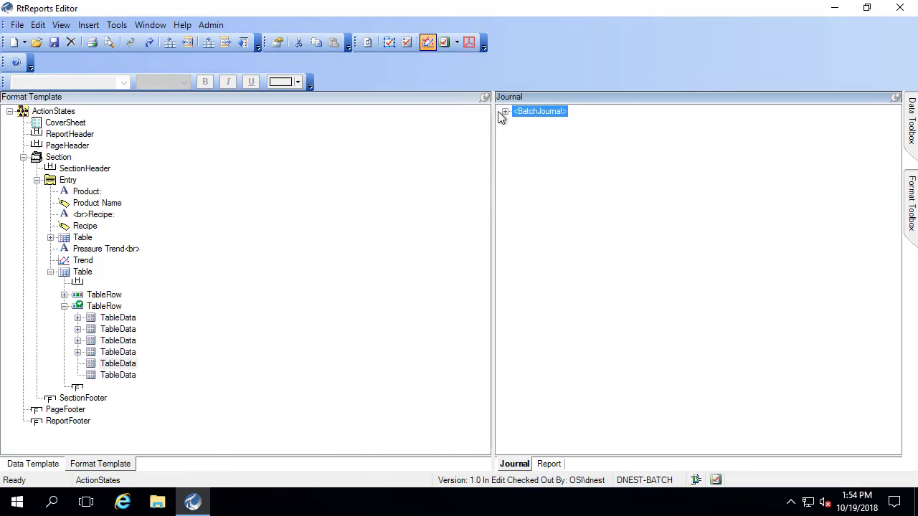
pyautogui.click(519, 306)
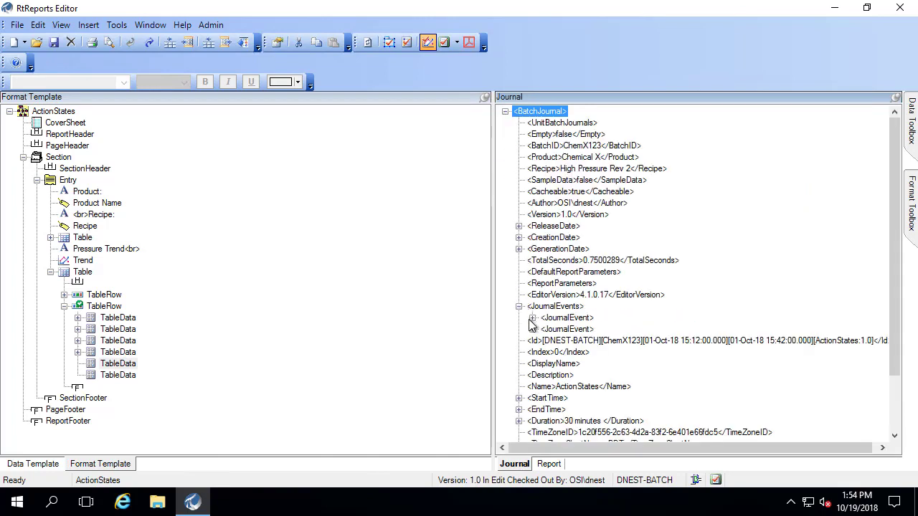
pyautogui.click(532, 329)
pyautogui.click(647, 340)
pyautogui.scroll(-4, 674, 329)
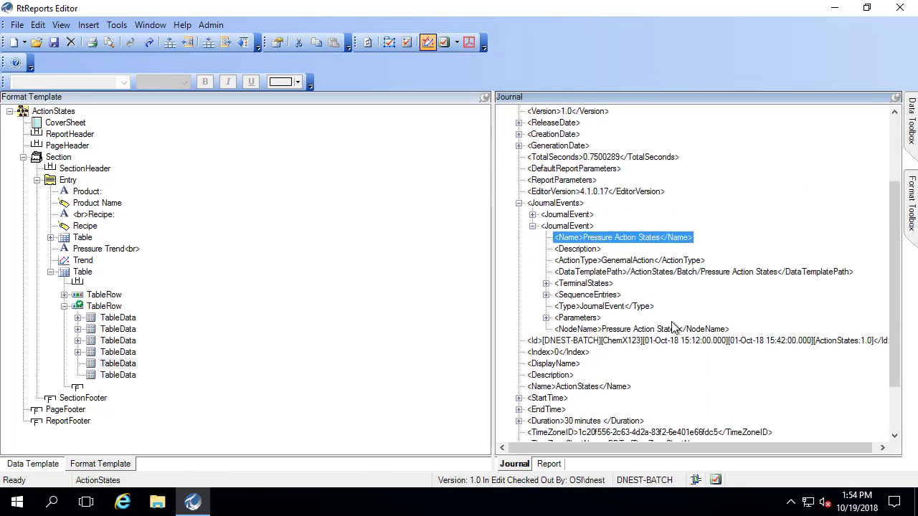
pyautogui.click(546, 261)
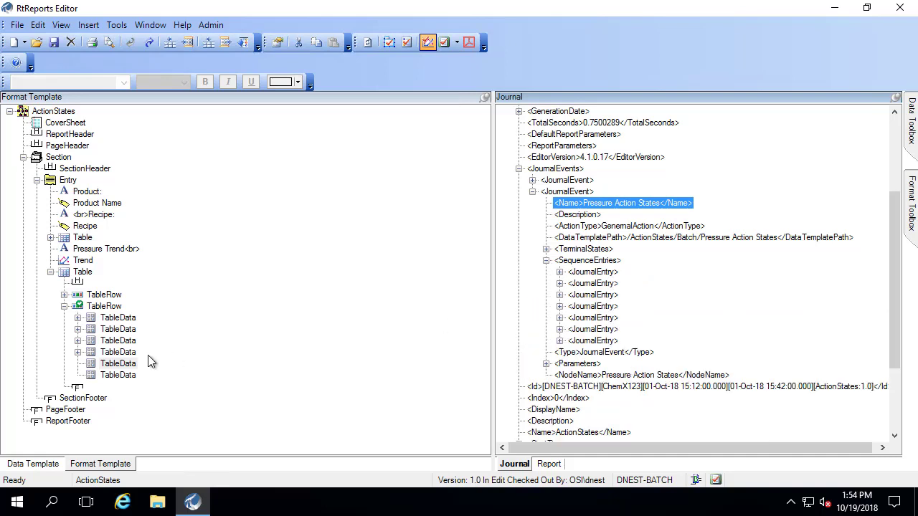
pyautogui.click(560, 272)
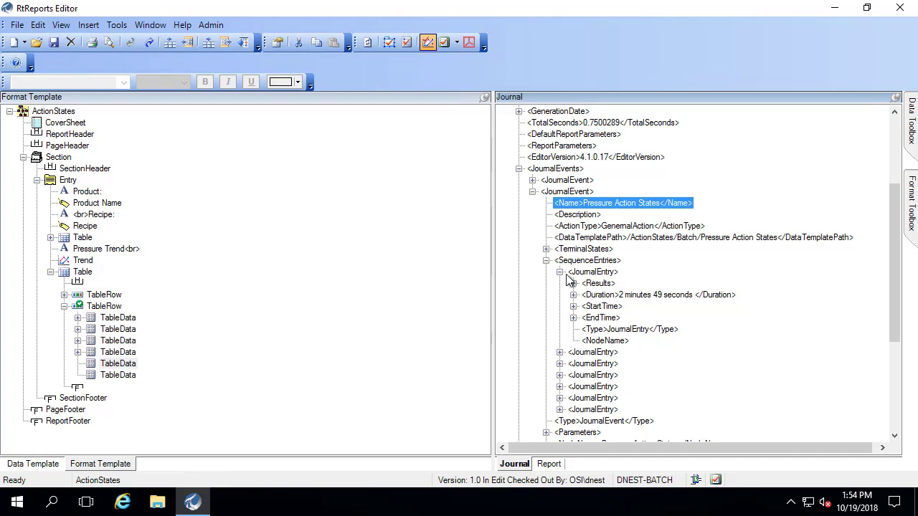
pyautogui.click(574, 283)
pyautogui.click(587, 294)
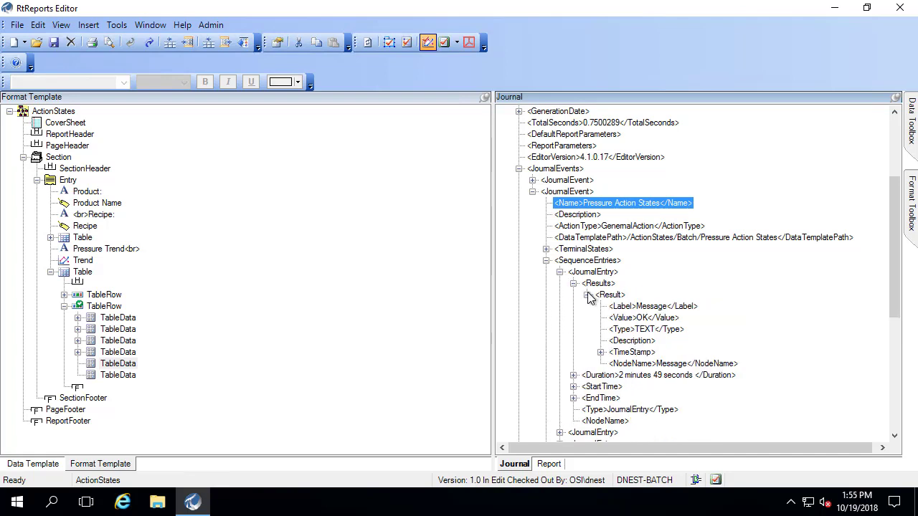
# Examine the individual results of the second journal entry to locate its Maximum result.
pyautogui.click(560, 271)
pyautogui.click(559, 283)
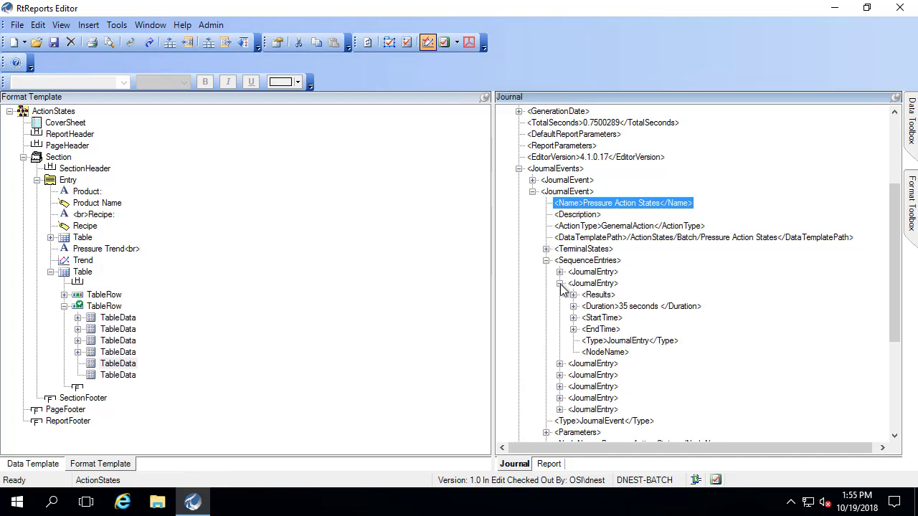
pyautogui.click(574, 296)
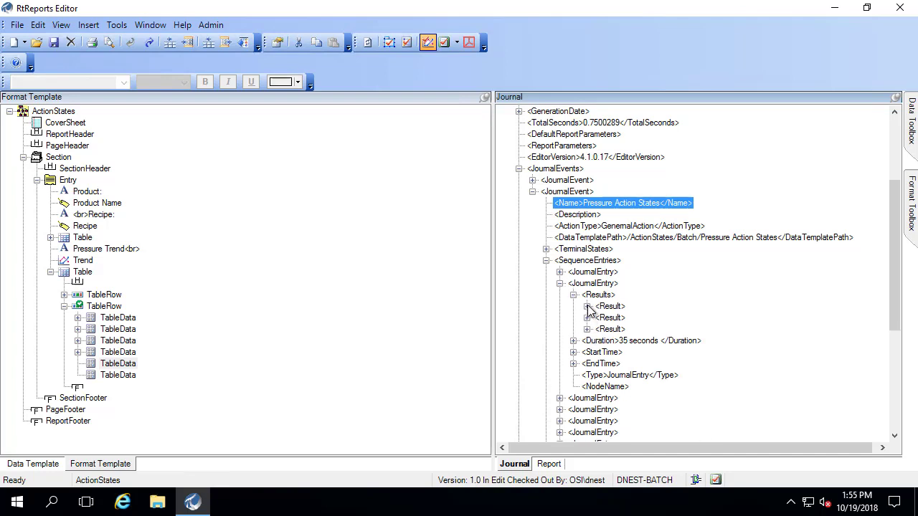
pyautogui.click(586, 306)
pyautogui.click(586, 306)
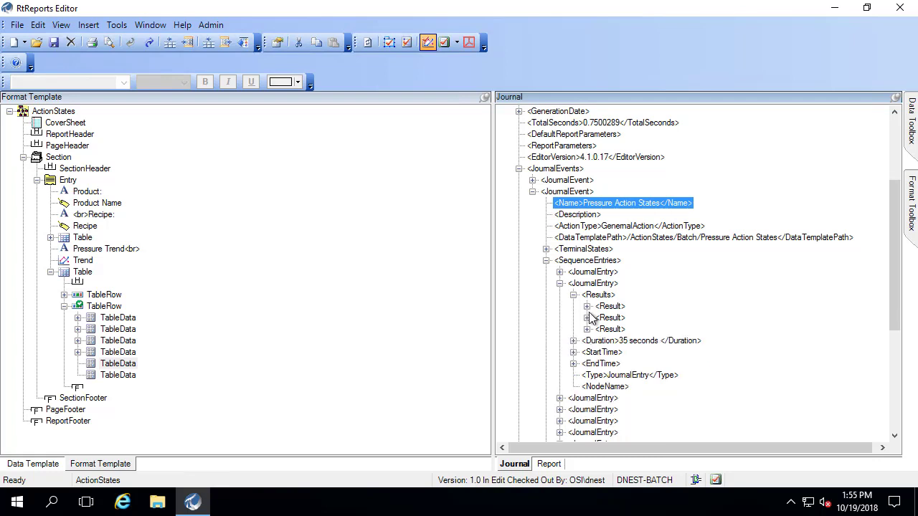
pyautogui.click(587, 318)
pyautogui.click(587, 317)
pyautogui.click(587, 329)
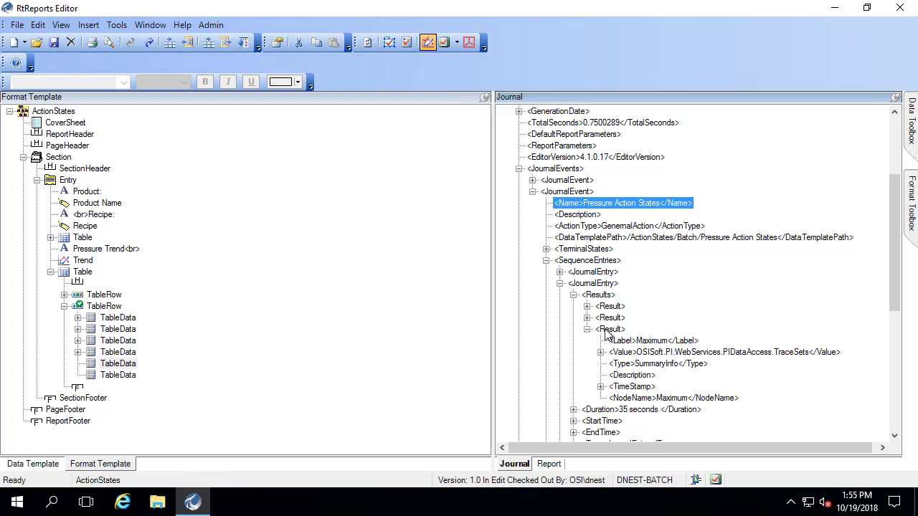
# Insert a data element in the fifth cell of the state table's second row.
pyautogui.rightClick(133, 367)
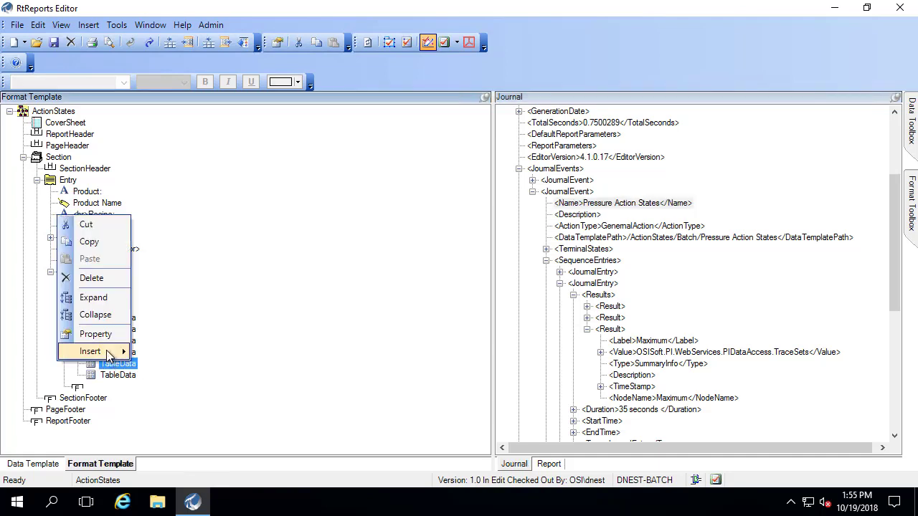
pyautogui.moveTo(126, 351)
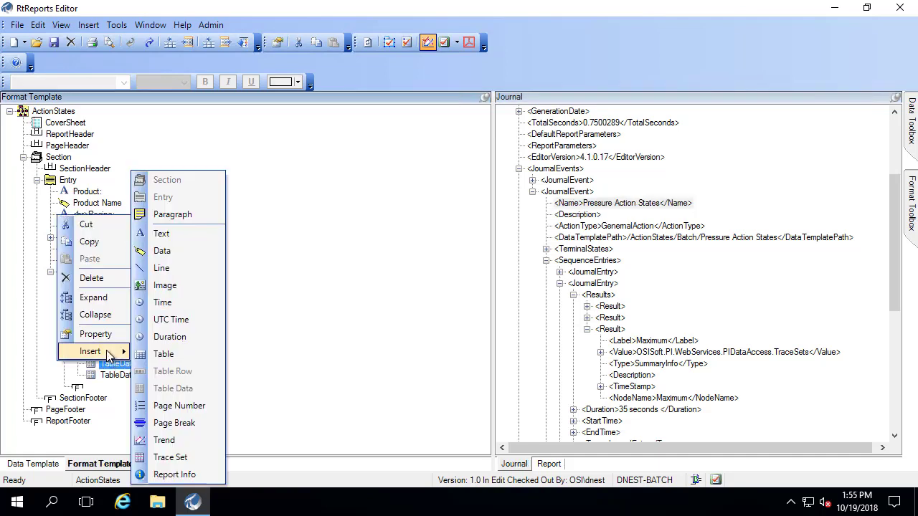
pyautogui.click(177, 250)
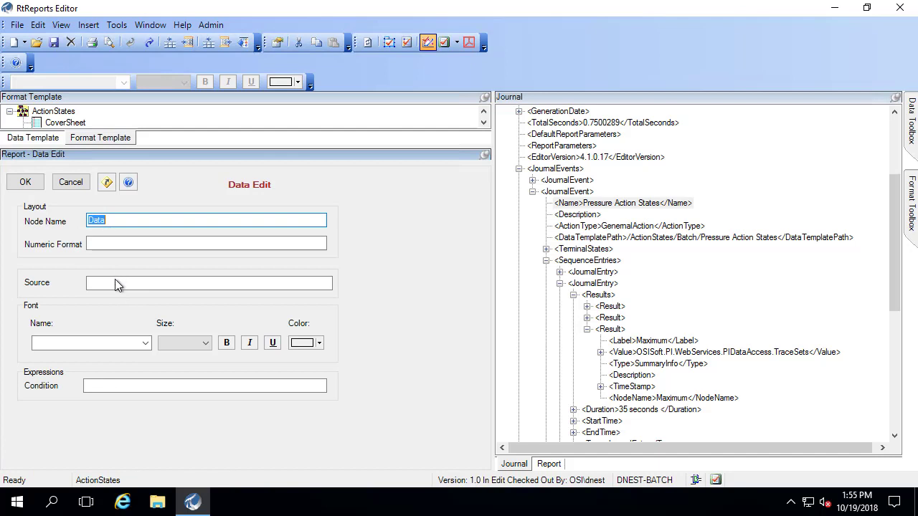
pyautogui.click(116, 281)
# Examine the column definitions in the Maximum result's TraceSet to identify the property descriptor that holds the maximum value.
pyautogui.click(600, 352)
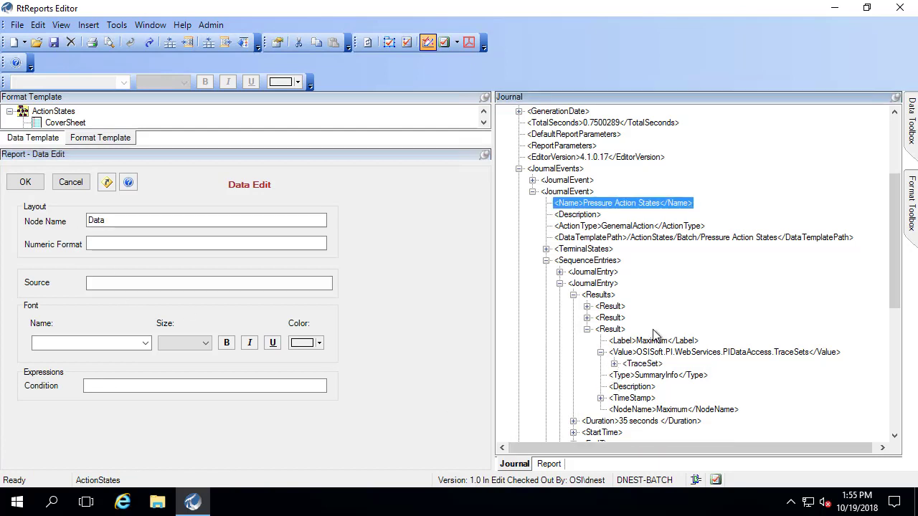
pyautogui.click(614, 363)
pyautogui.scroll(-2, 654, 366)
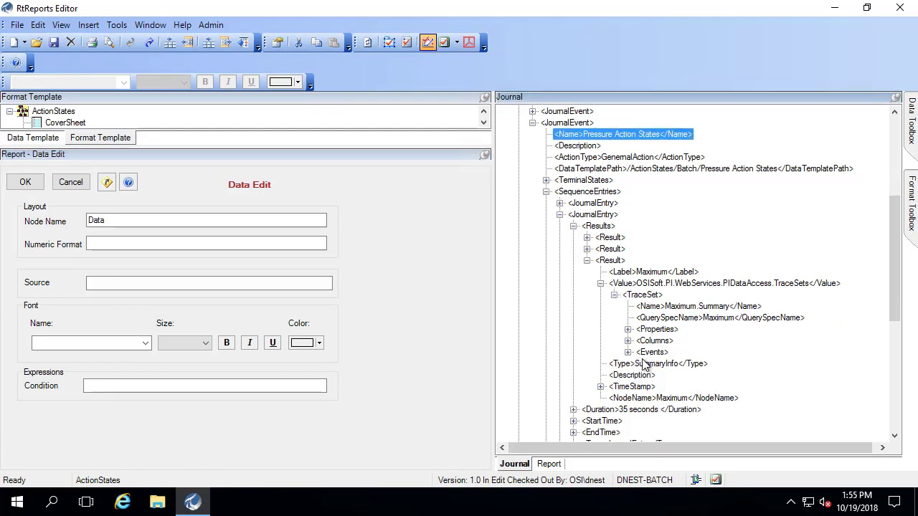
pyautogui.click(628, 341)
pyautogui.click(641, 352)
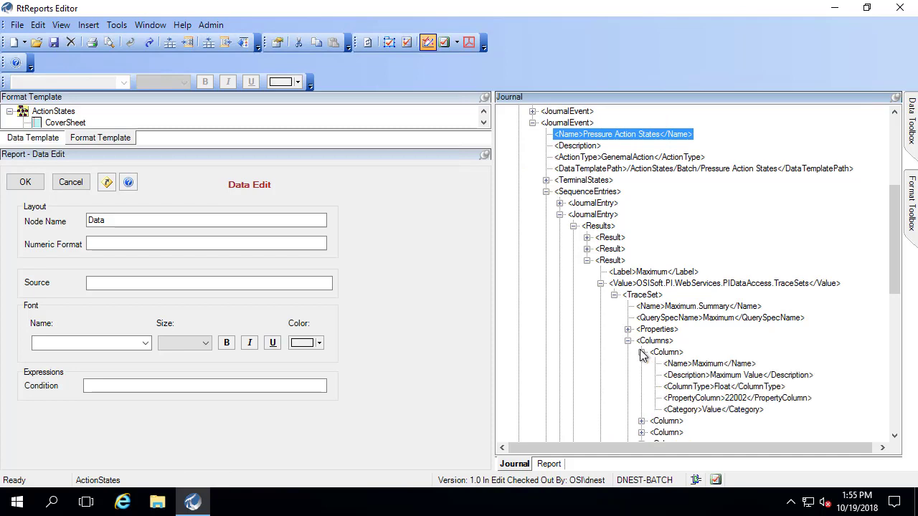
pyautogui.click(641, 352)
pyautogui.click(641, 363)
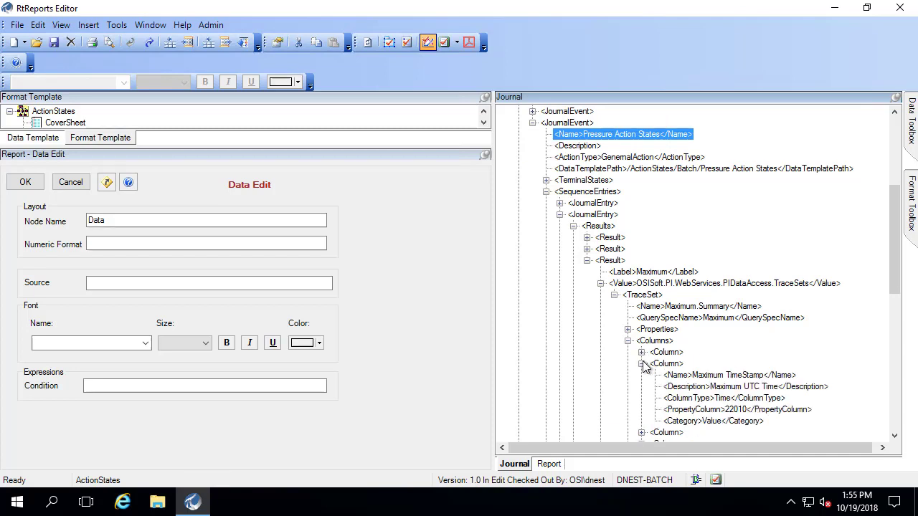
pyautogui.click(641, 364)
pyautogui.click(641, 387)
pyautogui.click(641, 375)
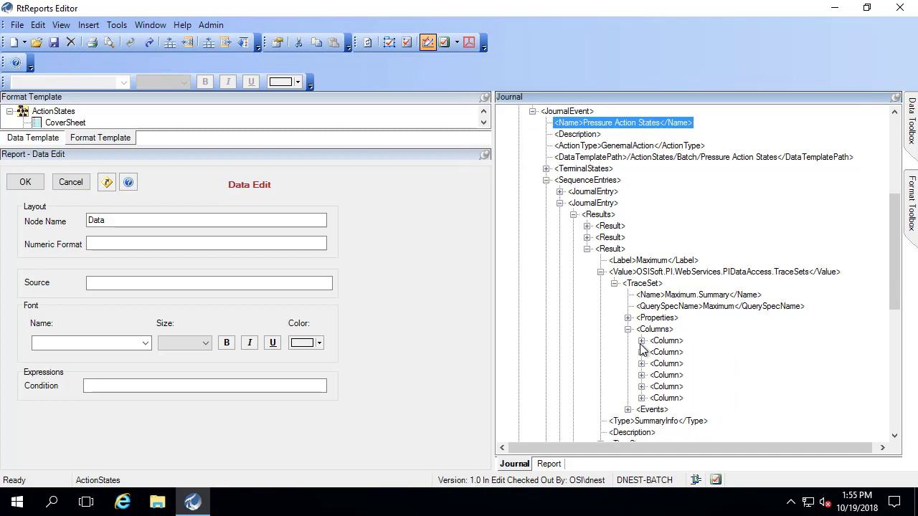
pyautogui.click(641, 341)
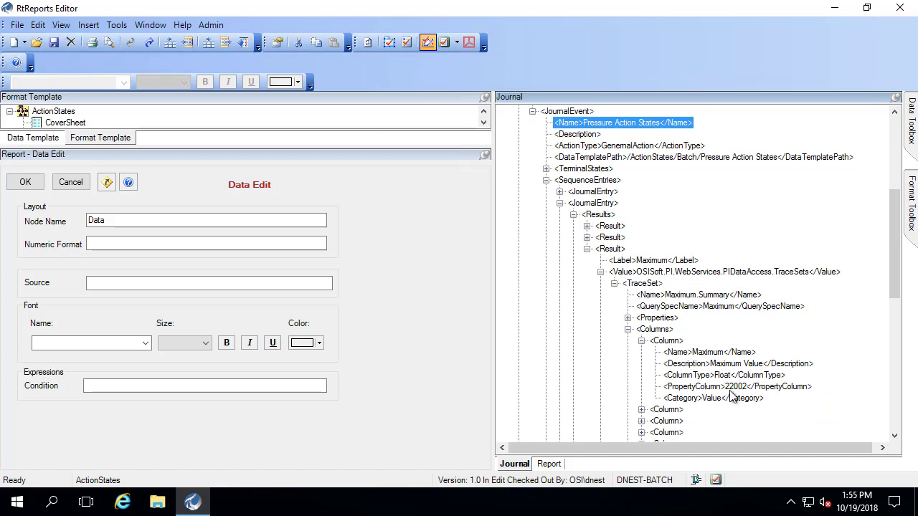
pyautogui.click(641, 341)
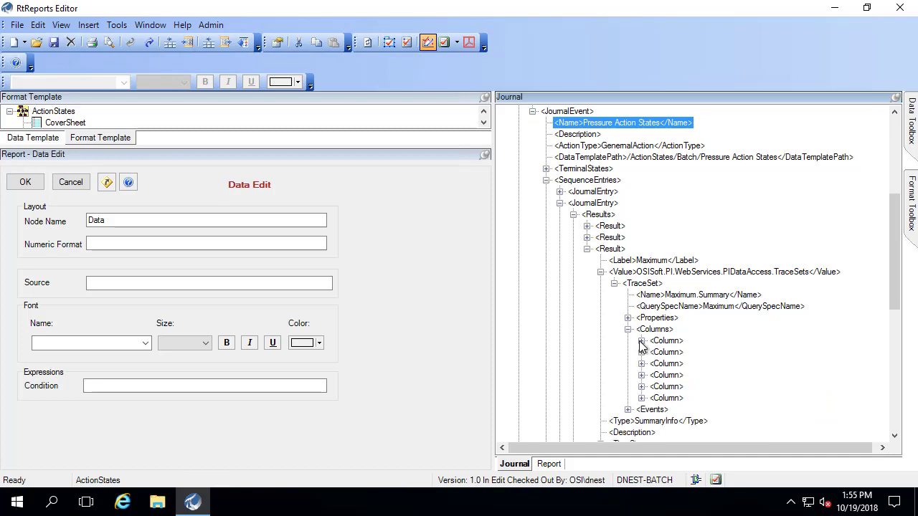
# Source the data element from the event property with descriptor 22002 in the Maximum TraceSet, and accept the element.
pyautogui.click(628, 410)
pyautogui.scroll(-3, 645, 380)
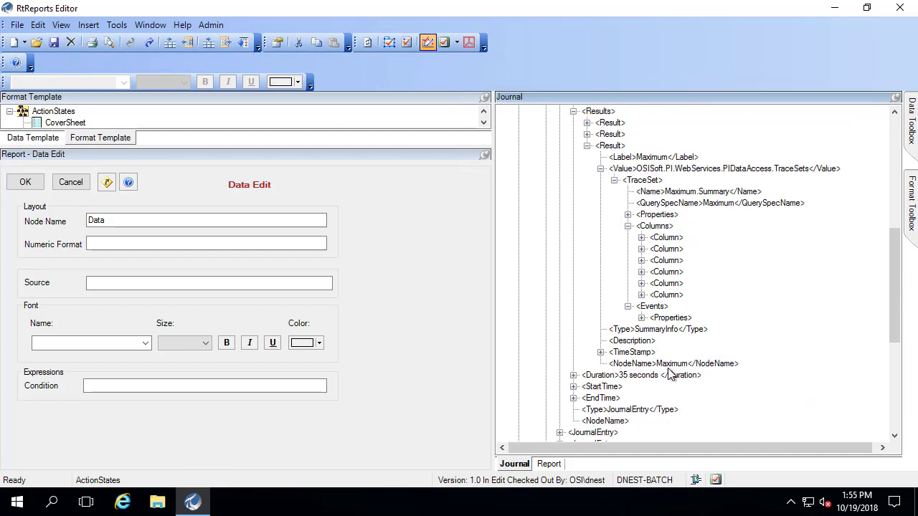
pyautogui.click(642, 318)
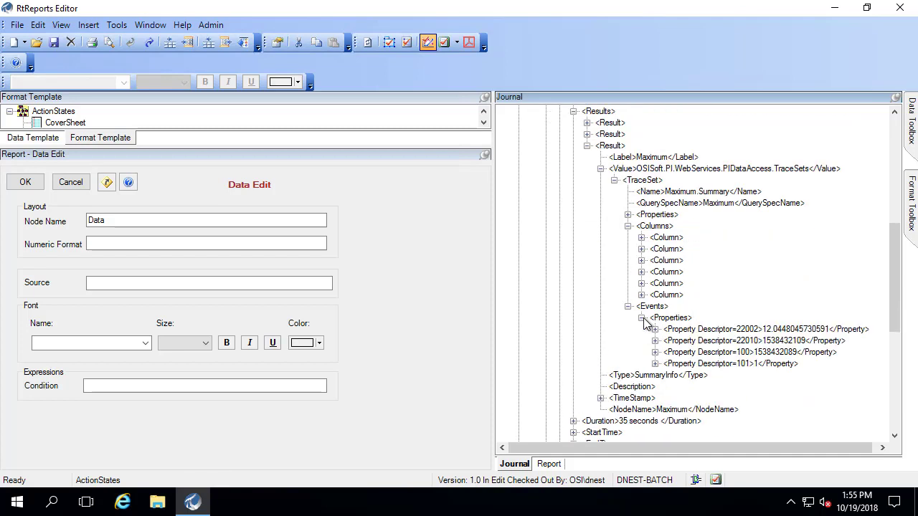
pyautogui.click(768, 332)
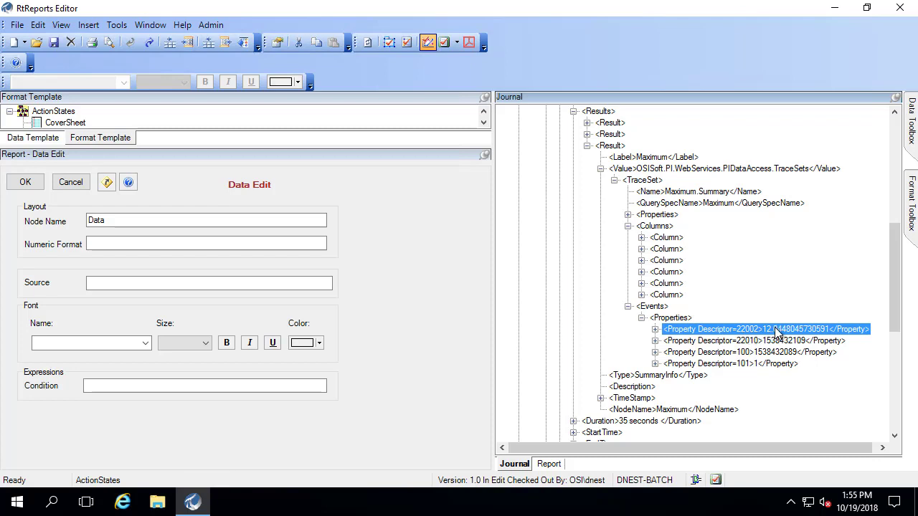
pyautogui.moveTo(780, 332); pyautogui.dragTo(241, 290)
pyautogui.click(30, 184)
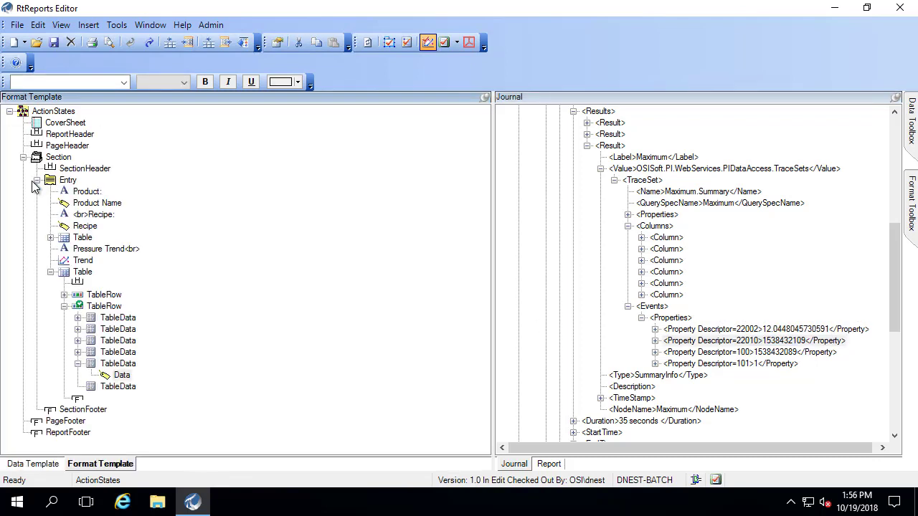
# Insert a trend in the second row's sixth cell, sourced from the Value of the second journal entry's Trend result.
pyautogui.rightClick(126, 387)
pyautogui.moveTo(119, 375)
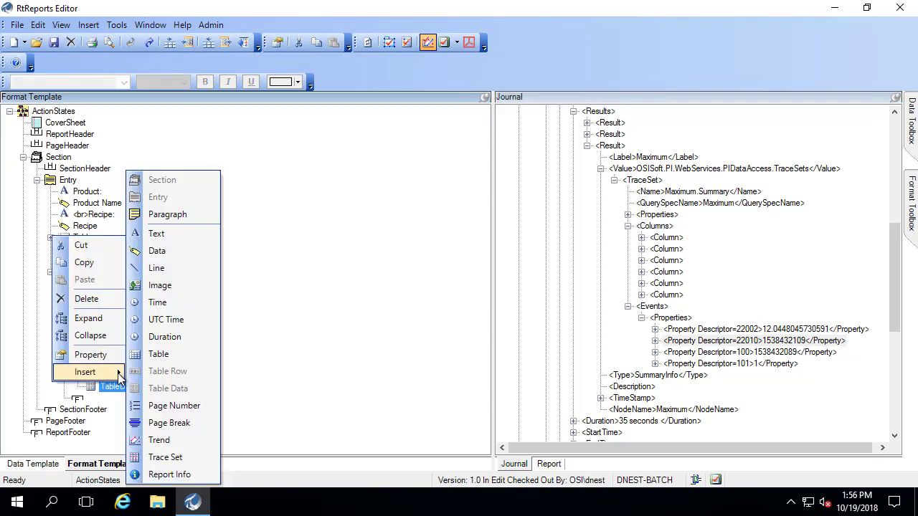
pyautogui.click(160, 440)
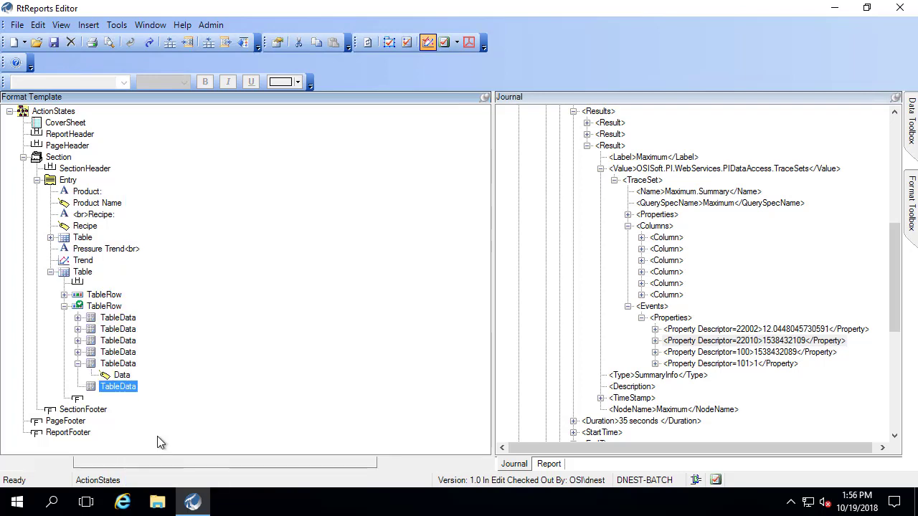
pyautogui.click(614, 180)
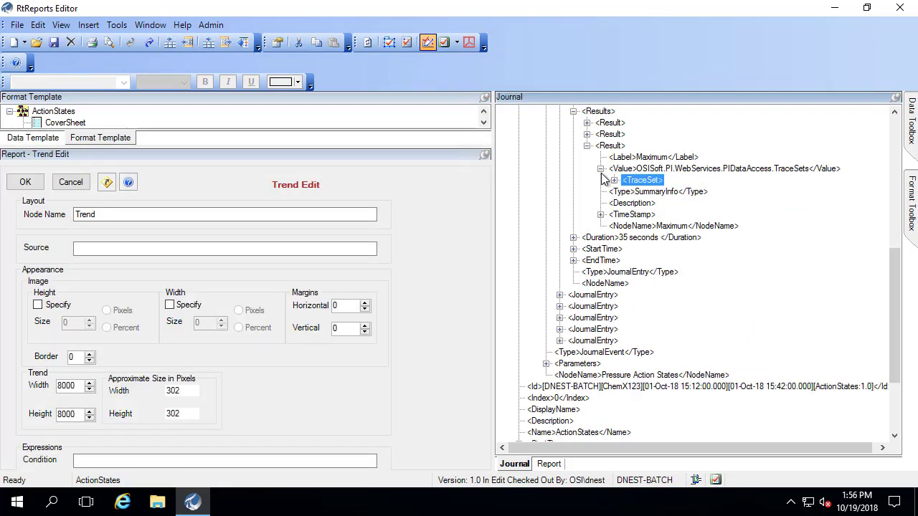
pyautogui.click(601, 168)
pyautogui.click(587, 146)
pyautogui.scroll(2, 620, 213)
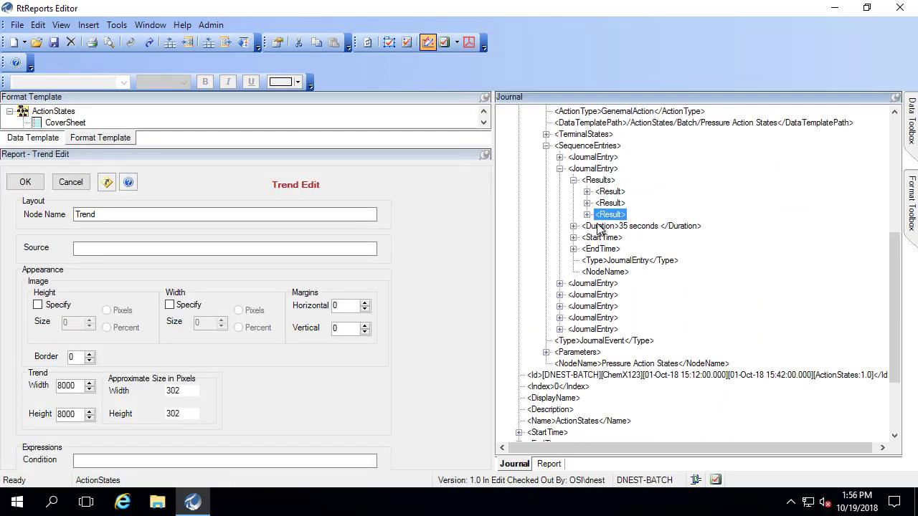
pyautogui.click(587, 203)
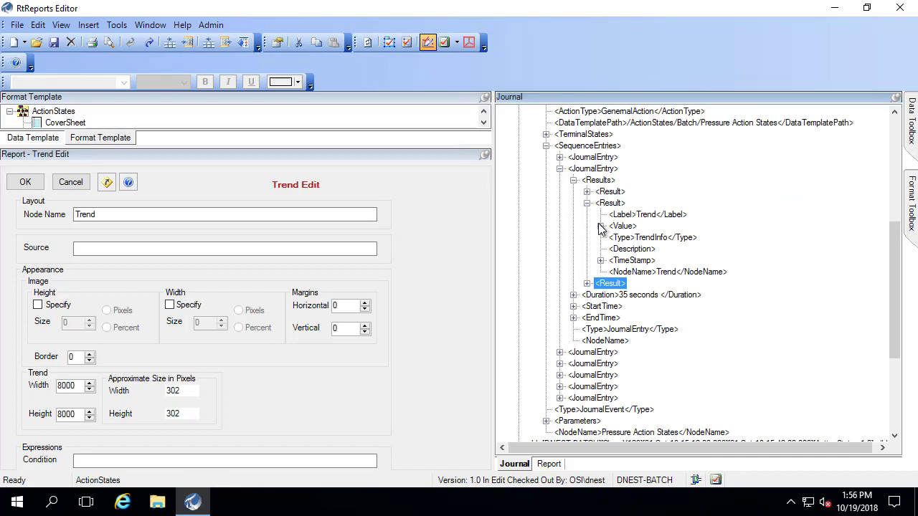
pyautogui.click(601, 226)
pyautogui.click(622, 227)
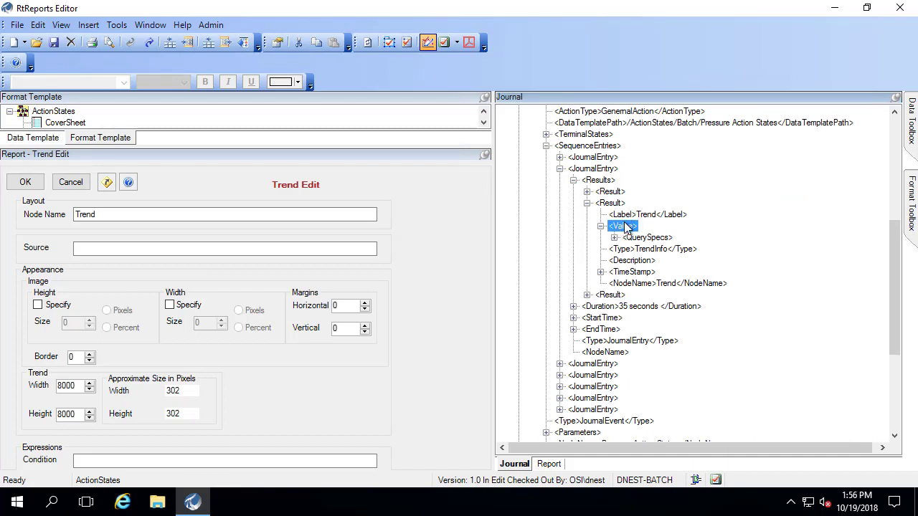
pyautogui.moveTo(622, 228); pyautogui.dragTo(294, 252)
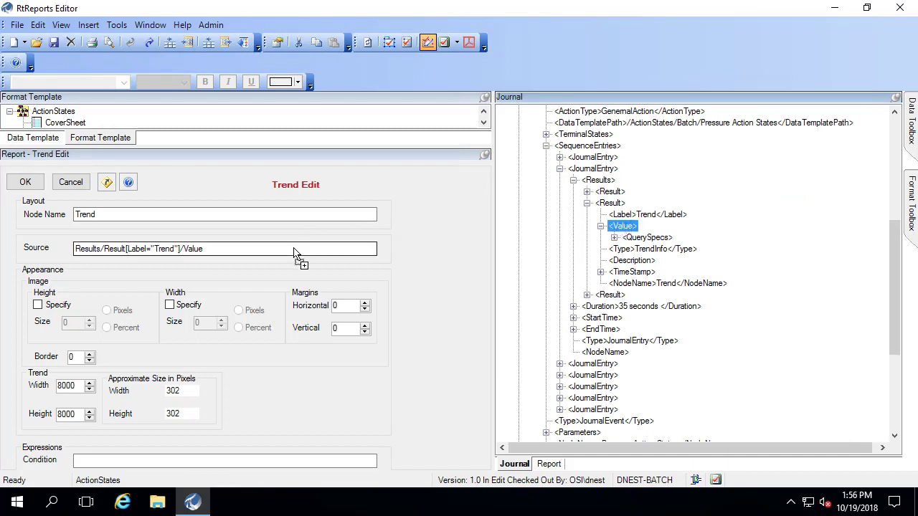
pyautogui.click(25, 182)
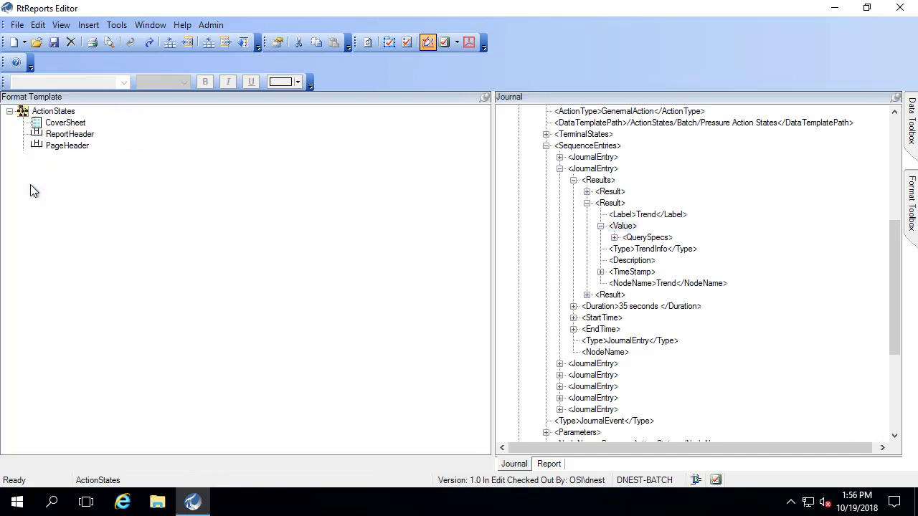
# Regenerate the report and display it with the new maximum pressure and trend cells.
pyautogui.click(61, 25)
pyautogui.click(58, 39)
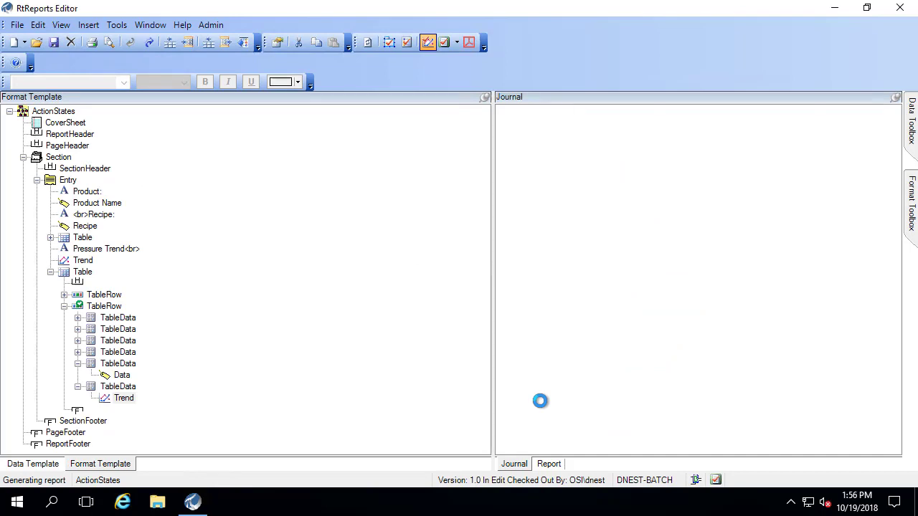
pyautogui.click(549, 464)
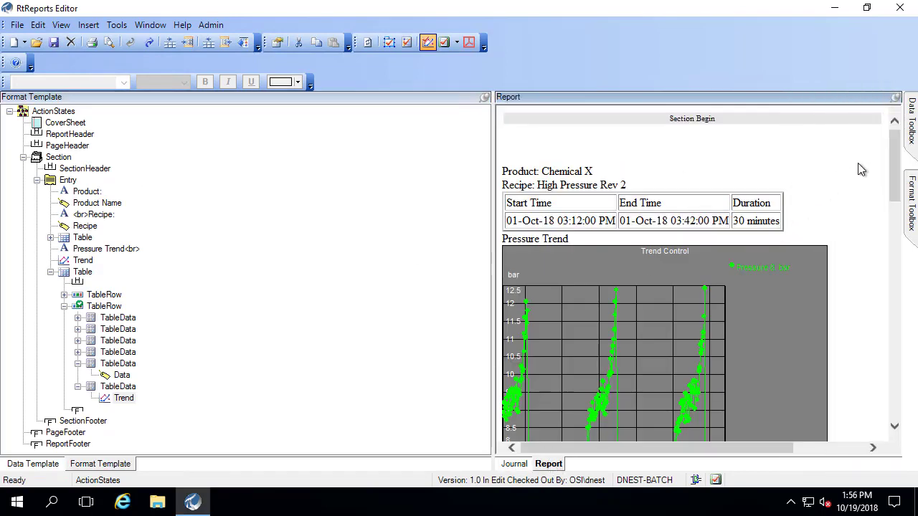
# Widen the report pane and review the maximum pressure and trend cells of the states table in the report.
pyautogui.moveTo(893, 168); pyautogui.dragTo(868, 231)
pyautogui.moveTo(444, 382); pyautogui.dragTo(392, 383)
pyautogui.moveTo(898, 239); pyautogui.dragTo(896, 247)
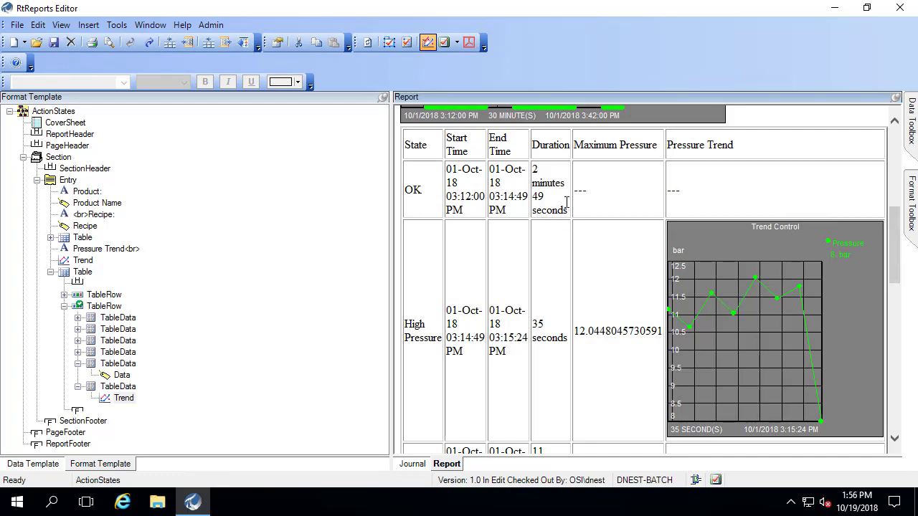
pyautogui.moveTo(883, 240); pyautogui.dragTo(157, 362)
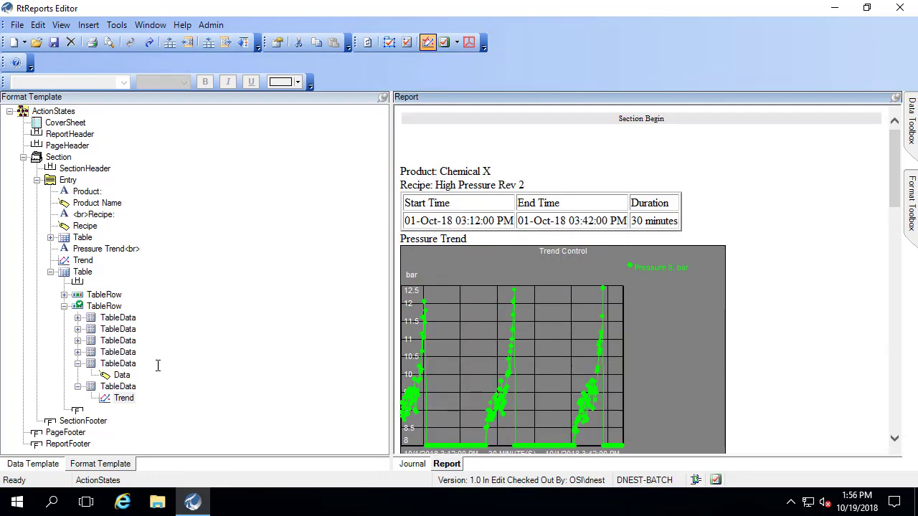
# Set the width and height of the trend in the second row's sixth cell to 2500 each, and accept the edit.
pyautogui.doubleClick(126, 396)
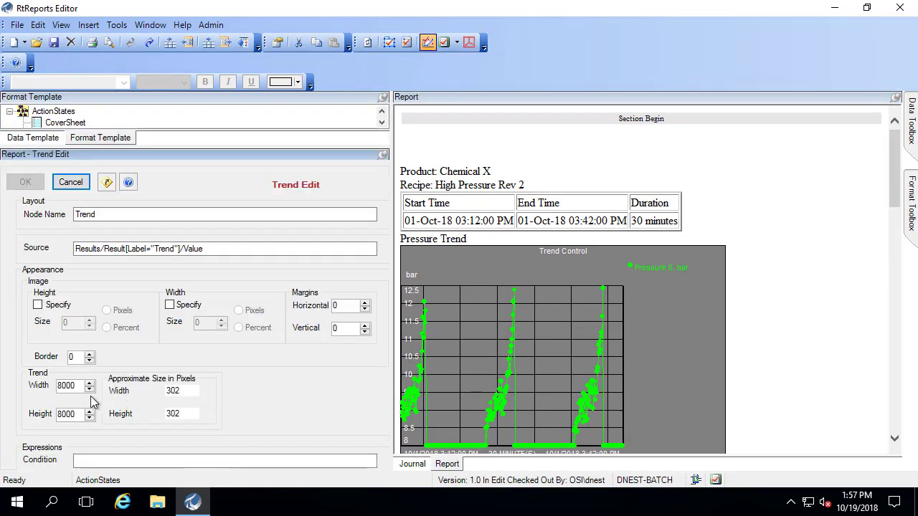
pyautogui.moveTo(79, 387); pyautogui.dragTo(2, 371)
pyautogui.write('2500')
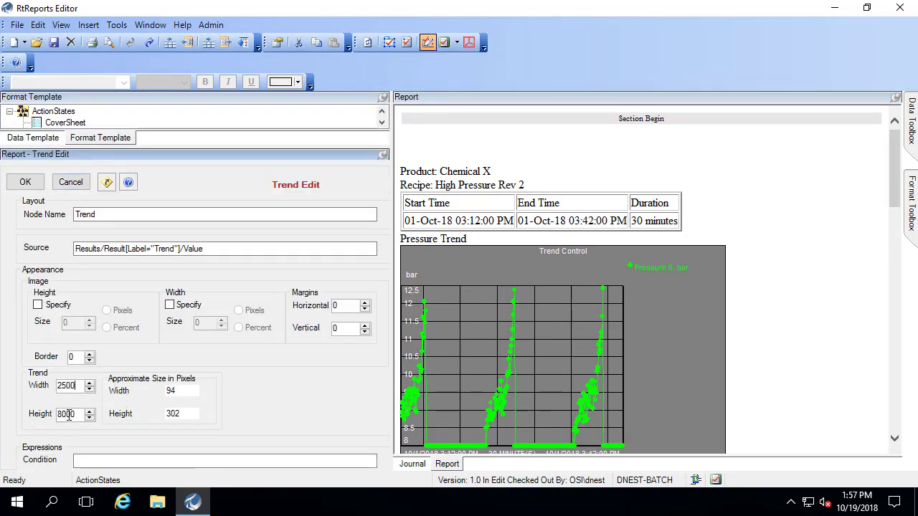
pyautogui.moveTo(77, 414); pyautogui.dragTo(16, 408)
pyautogui.write('2500')
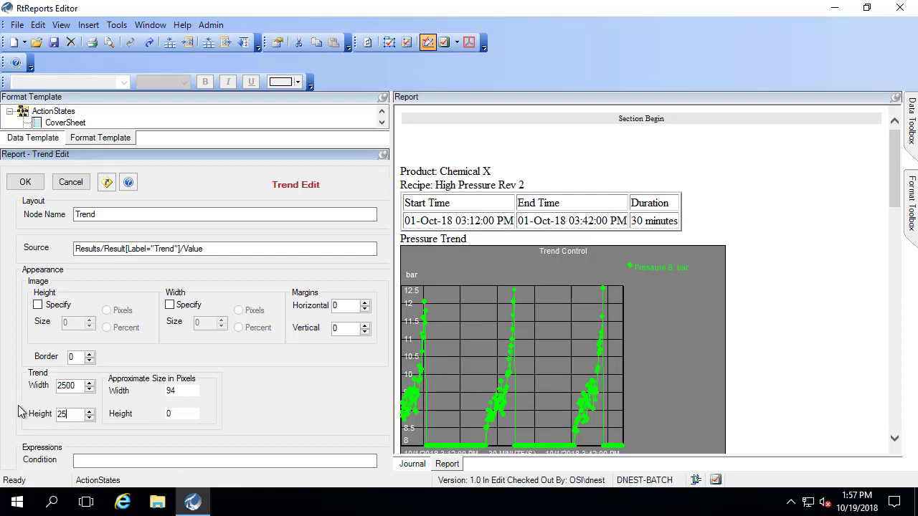
pyautogui.click(25, 182)
# Refresh the report and view the states table with the resized trends.
pyautogui.click(61, 24)
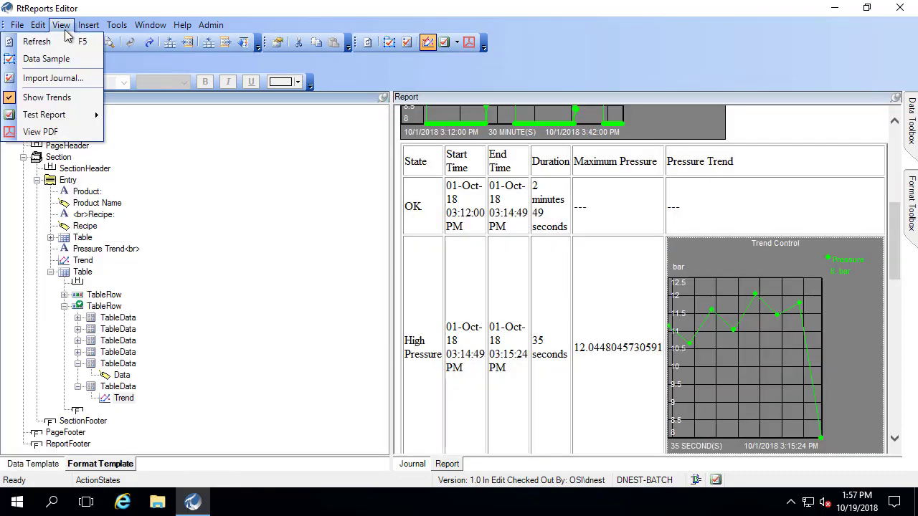
pyautogui.click(64, 42)
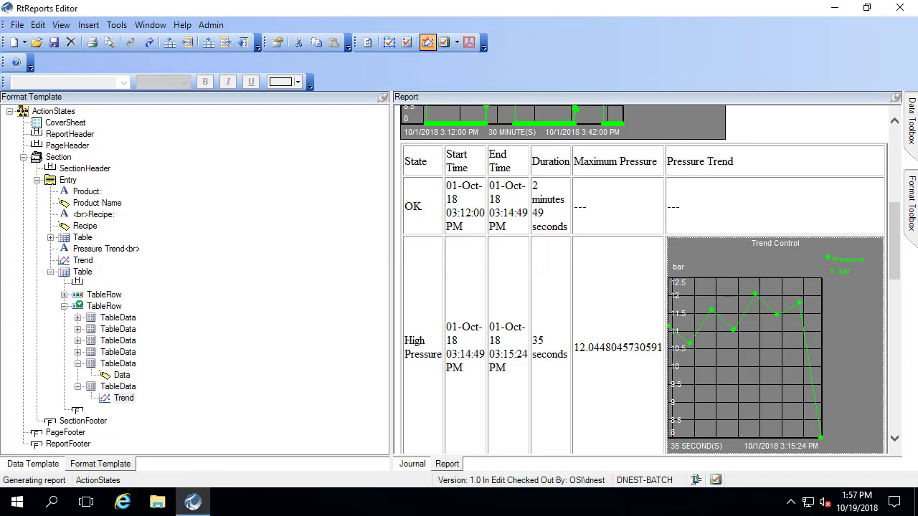
pyautogui.moveTo(897, 155); pyautogui.dragTo(914, 300)
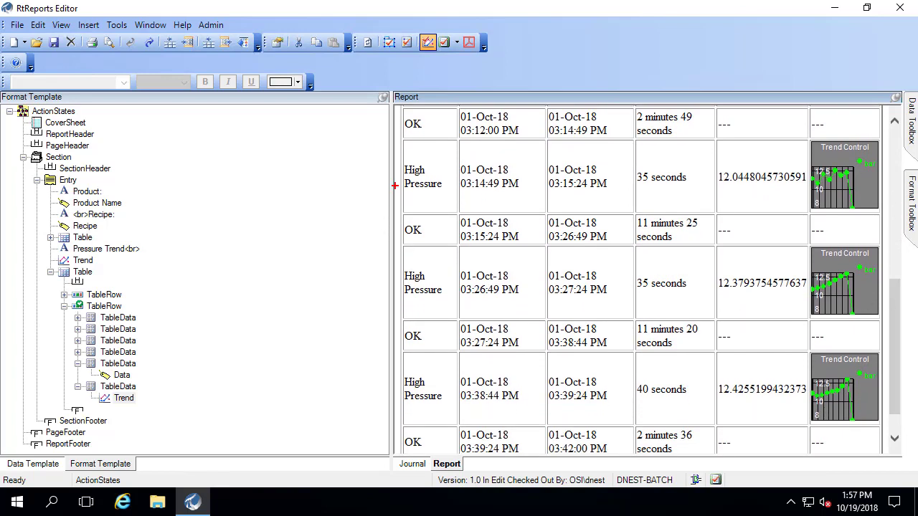